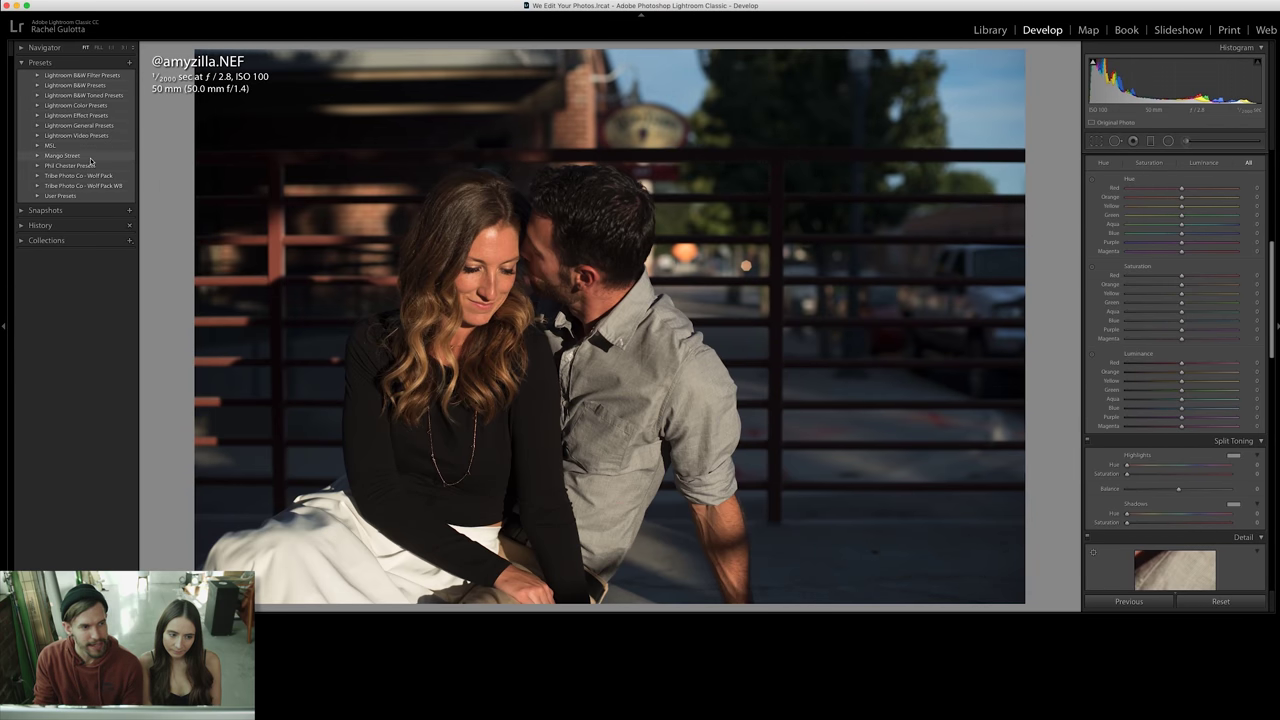
Expand Phil Chester Presets, paint a brush adjustment over the couple, and view its red mask overlay.
left_click(39, 166)
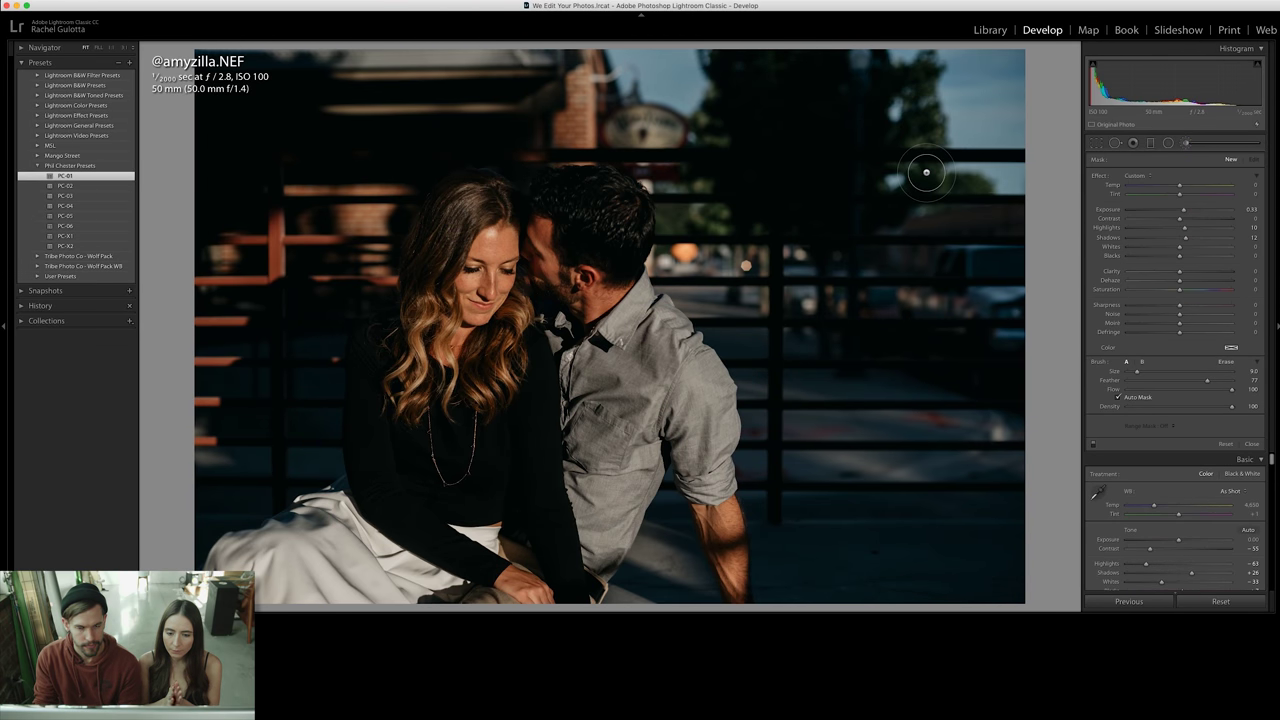
scroll(604, 277, "up", 3)
left_click_drag(593, 271, 566, 322)
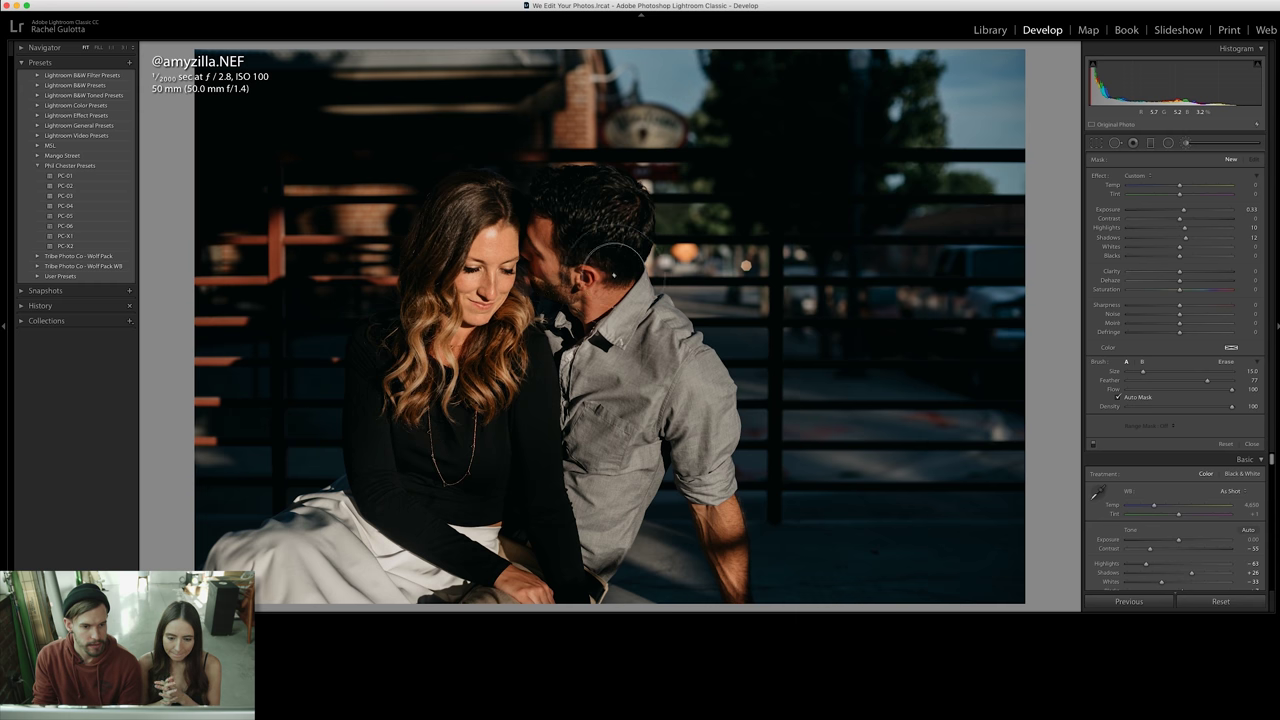
left_click(548, 515)
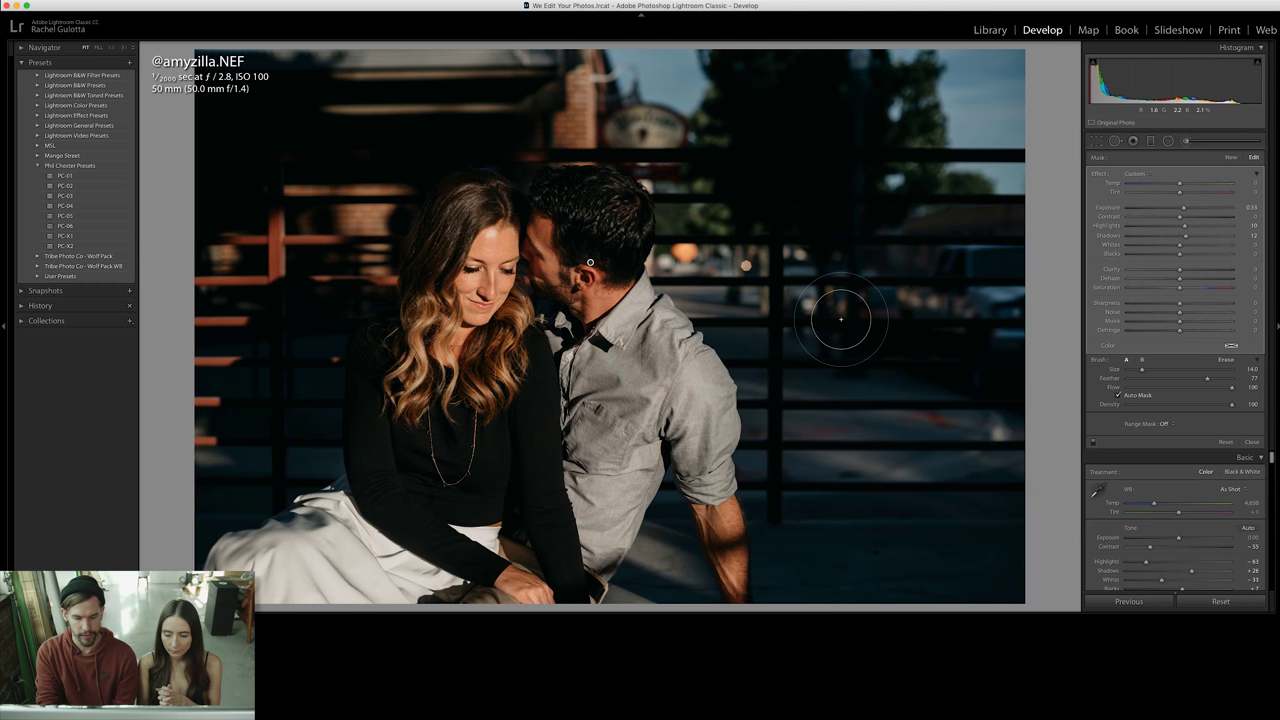
key("o")
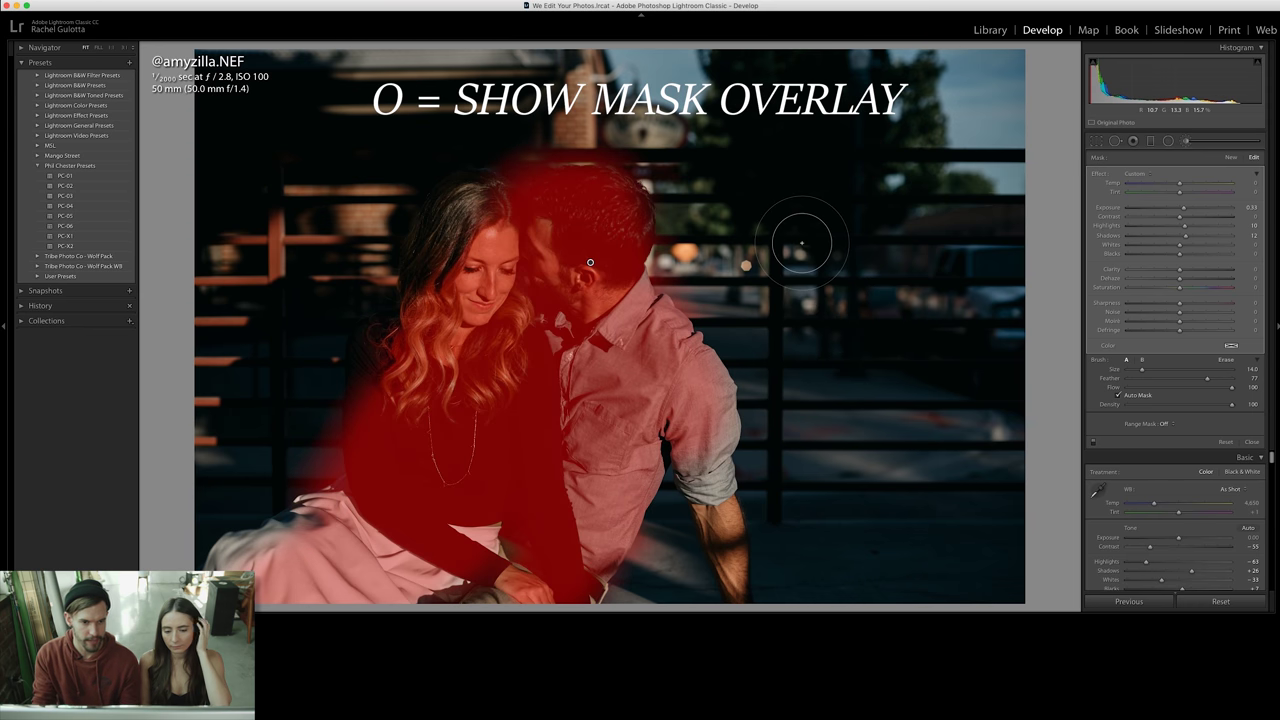
Erase stray parts of the mask and raise overall Shadows to about +58.
key("alt")
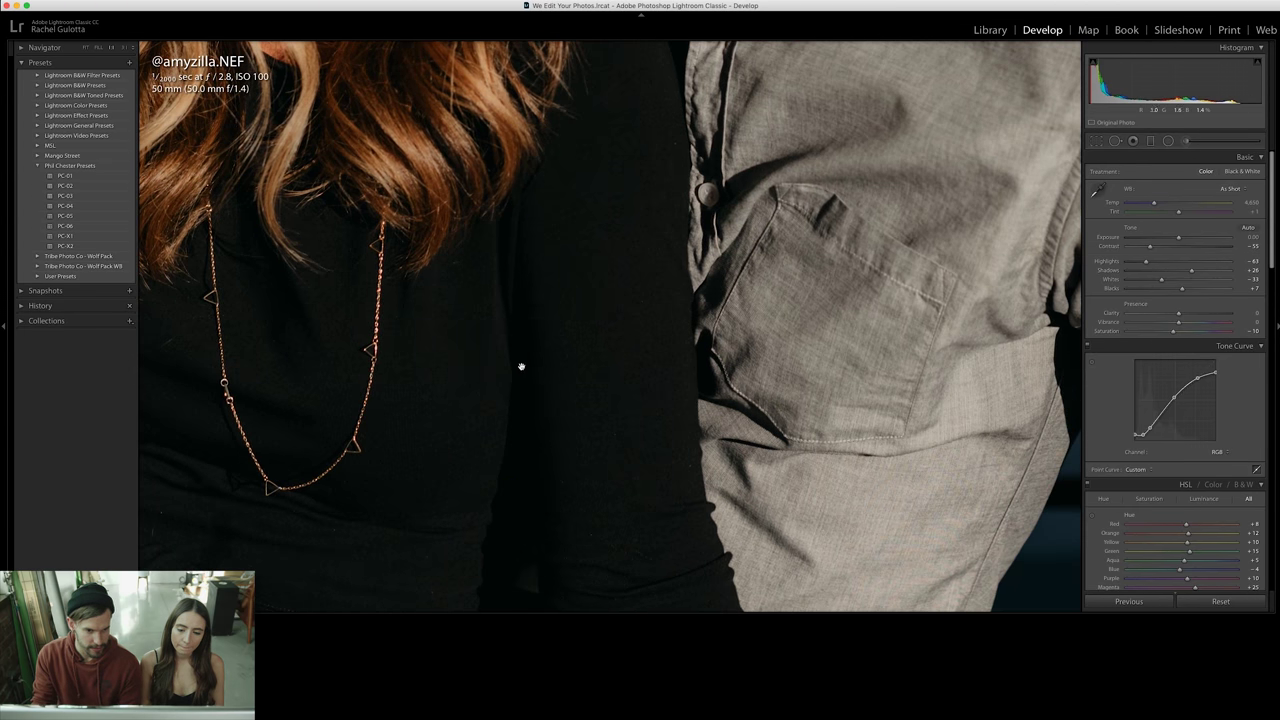
left_click(491, 334)
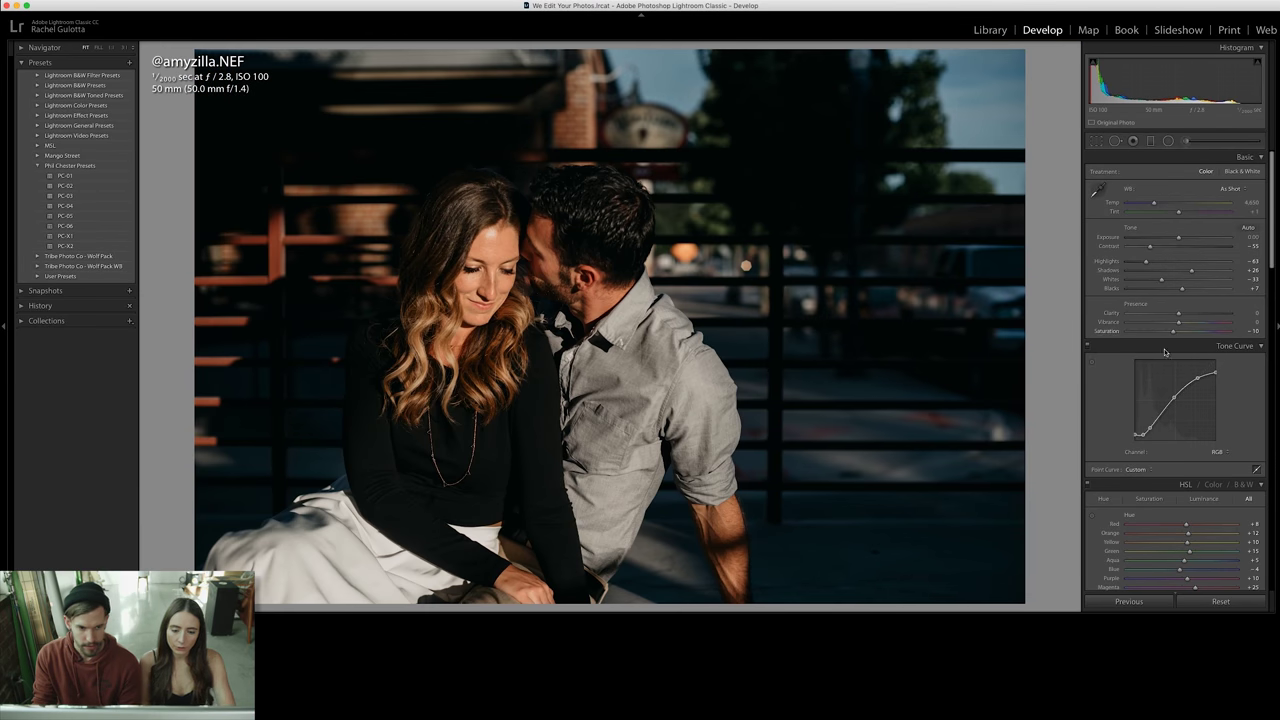
left_click(1208, 271)
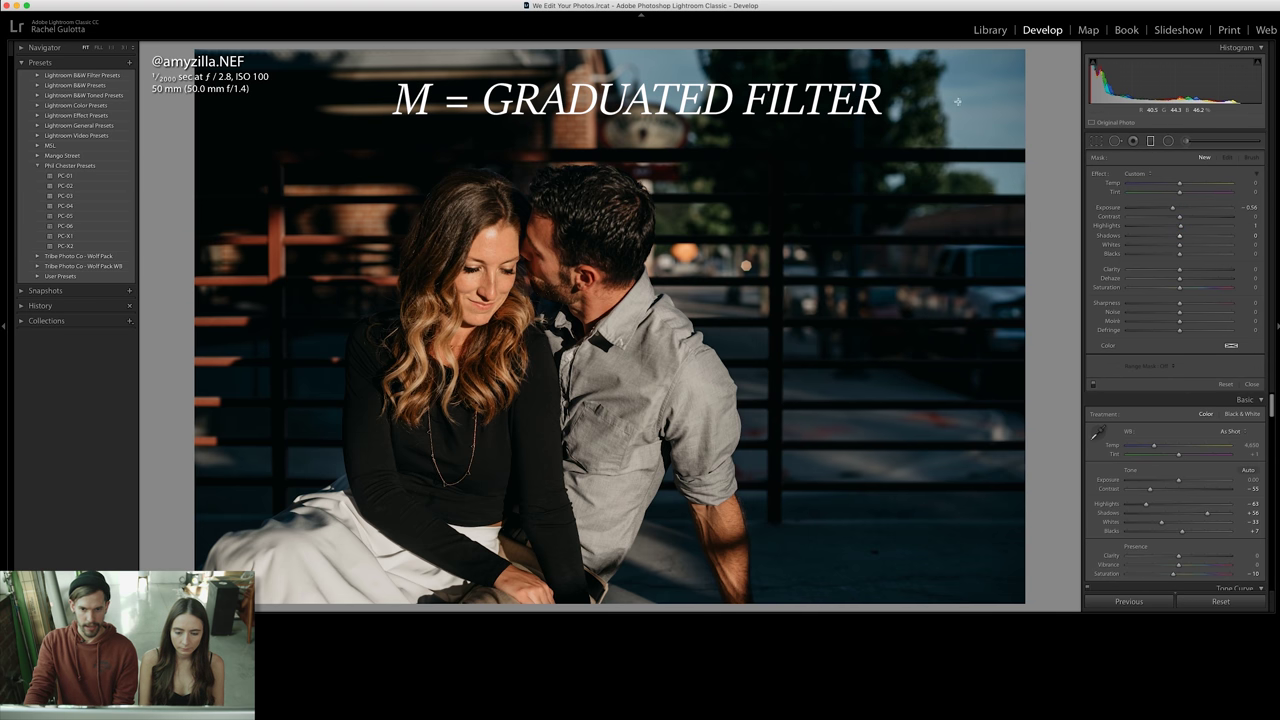
Lay a darkening graduated filter across the right-hand background, then raise overall exposure to +0.20.
left_click_drag(958, 99, 545, 175)
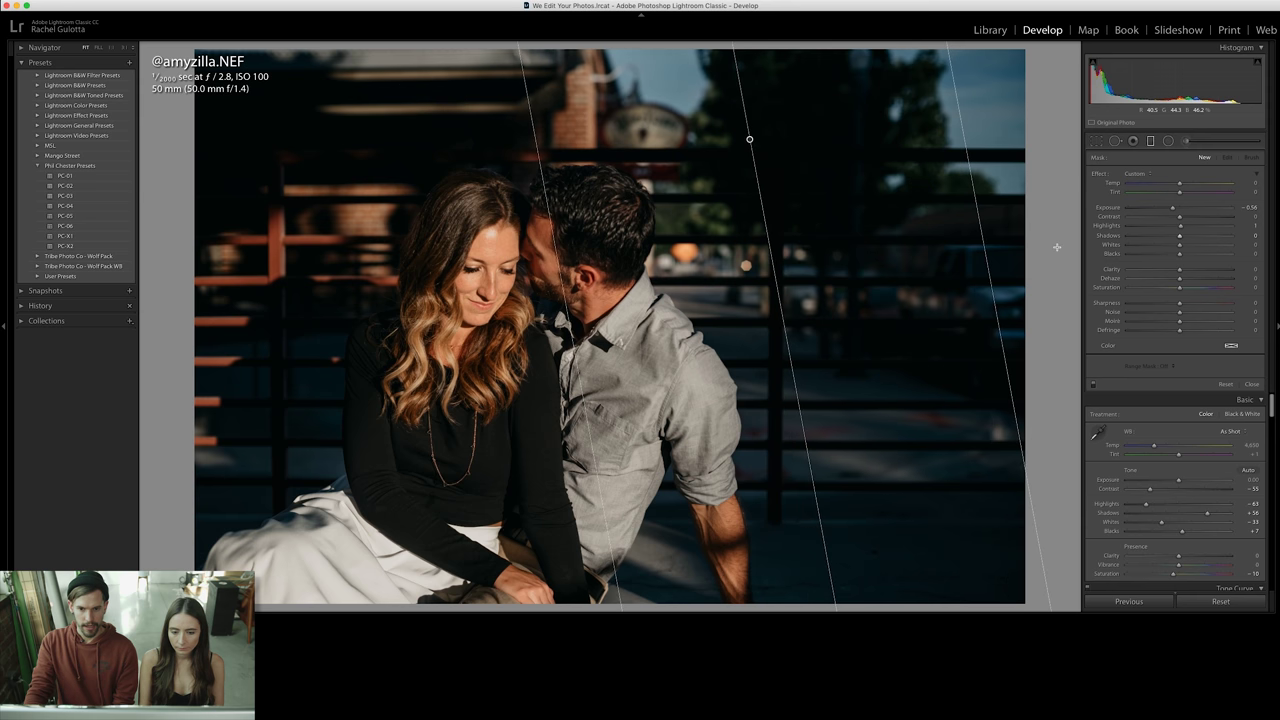
key("o")
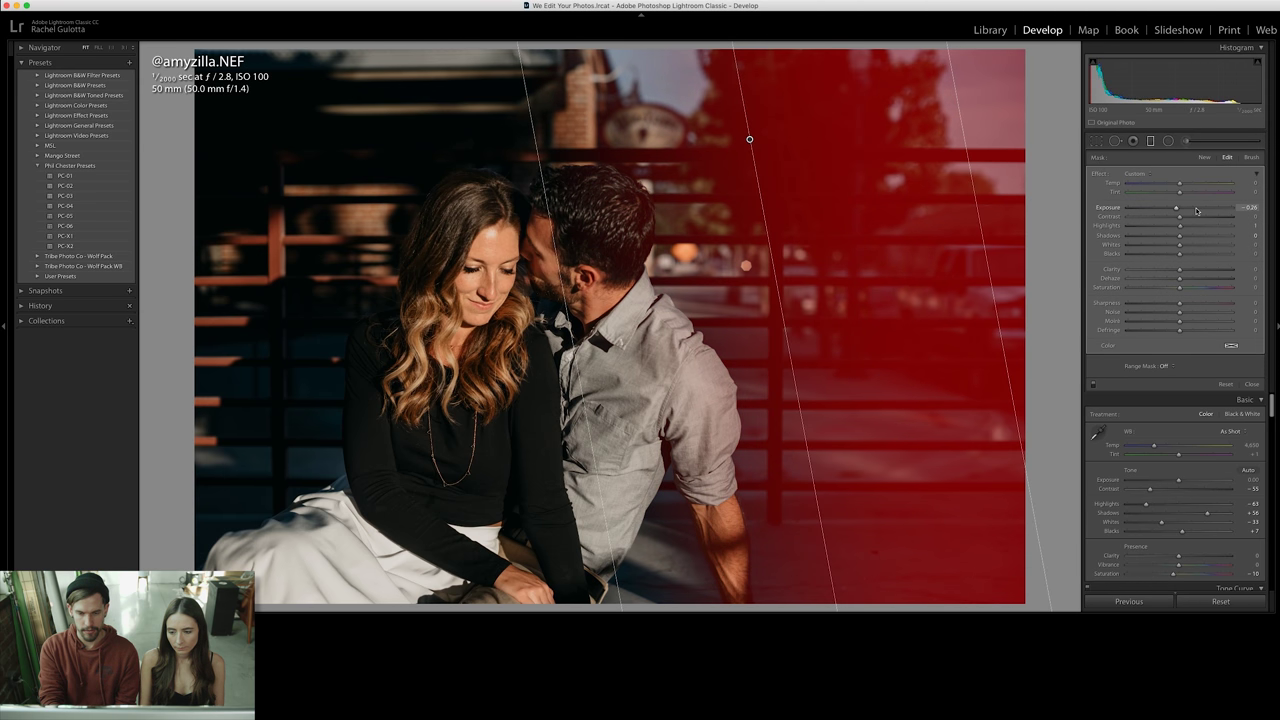
key("o")
key("m")
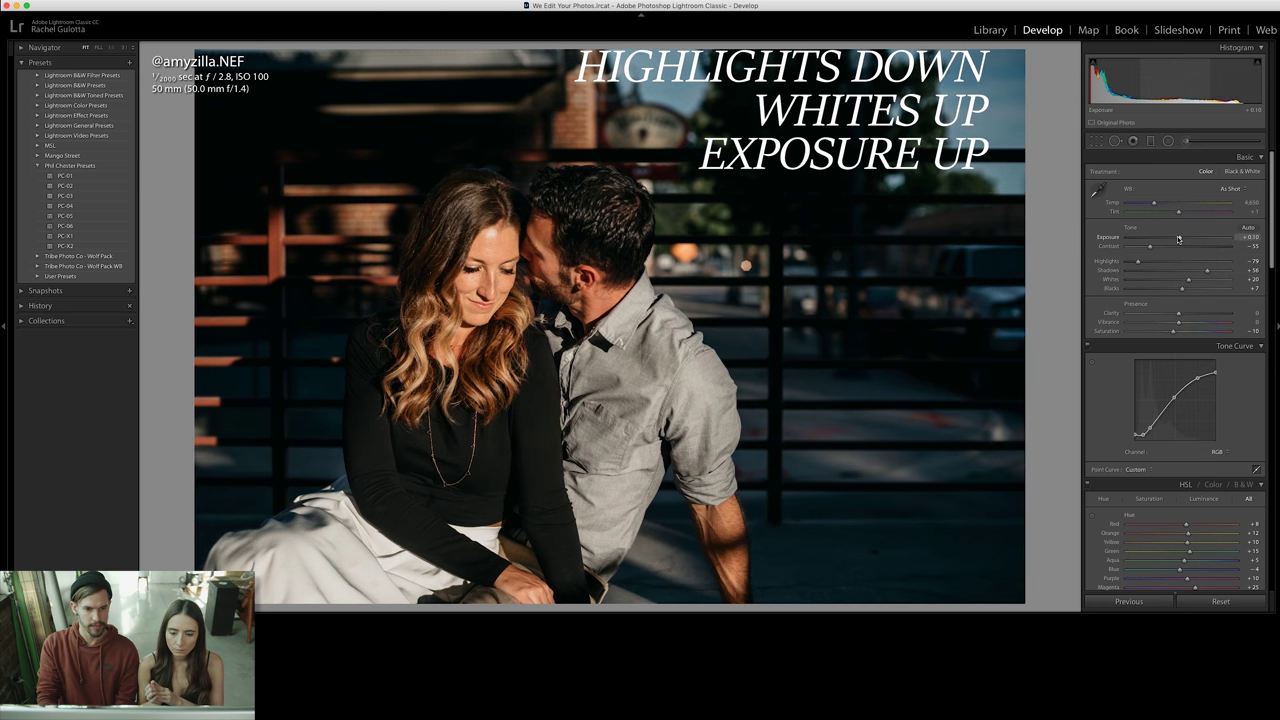
left_click_drag(1178, 238, 1180, 238)
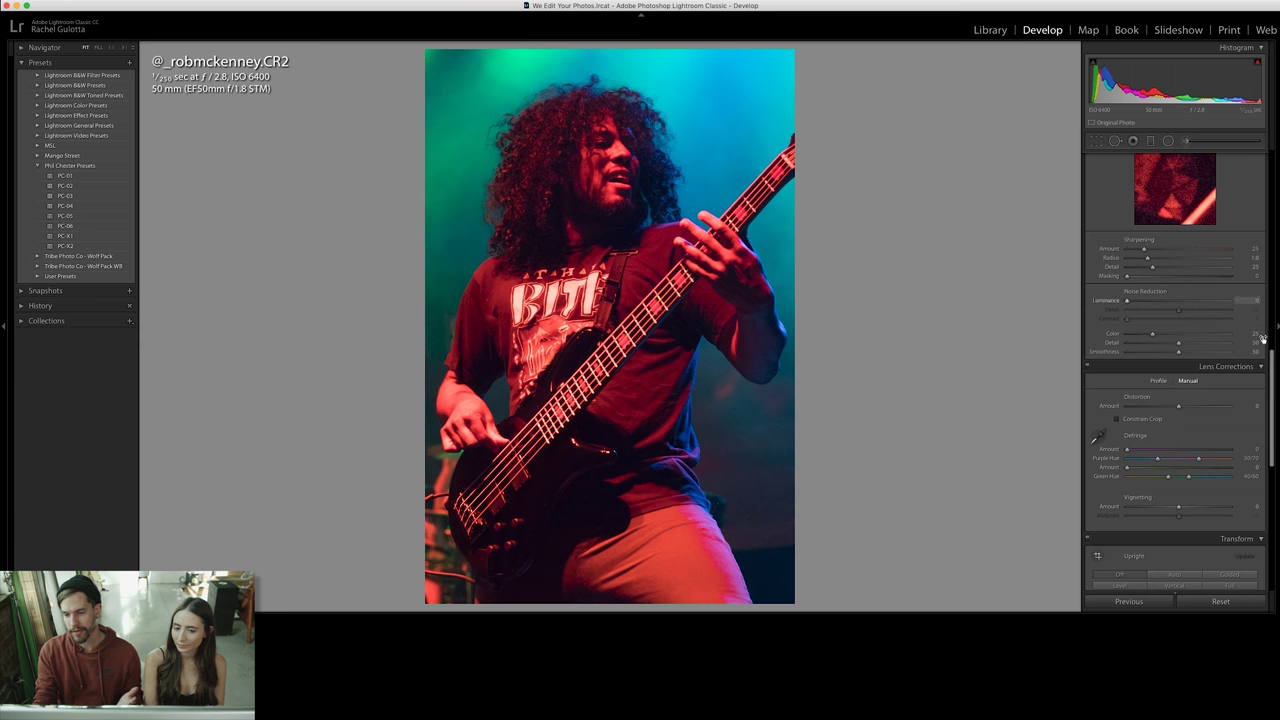
left_click_drag(1272, 366, 1275, 140)
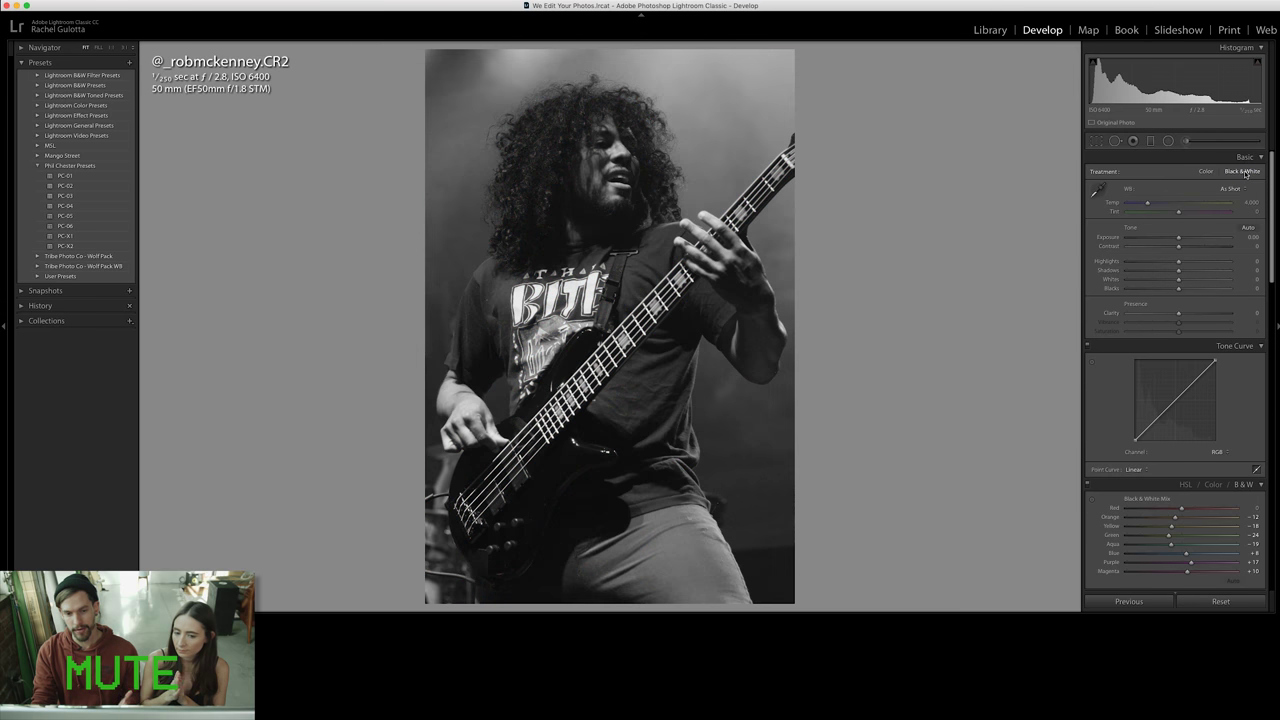
scroll(1240, 372, "down", 3)
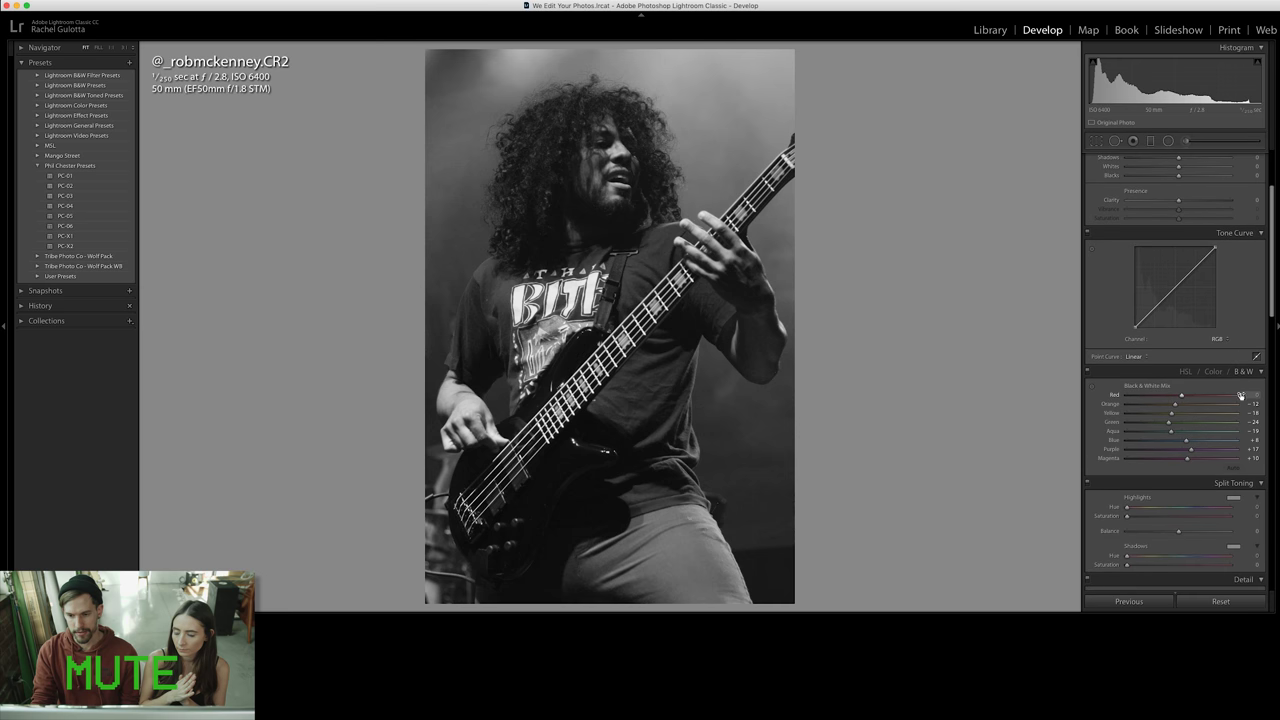
scroll(1240, 396, "down", 1)
left_click_drag(1181, 367, 1189, 368)
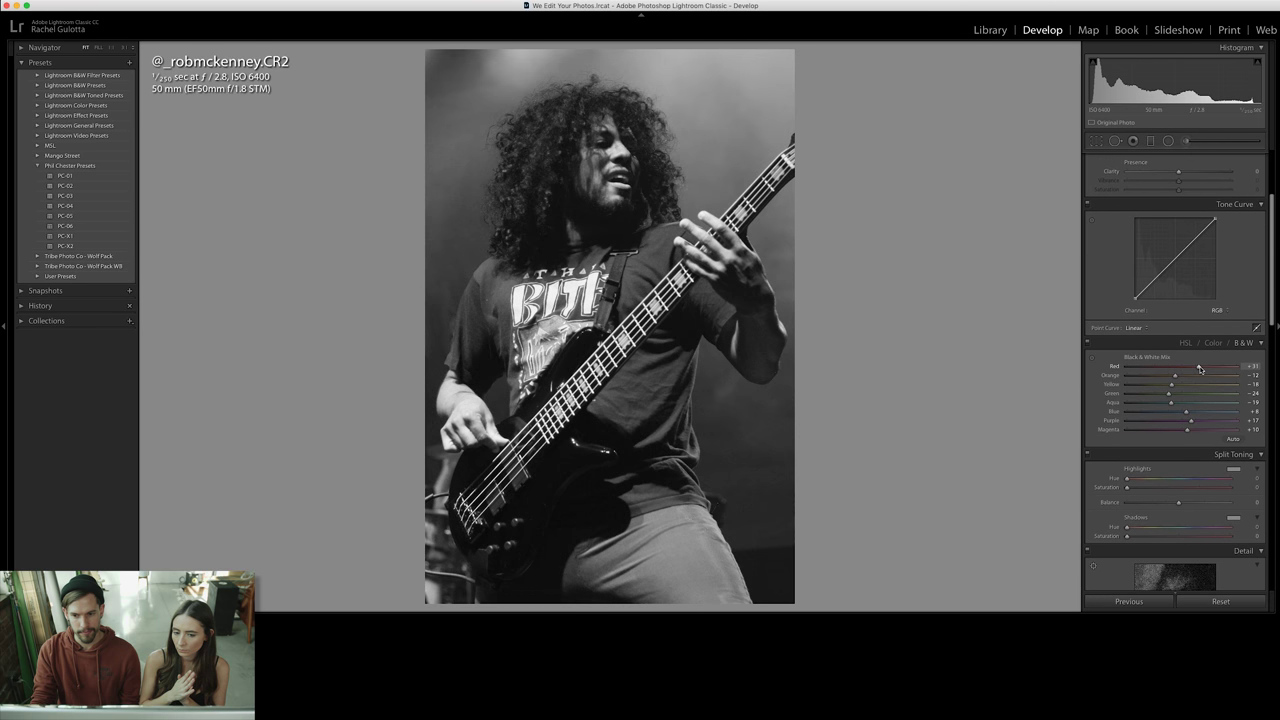
left_click_drag(1204, 369, 1189, 369)
scroll(1248, 173, "up", 4)
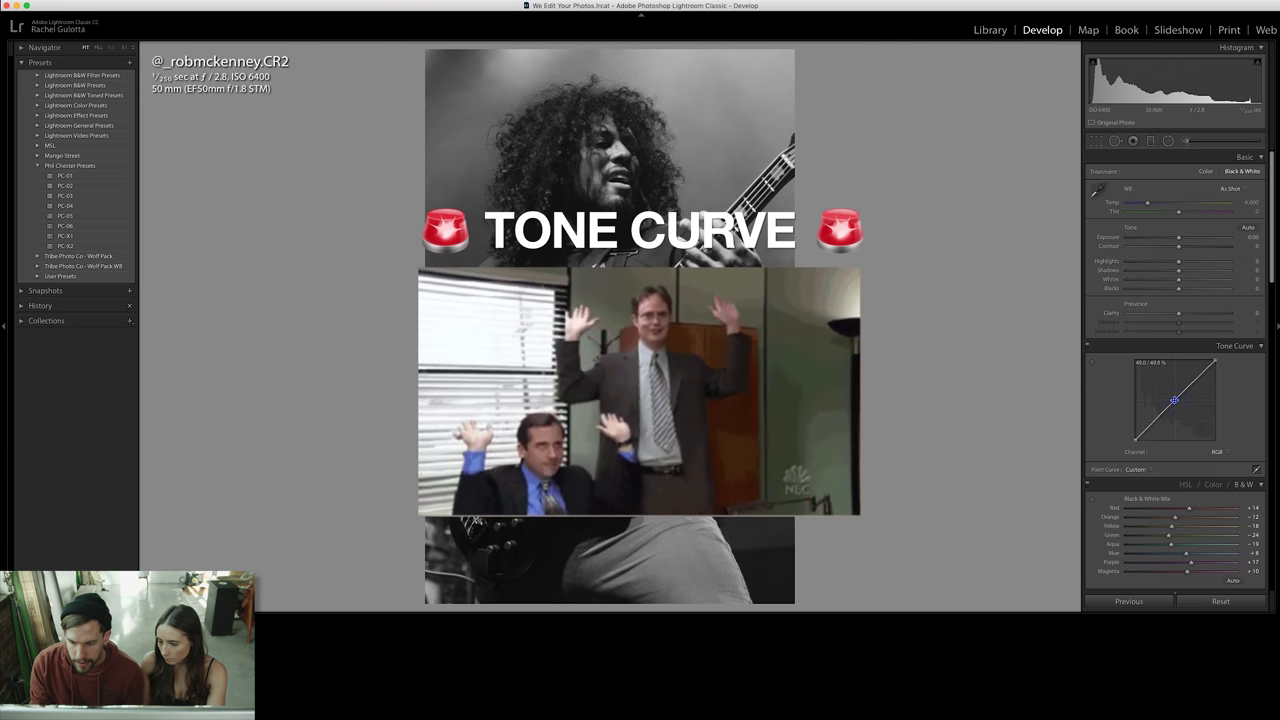
Shape the tone curve into an S with a midpoint, darker shadows and brighter highlights.
left_click_drag(1166, 412, 1152, 428)
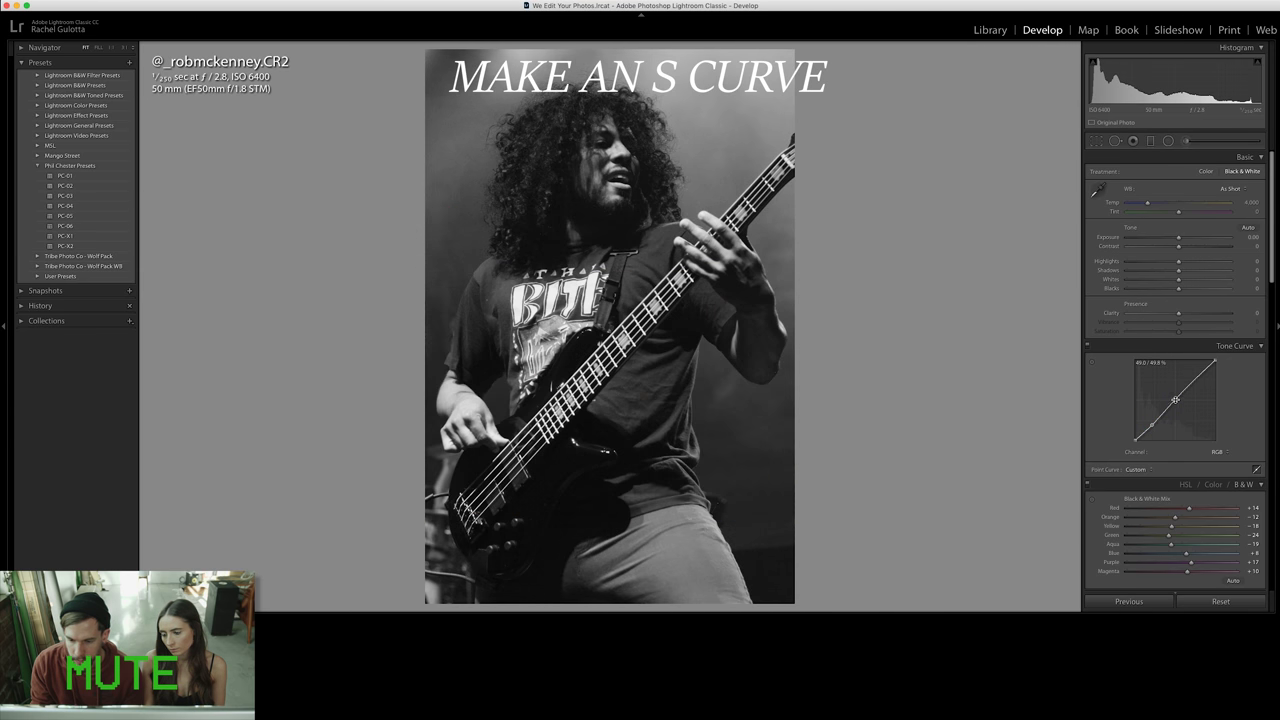
left_click_drag(1144, 433, 1147, 435)
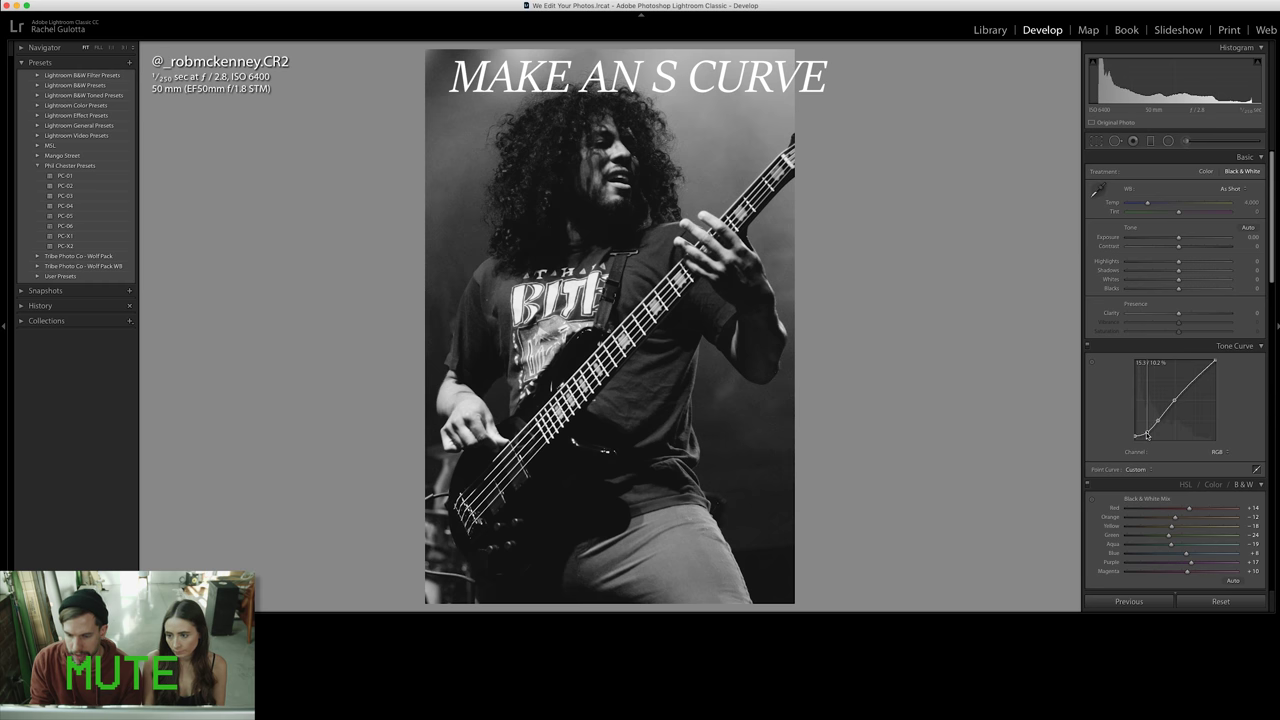
left_click_drag(1201, 381, 1194, 377)
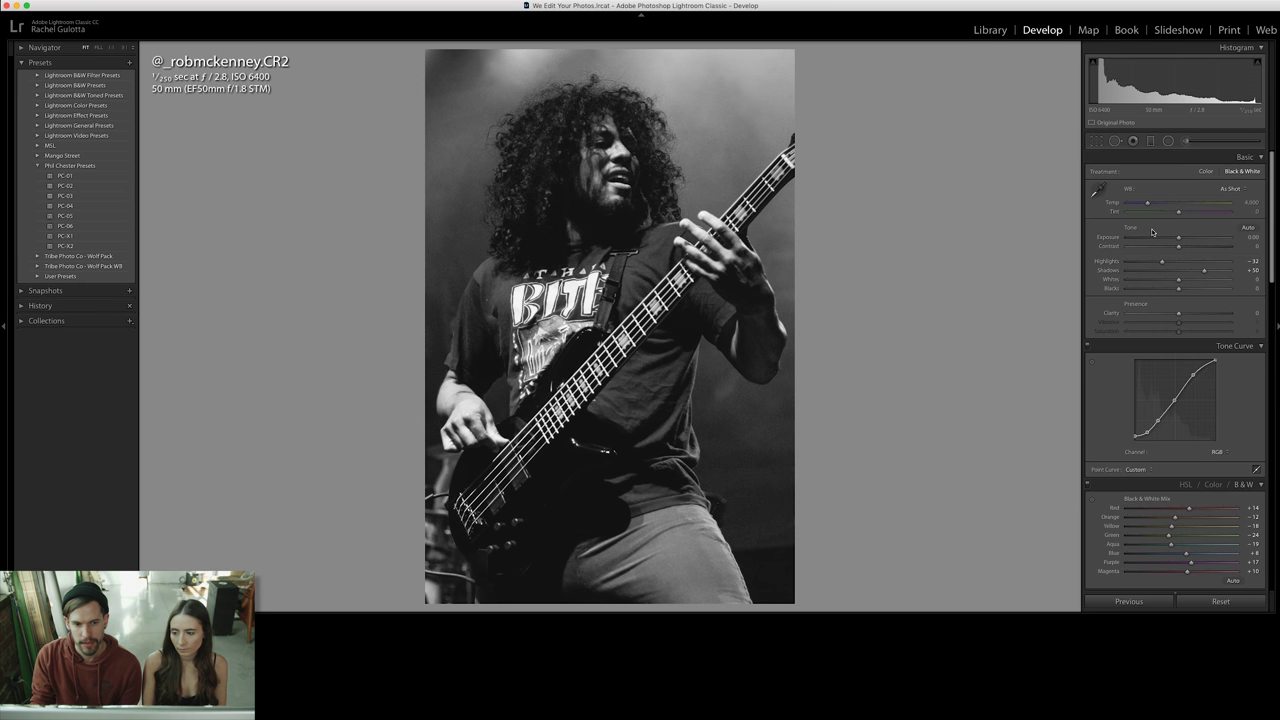
Lower Highlights to -43, checking the face at 1:1, and raise sharpening Masking to 74.
left_click_drag(1161, 261, 1180, 261)
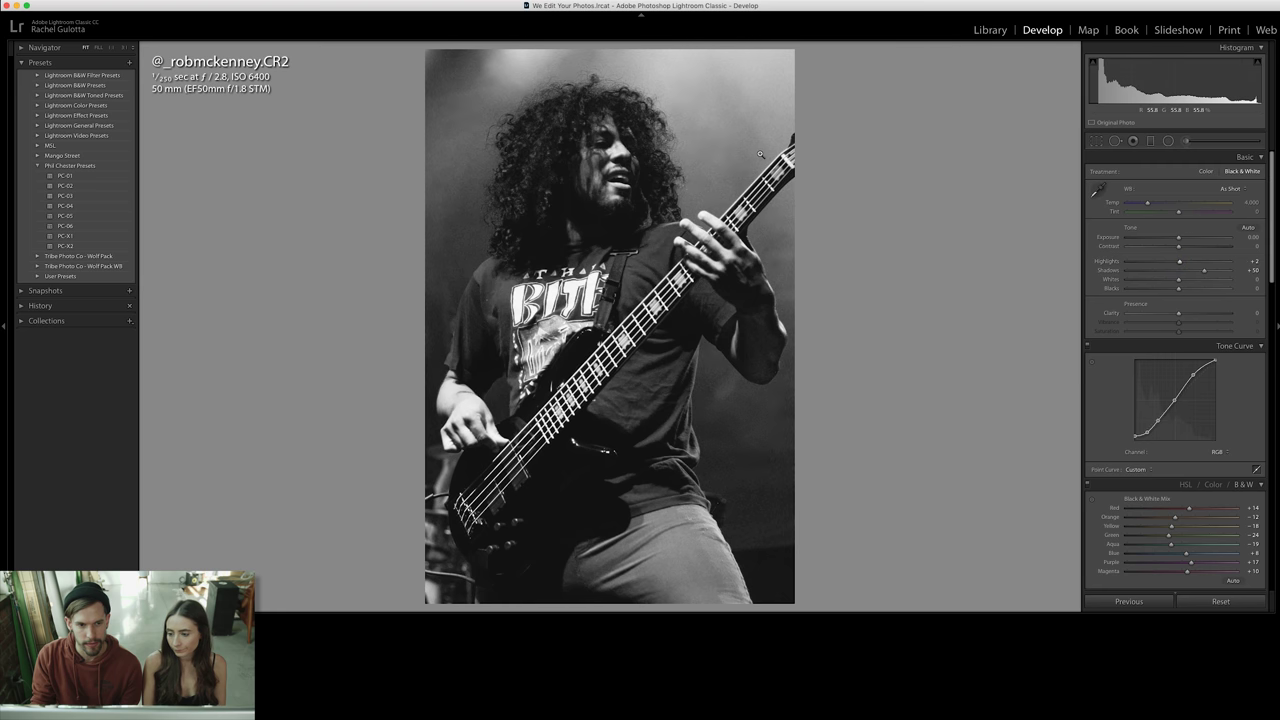
left_click(636, 140)
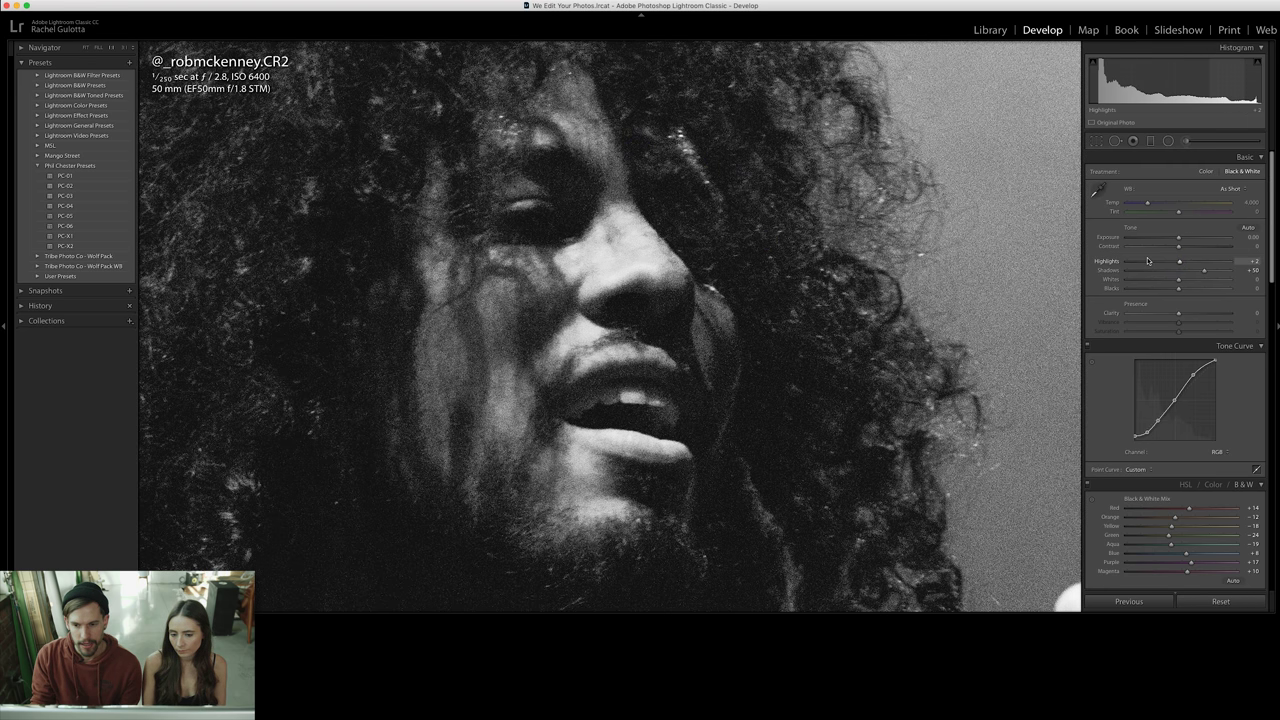
left_click_drag(1170, 263, 1146, 263)
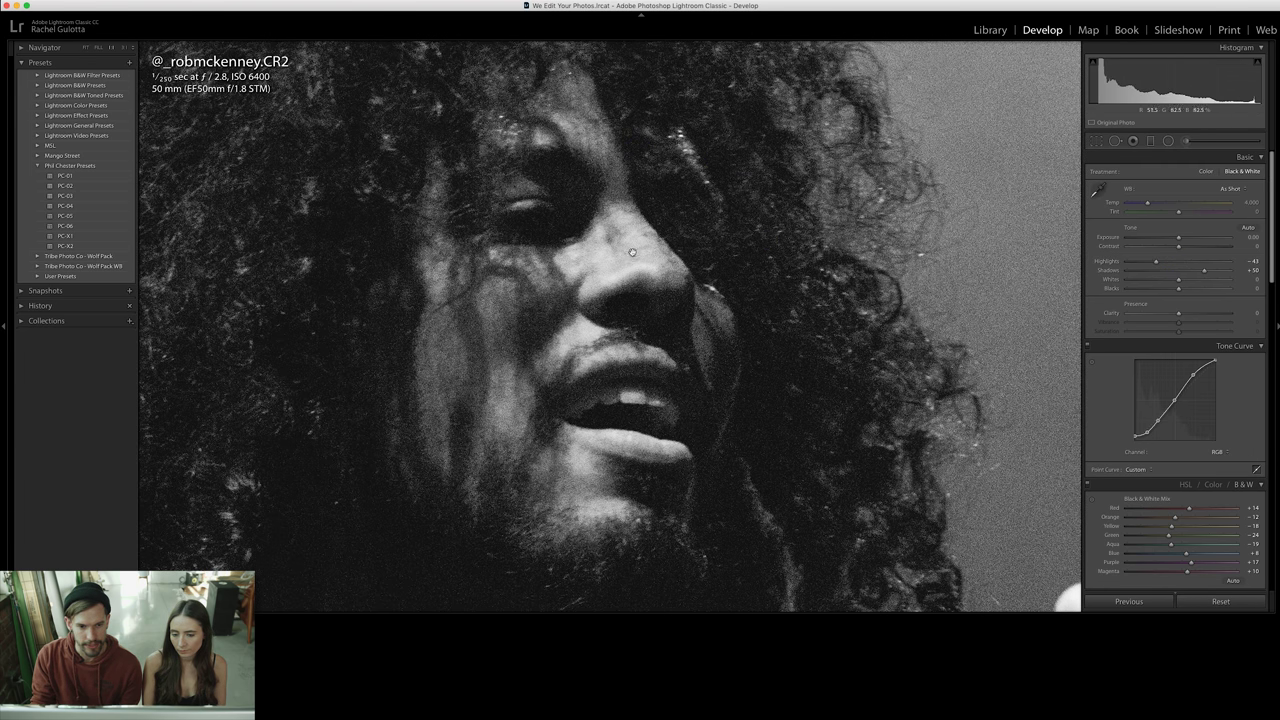
left_click(689, 270)
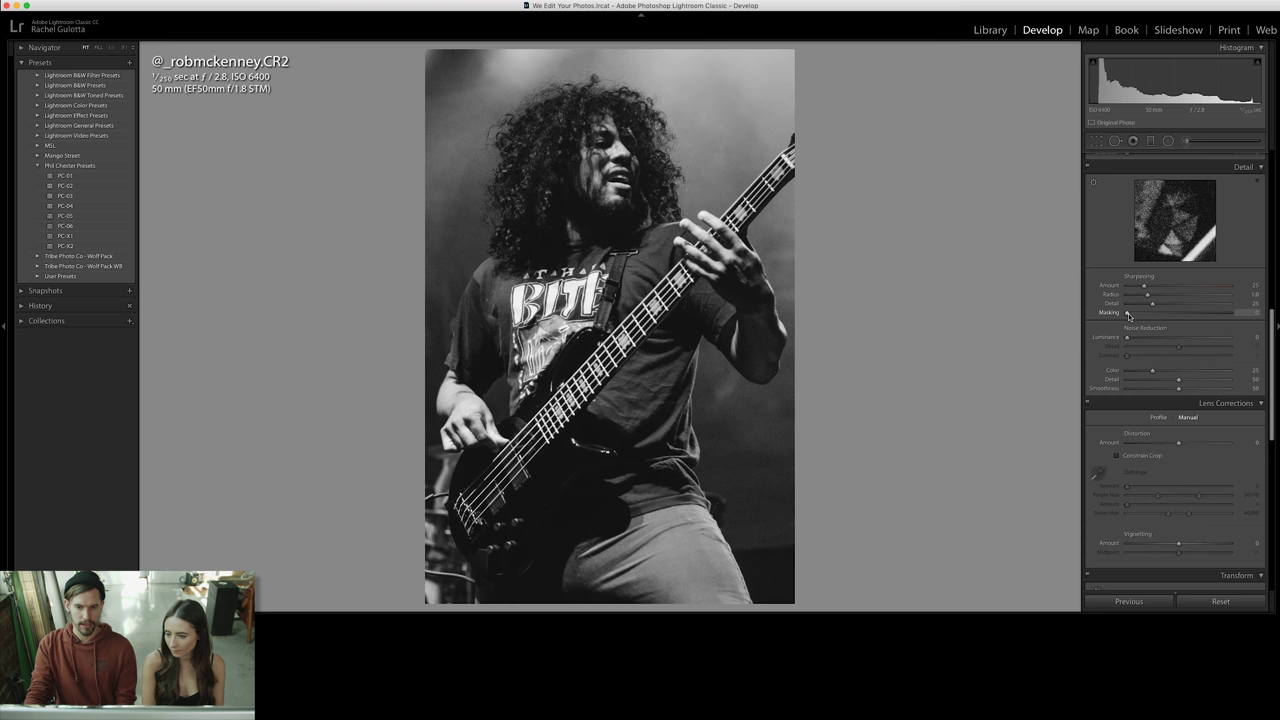
left_click_drag(1129, 316, 1205, 317)
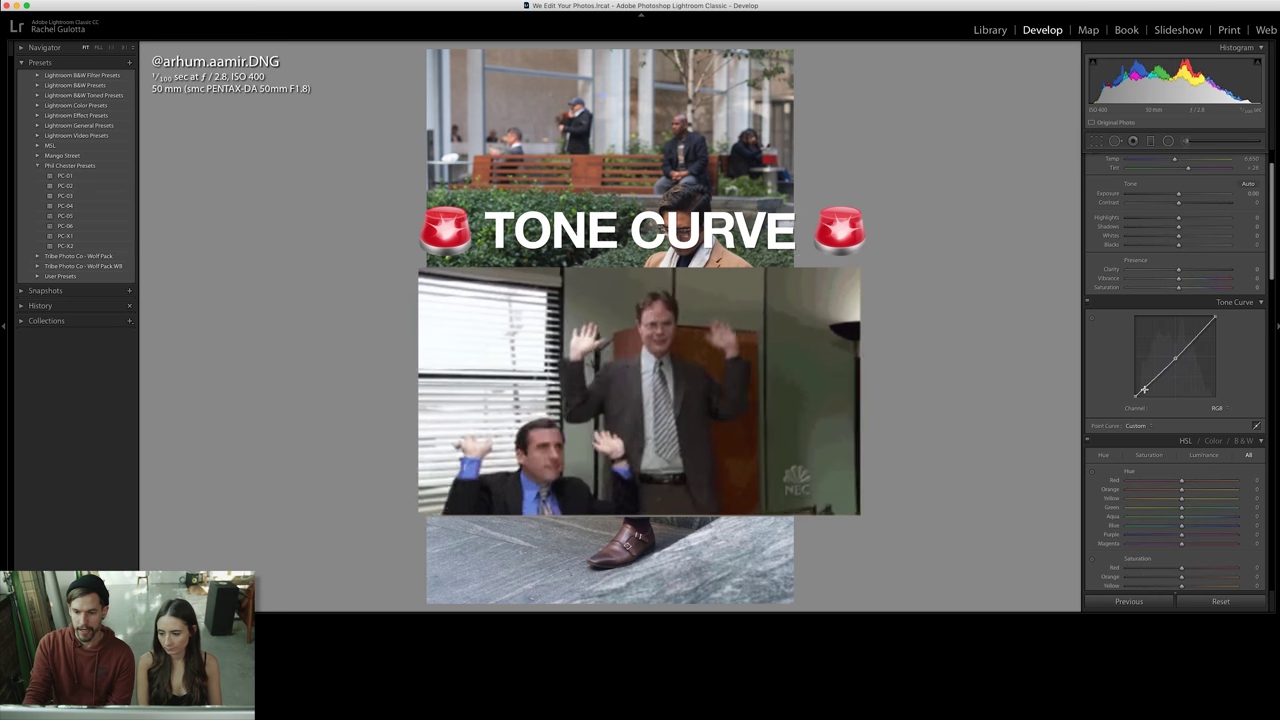
Build an S-shaped tone curve on the street portrait and lower its white point.
left_click_drag(1143, 389, 1150, 383)
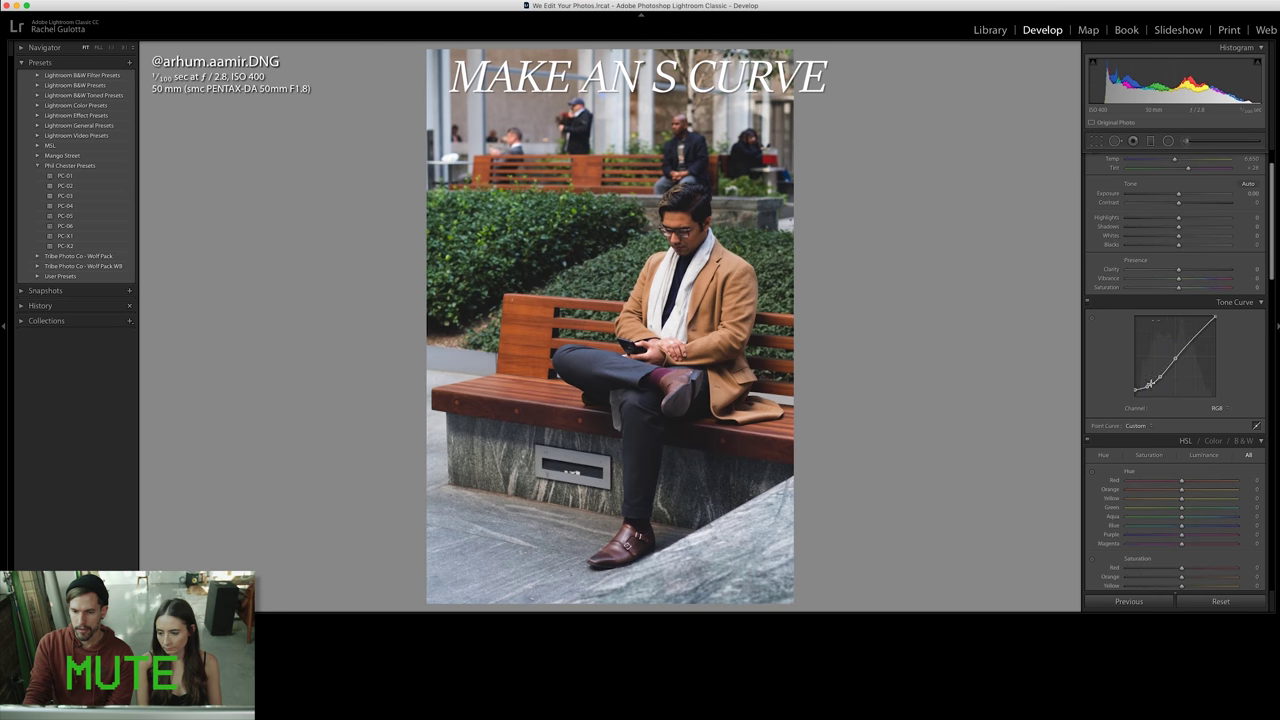
left_click_drag(1197, 335, 1197, 330)
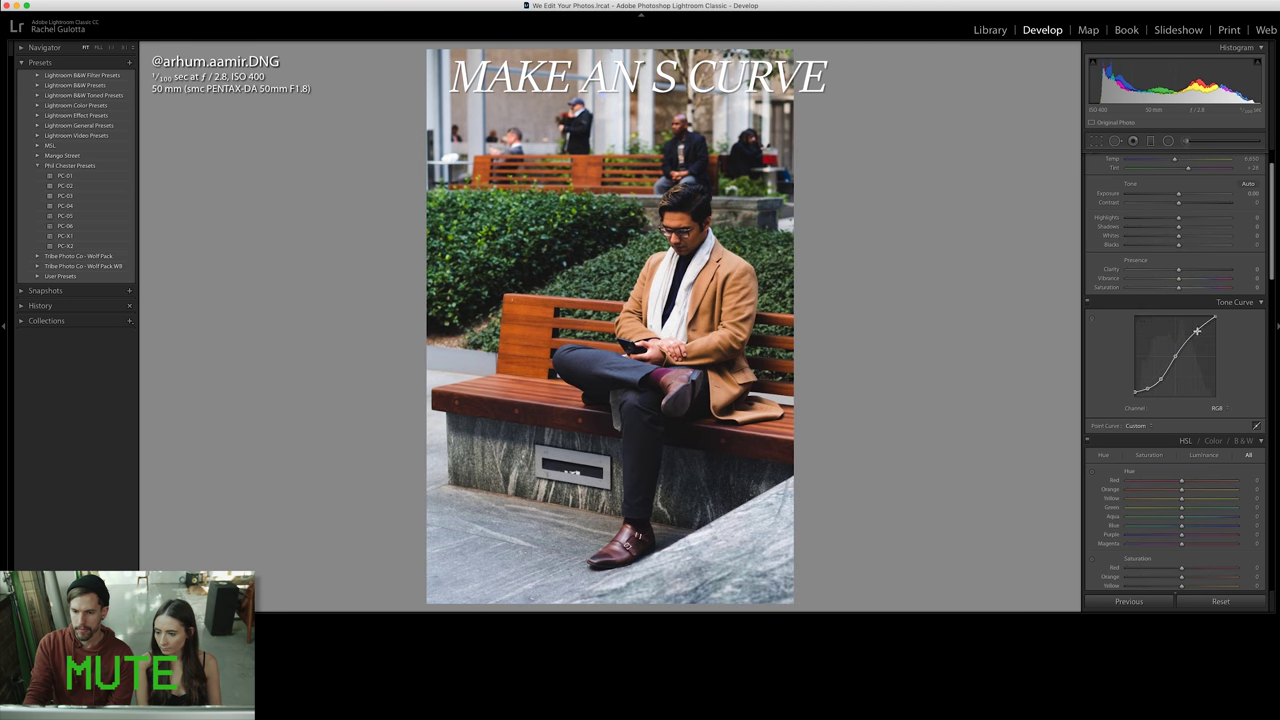
key("super+z")
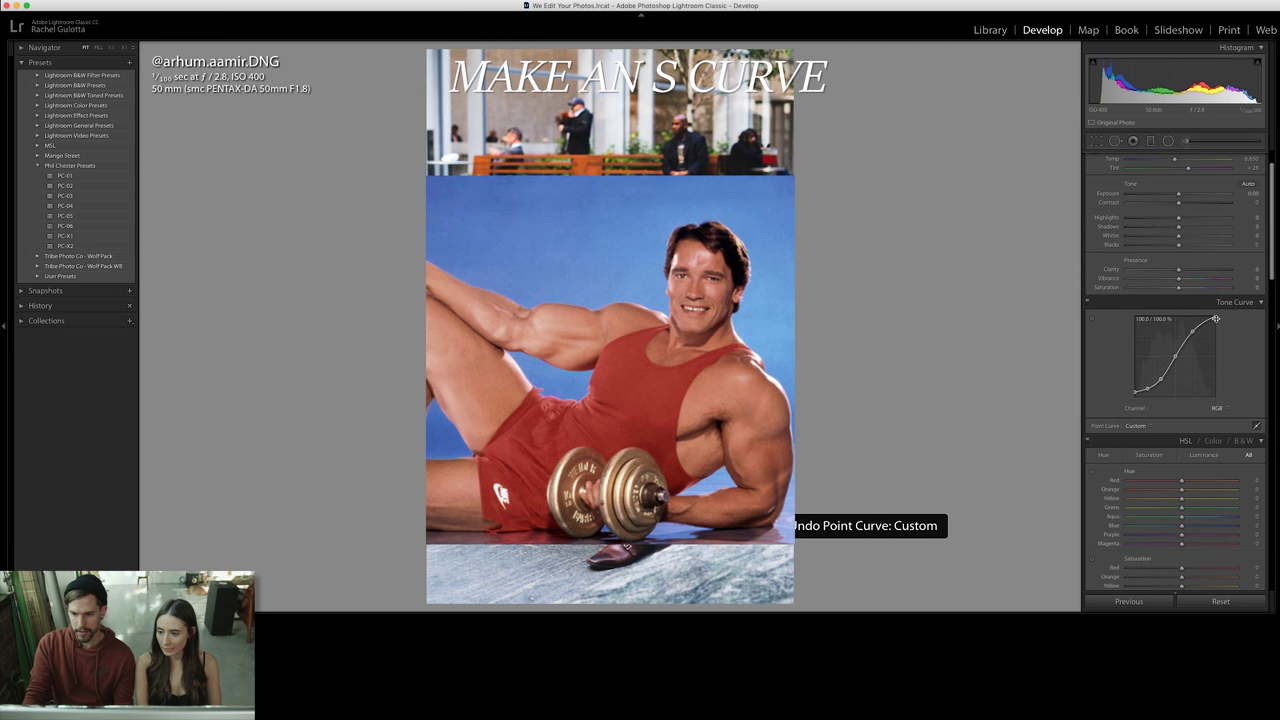
left_click_drag(1215, 318, 1186, 342)
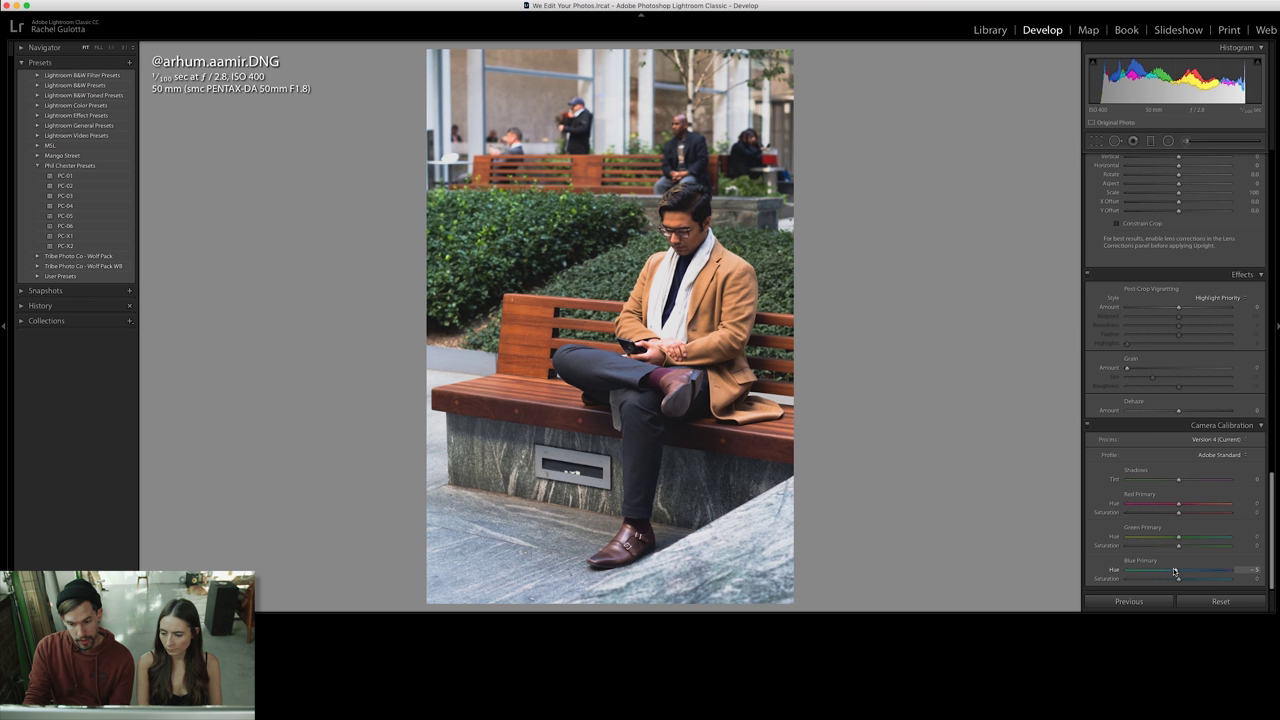
Tweak calibration: blue primary saturation, a green shadow tint, and red primary saturation to -4.
left_click_drag(1175, 577, 1174, 579)
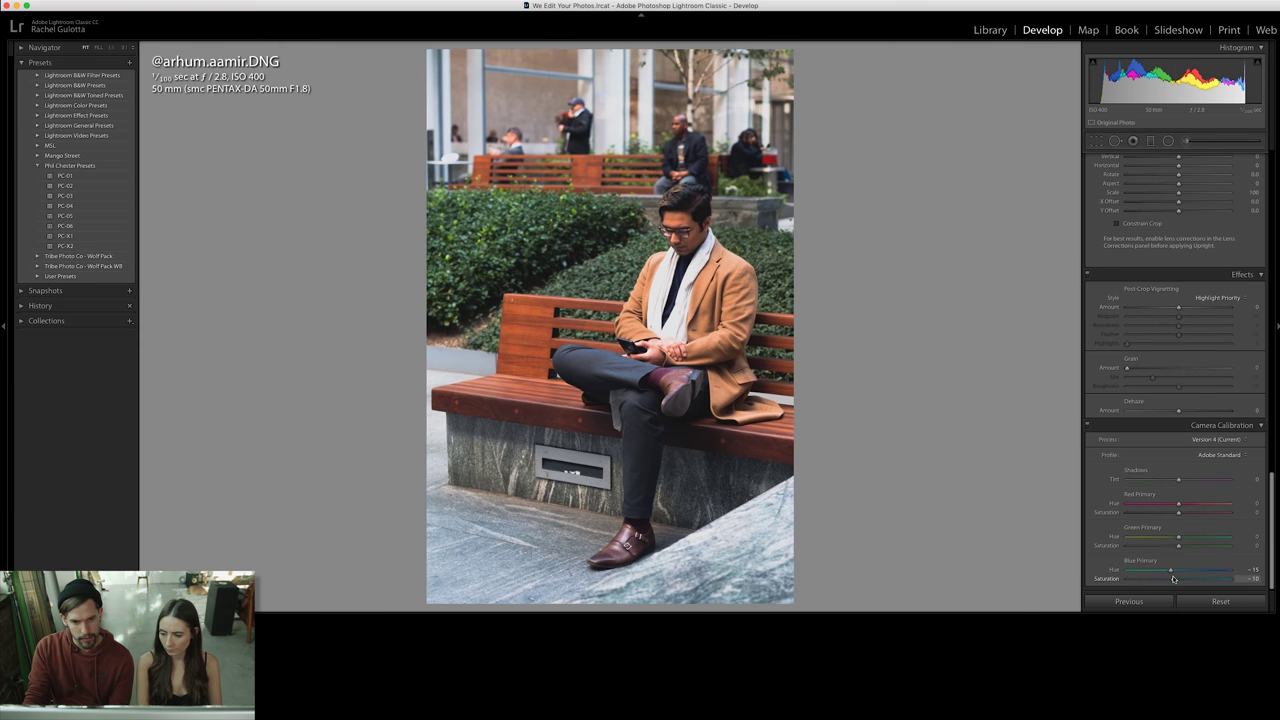
left_click_drag(1178, 479, 1173, 479)
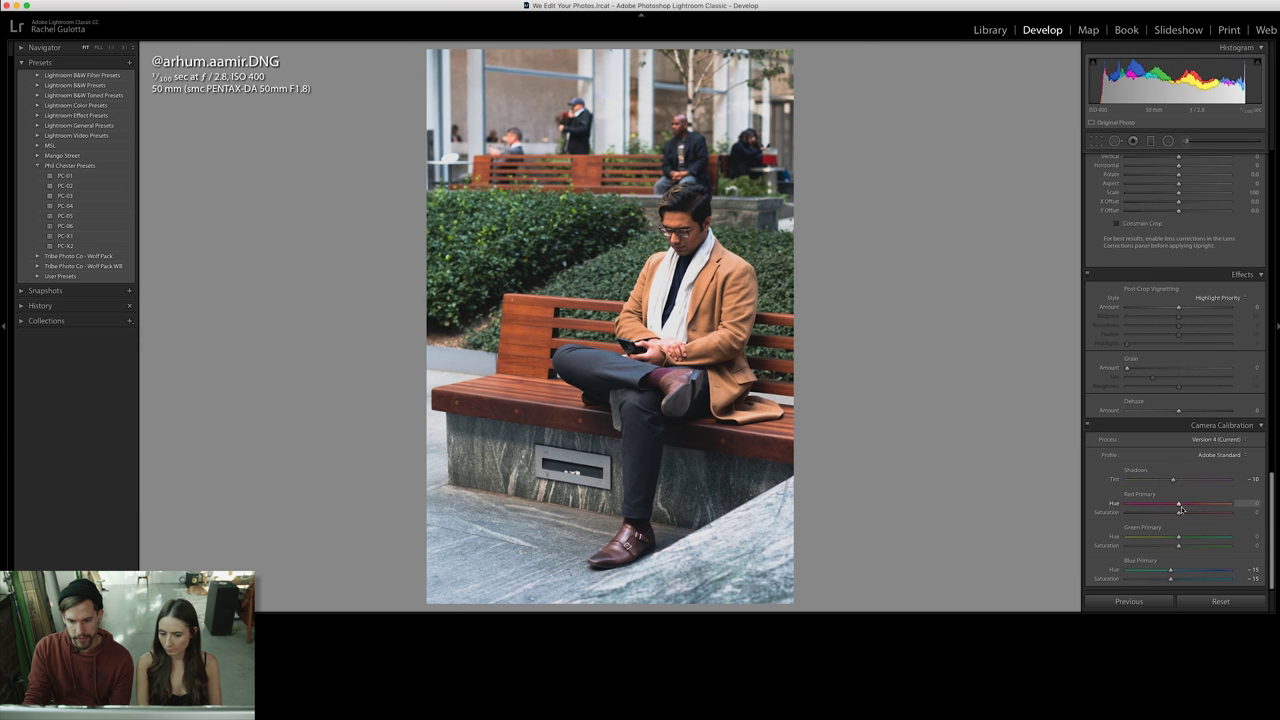
left_click_drag(1178, 512, 1175, 514)
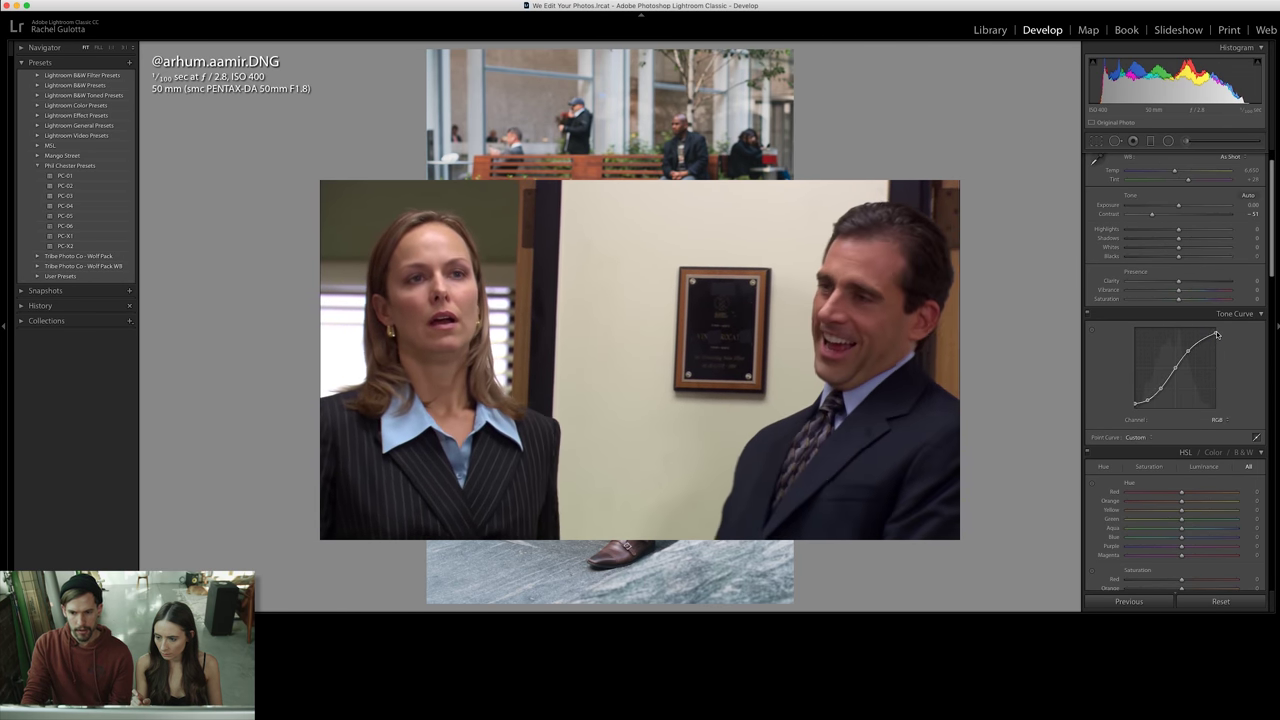
Pull down the portrait's highlights, checking at 1:1, and desaturate blues to -65.
left_click(701, 329)
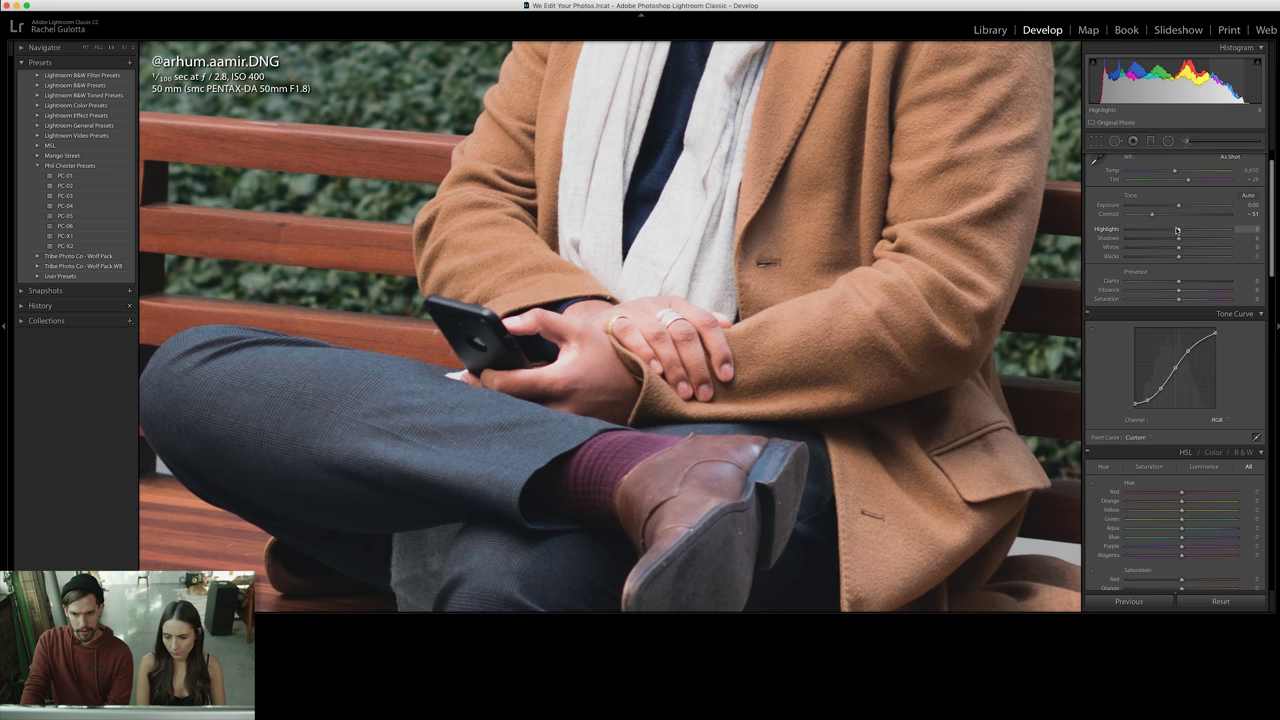
mouse_move(1178, 230)
left_mouse_down()
mouse_move(1148, 231)
mouse_move(1164, 242)
mouse_move(1199, 225)
left_mouse_up()
key("z")
scroll(1273, 224, "down", 1)
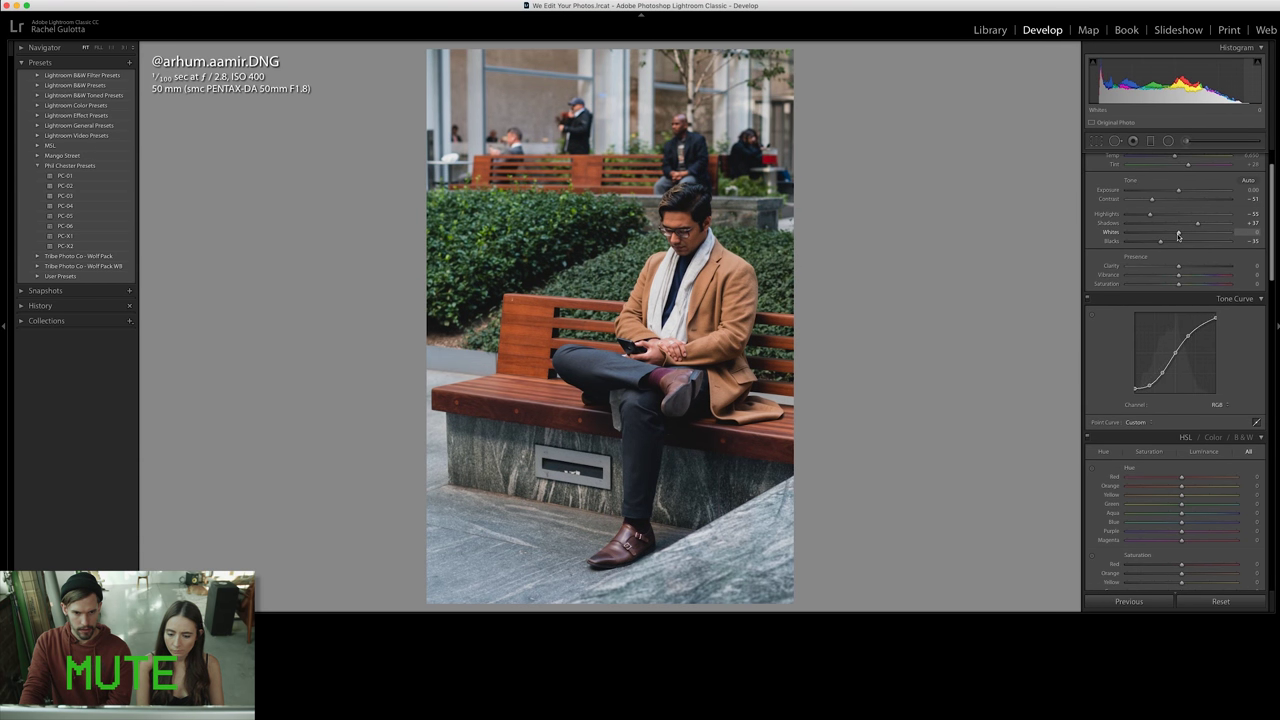
scroll(1267, 291, "down", 5)
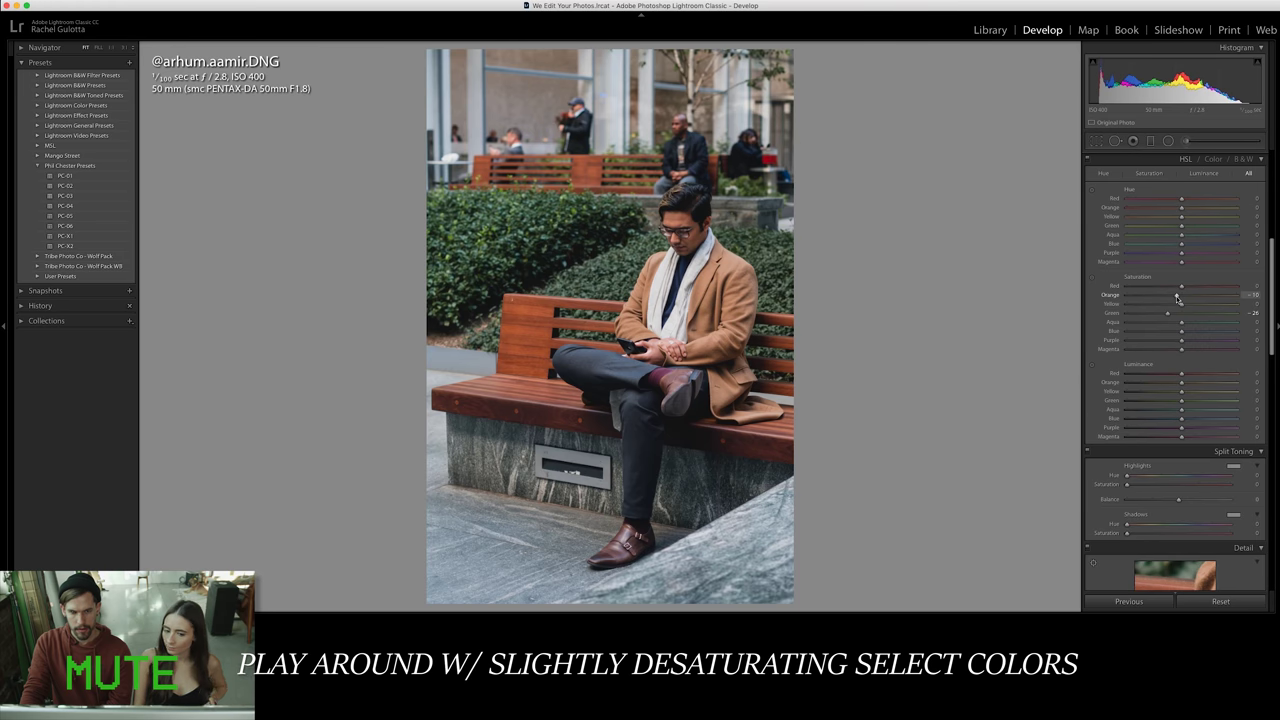
left_click_drag(1181, 330, 1146, 330)
scroll(1268, 280, "down", 1)
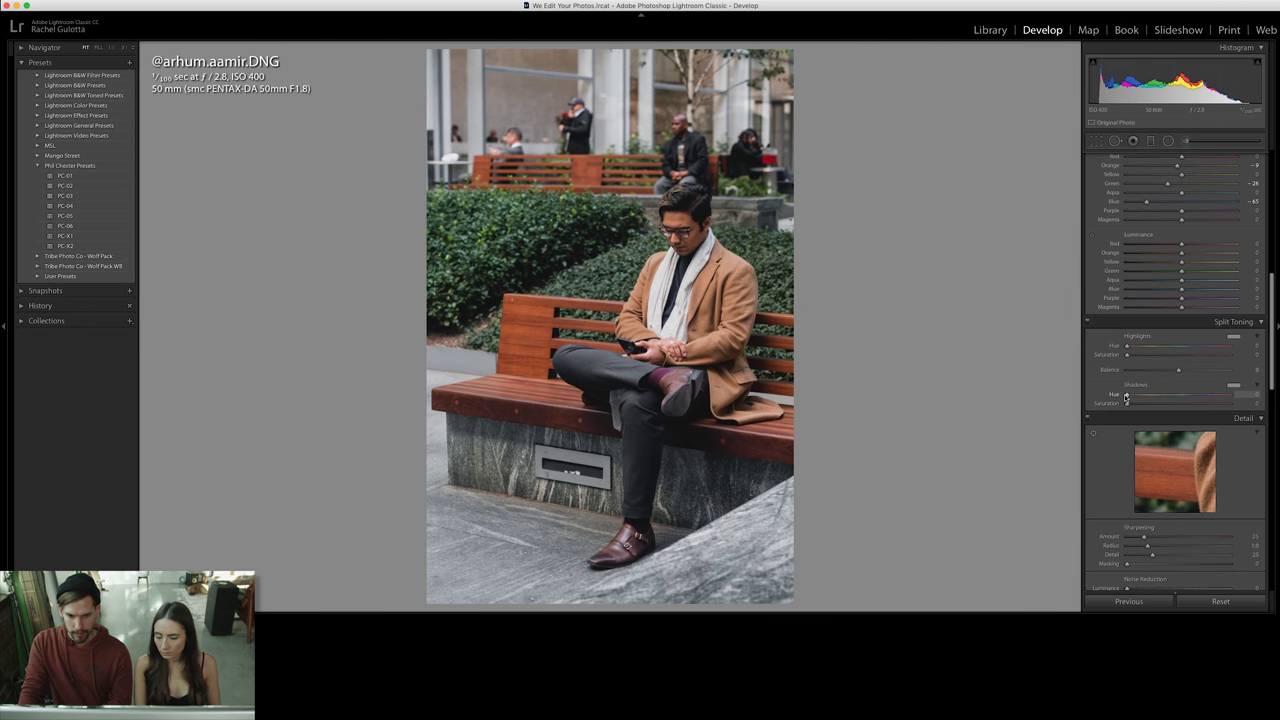
Add a subtle split-toning shadow tint and compare the edit with the original.
left_click_drag(1126, 396, 1146, 397)
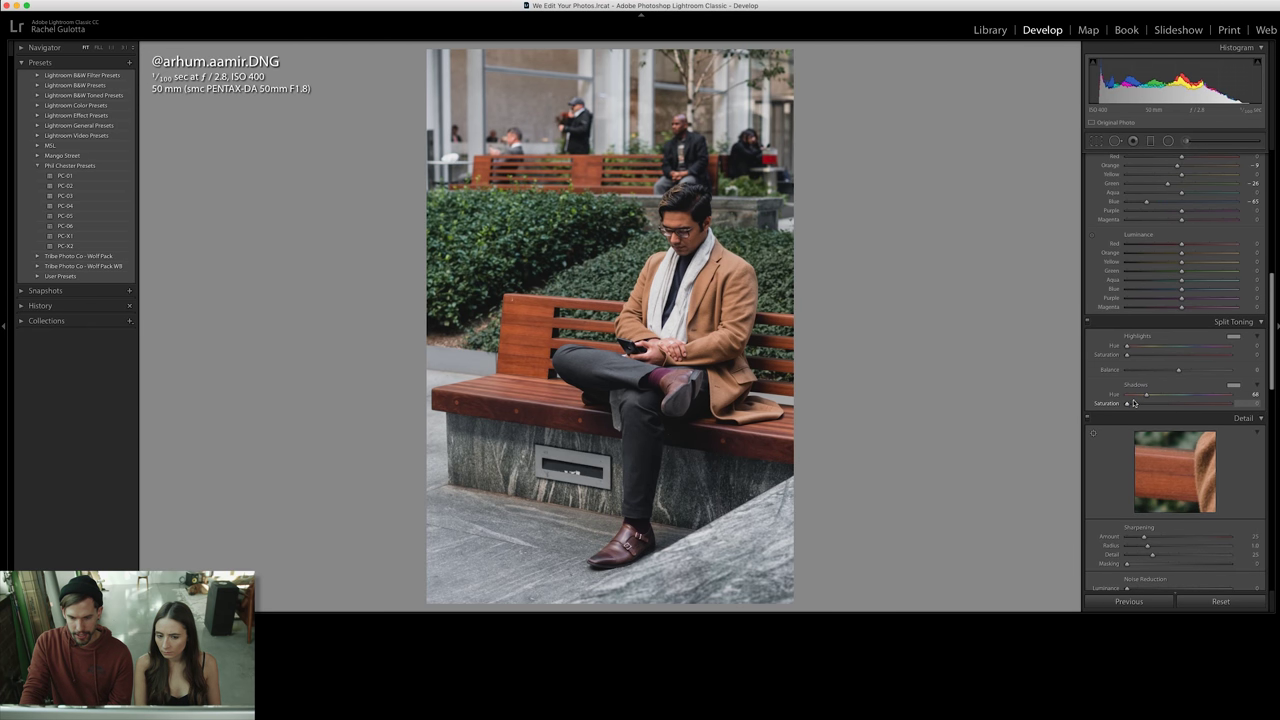
left_click_drag(1127, 404, 1182, 404)
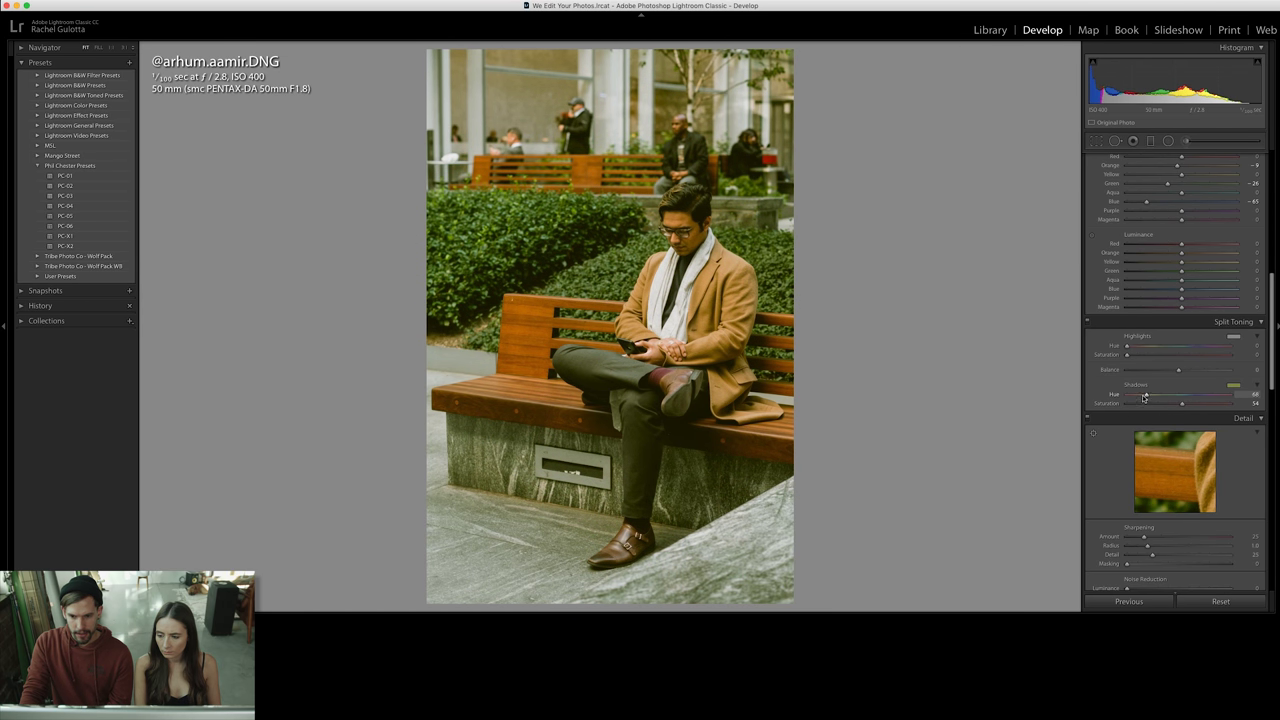
mouse_move(1148, 397)
left_mouse_down()
mouse_move(1165, 404)
mouse_move(1136, 410)
left_mouse_up()
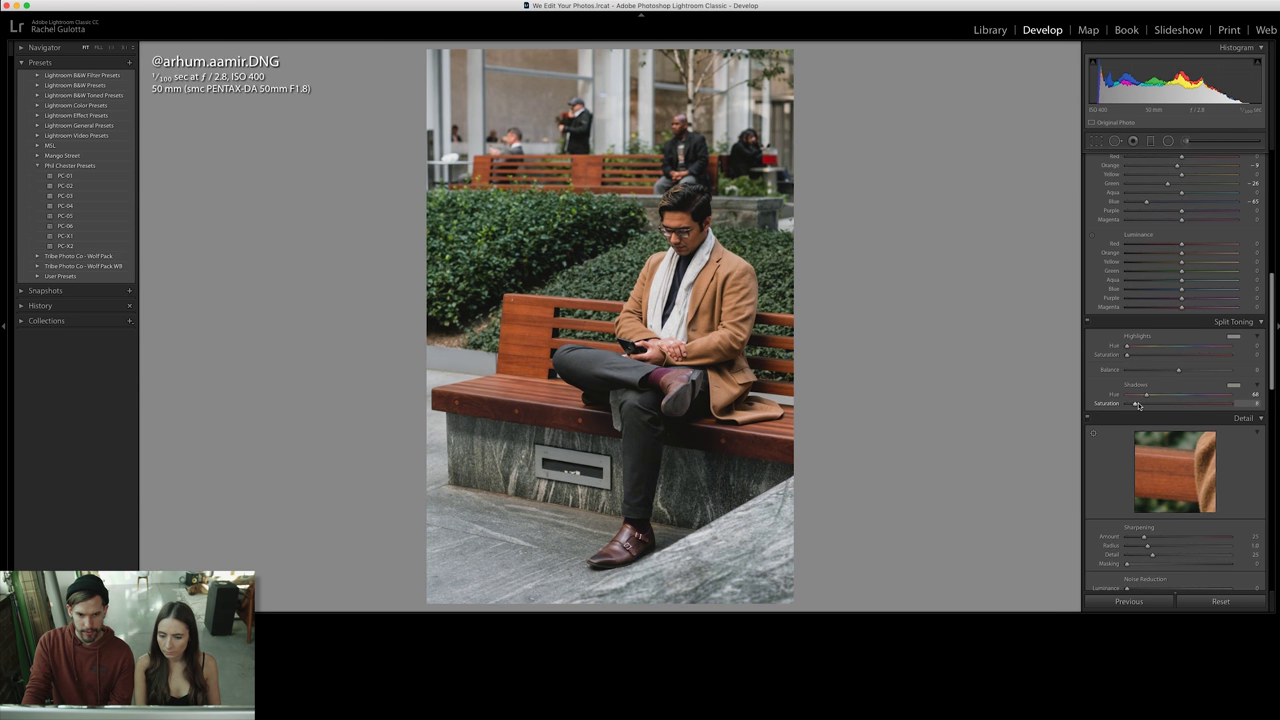
key("backslash")
key("backslash")
key("backslash")
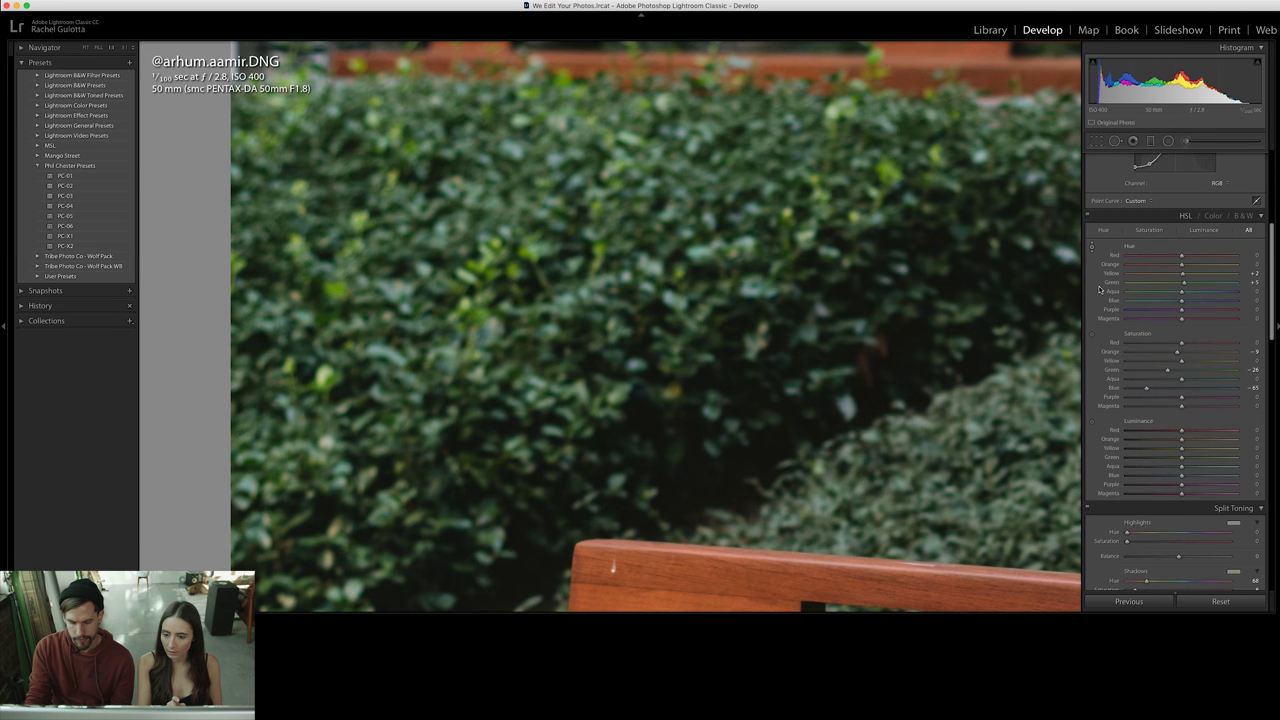
Set green saturation to about -40 and darken the green foliage with the targeted Luminance tool.
key("Down")
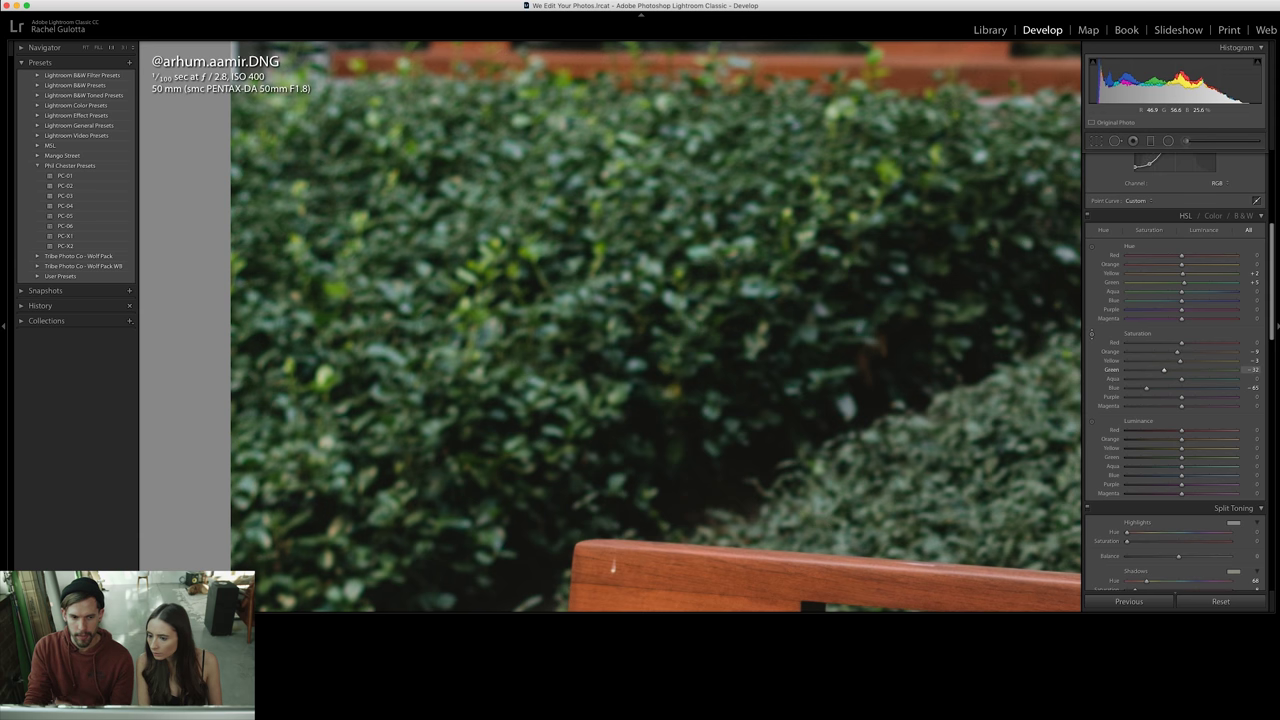
key("Up")
key("Down")
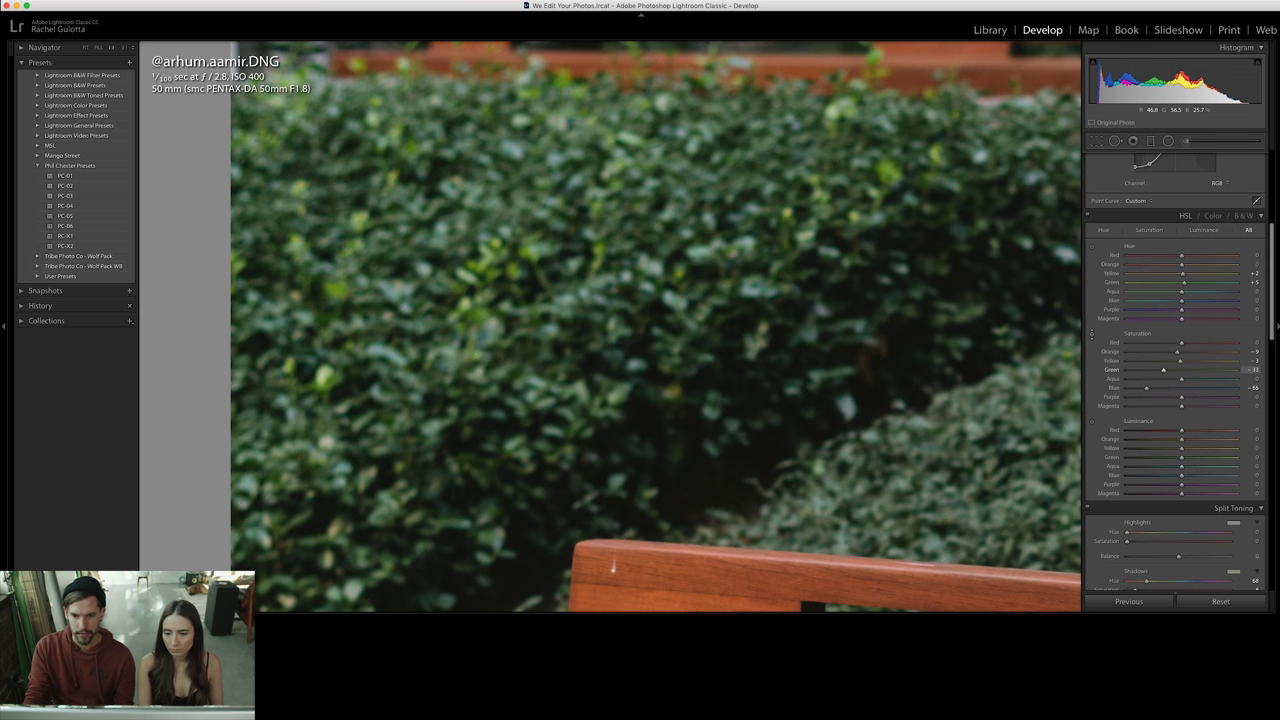
key("Down")
left_click(1093, 422)
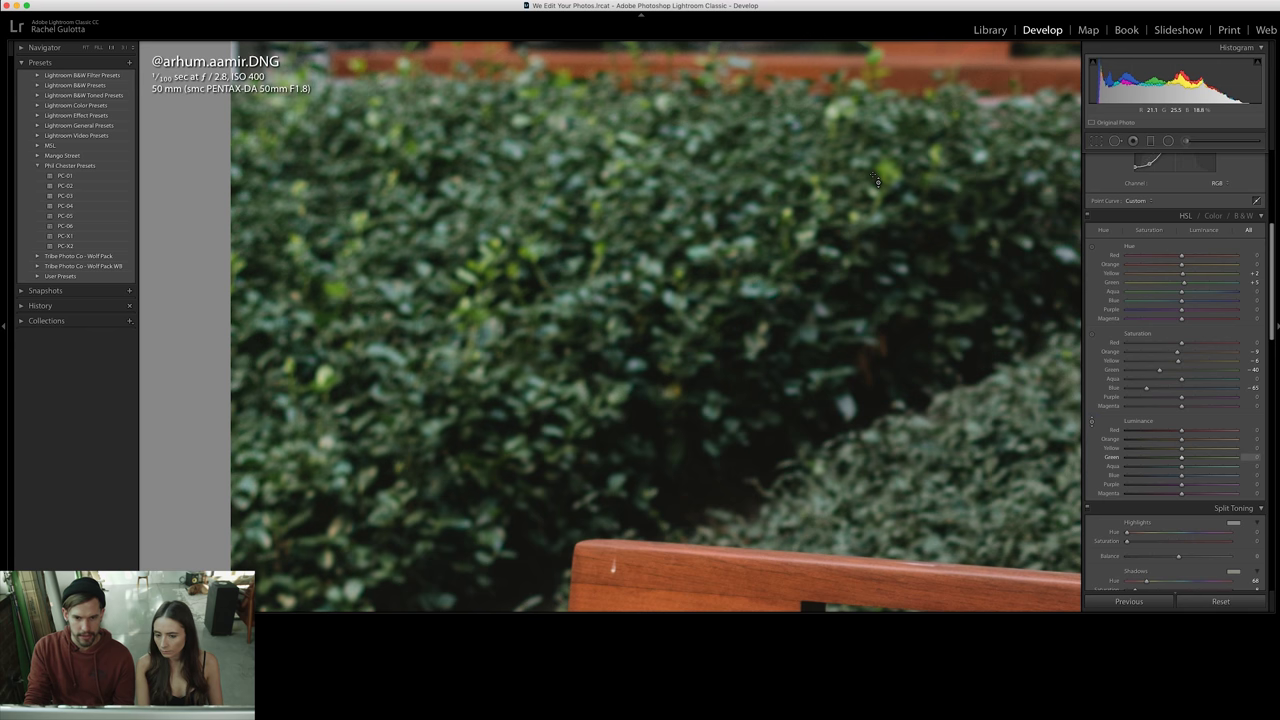
left_click_drag(885, 180, 832, 273)
key("z")
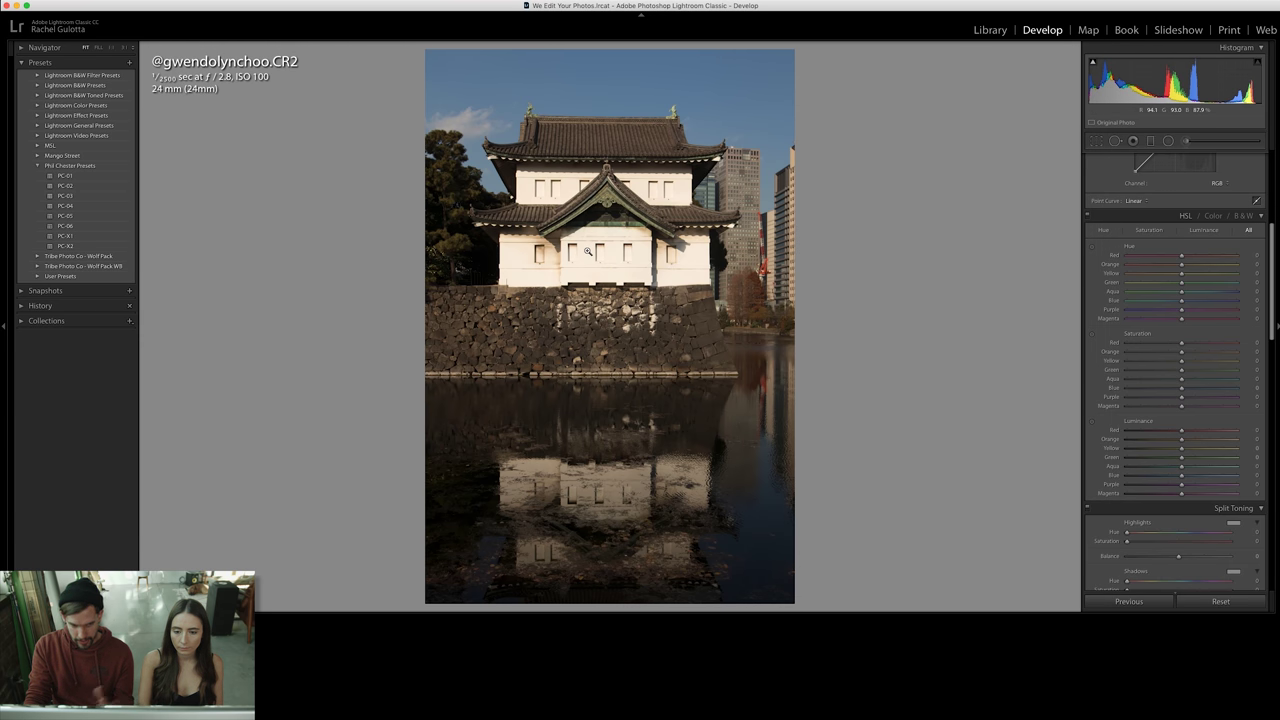
Apply the castle photo's 1/17/18 12:45:50 PM snapshot from the Snapshots panel.
left_click(20, 291)
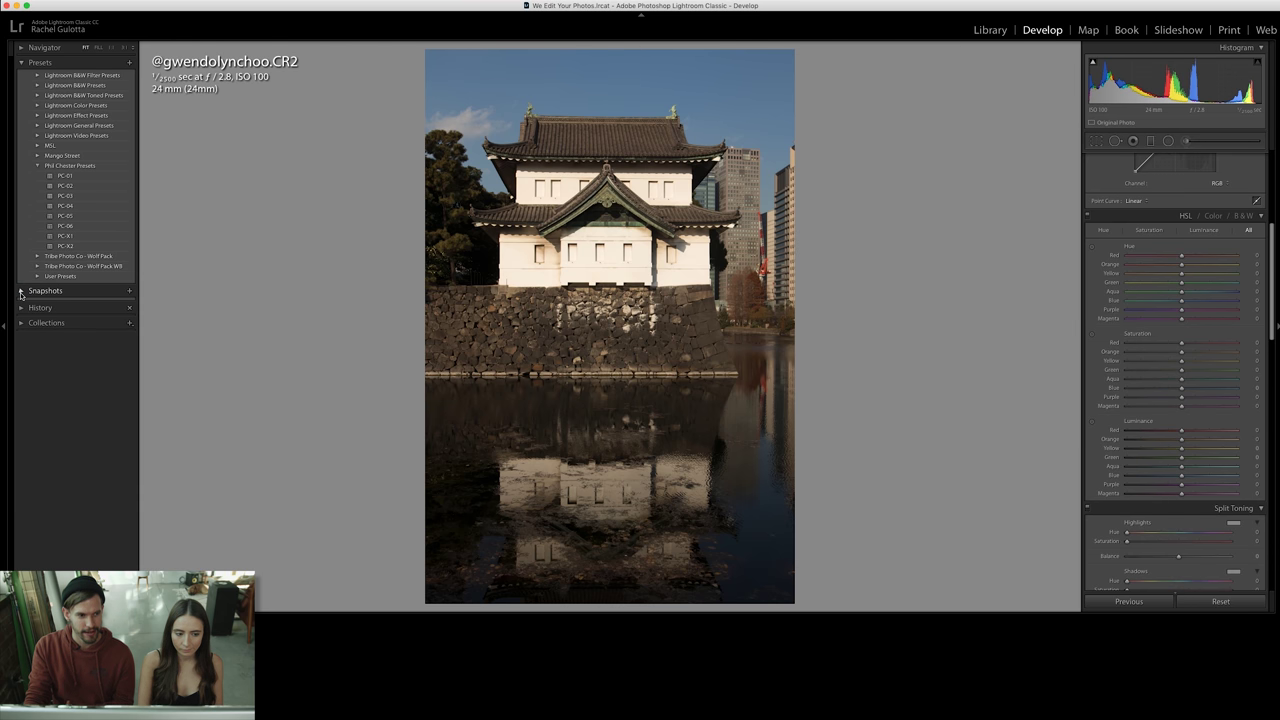
left_click(48, 303)
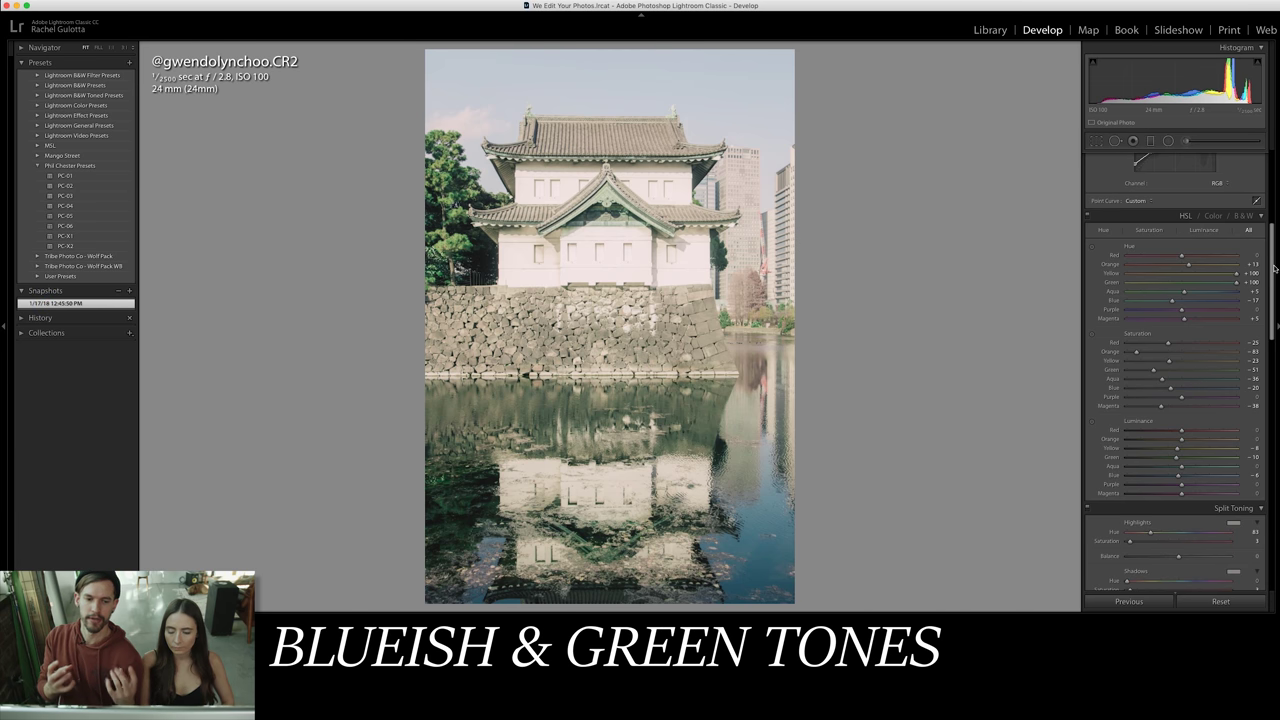
scroll(1167, 456, "up", 5)
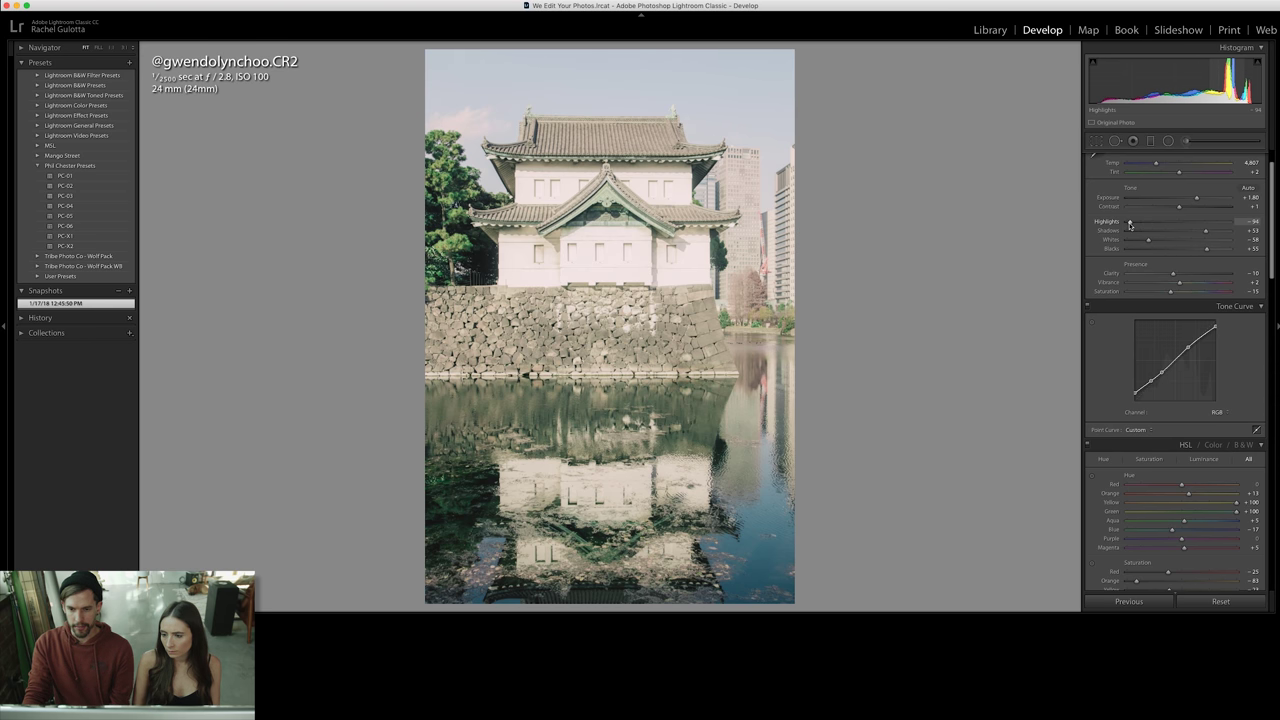
Drop the castle's Highlights to -100, reverting a trial Shadows change.
left_click_drag(1130, 225, 1125, 223)
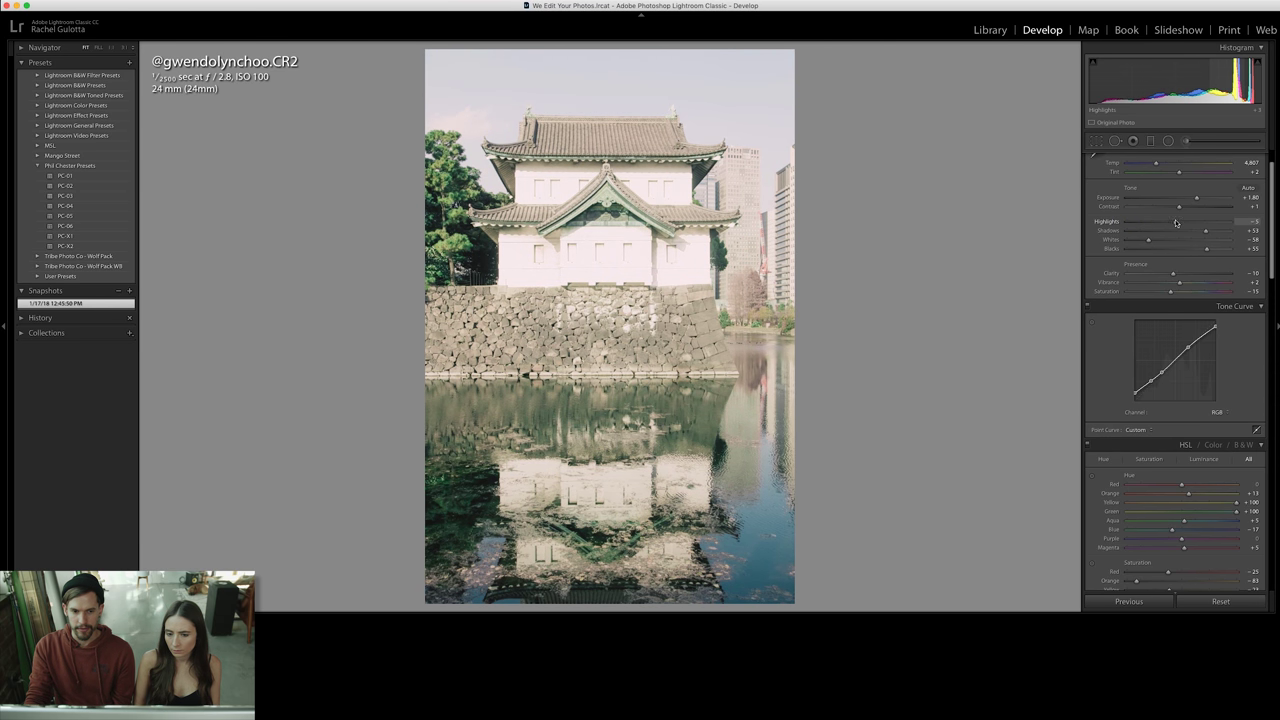
left_click_drag(1165, 222, 1113, 229)
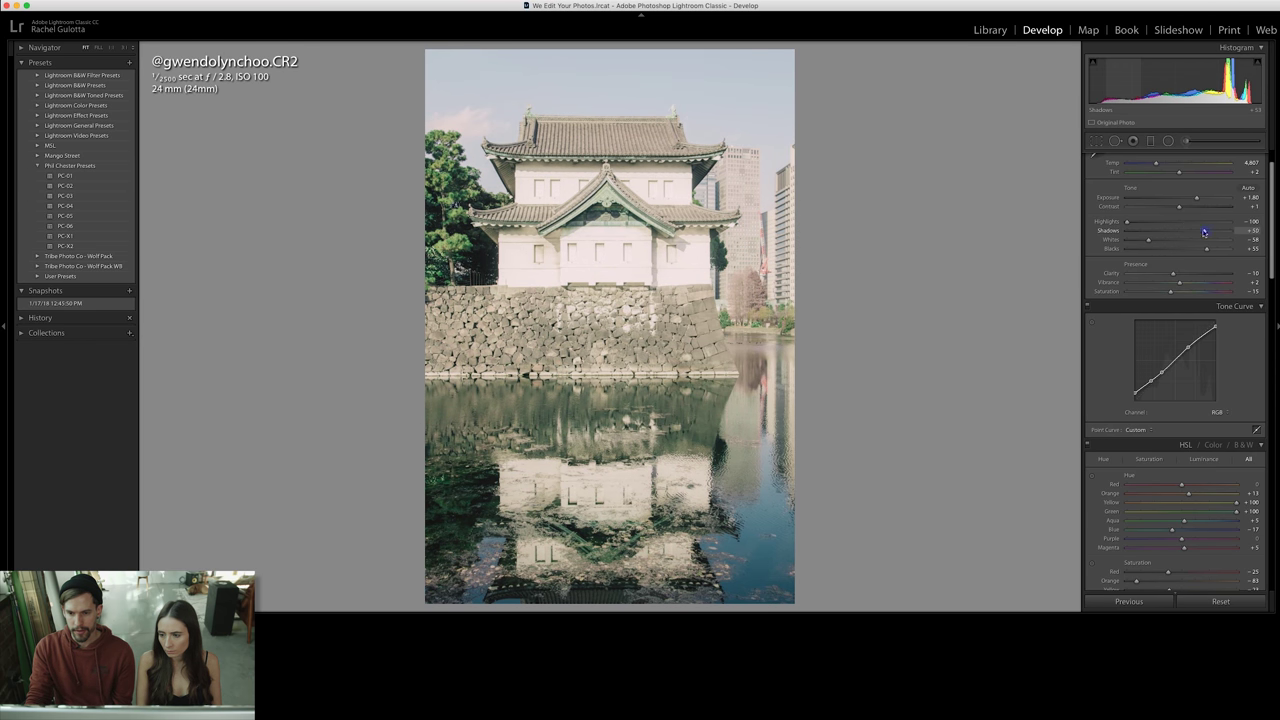
left_click_drag(1205, 232, 1189, 232)
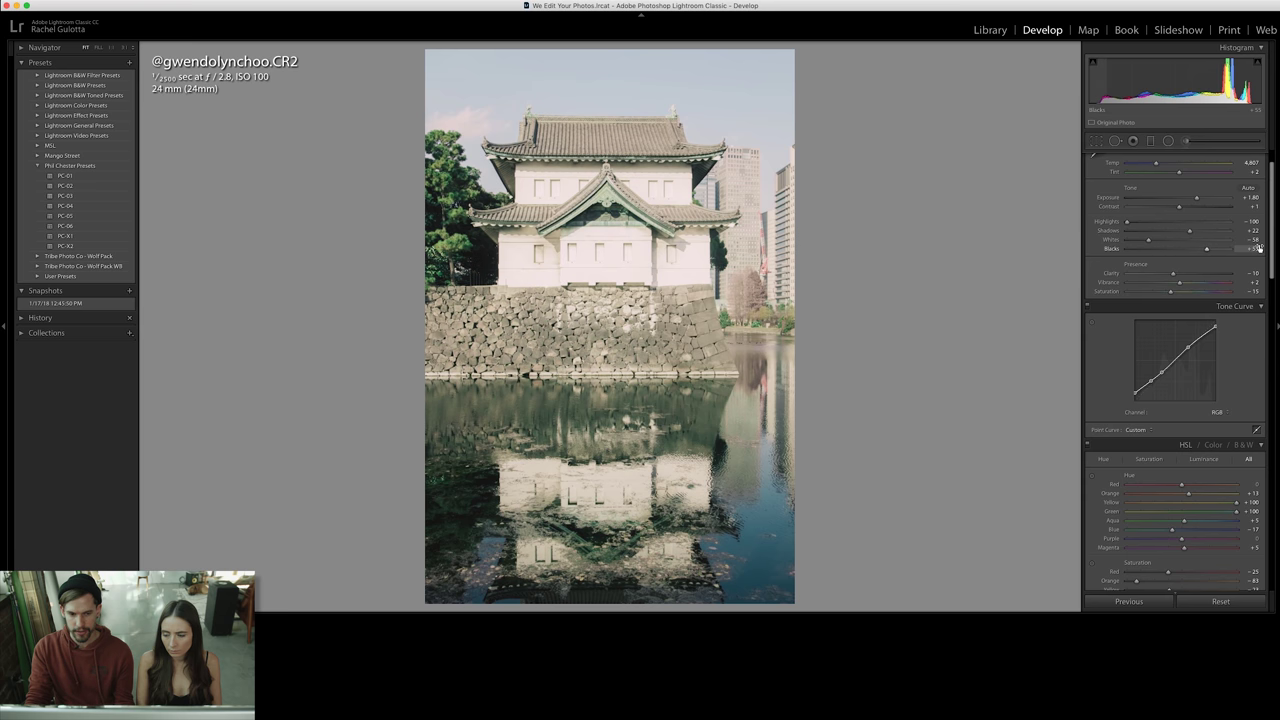
key("super+z")
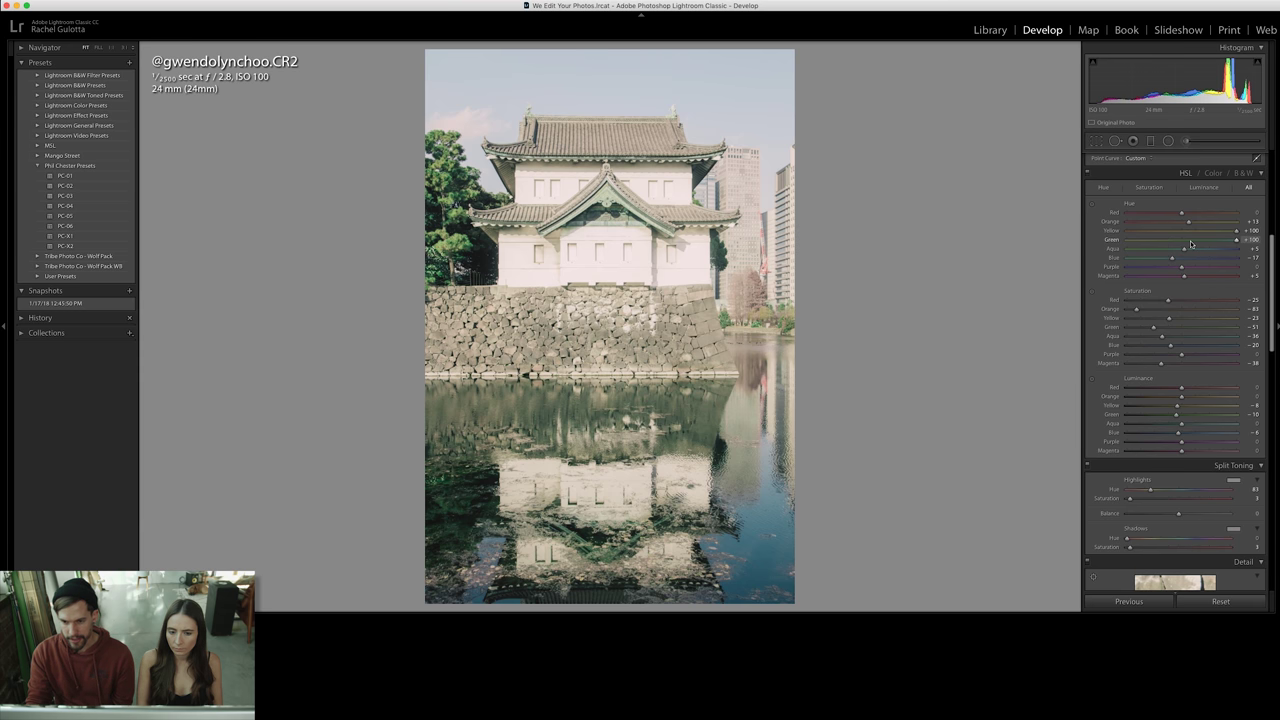
Bring HSL Orange saturation back to -48 to restore some colour in the trees.
scroll(1160, 266, "down", 1)
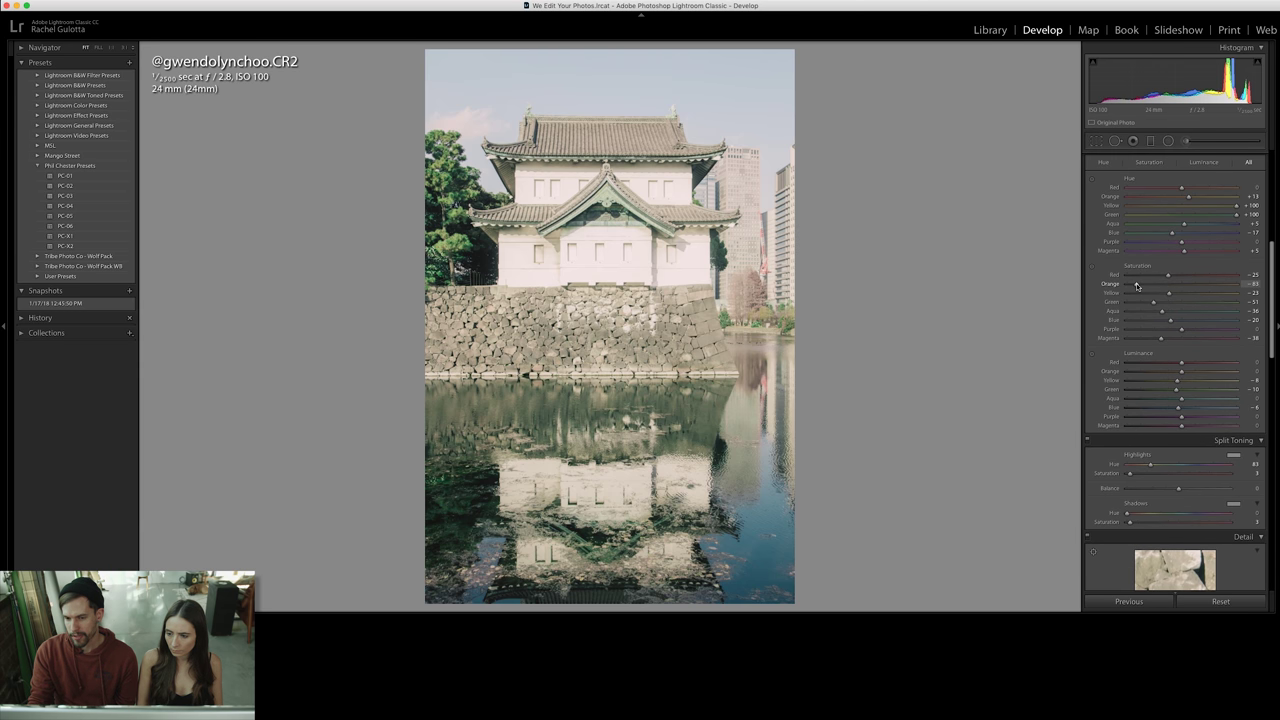
left_click_drag(1136, 286, 1185, 291)
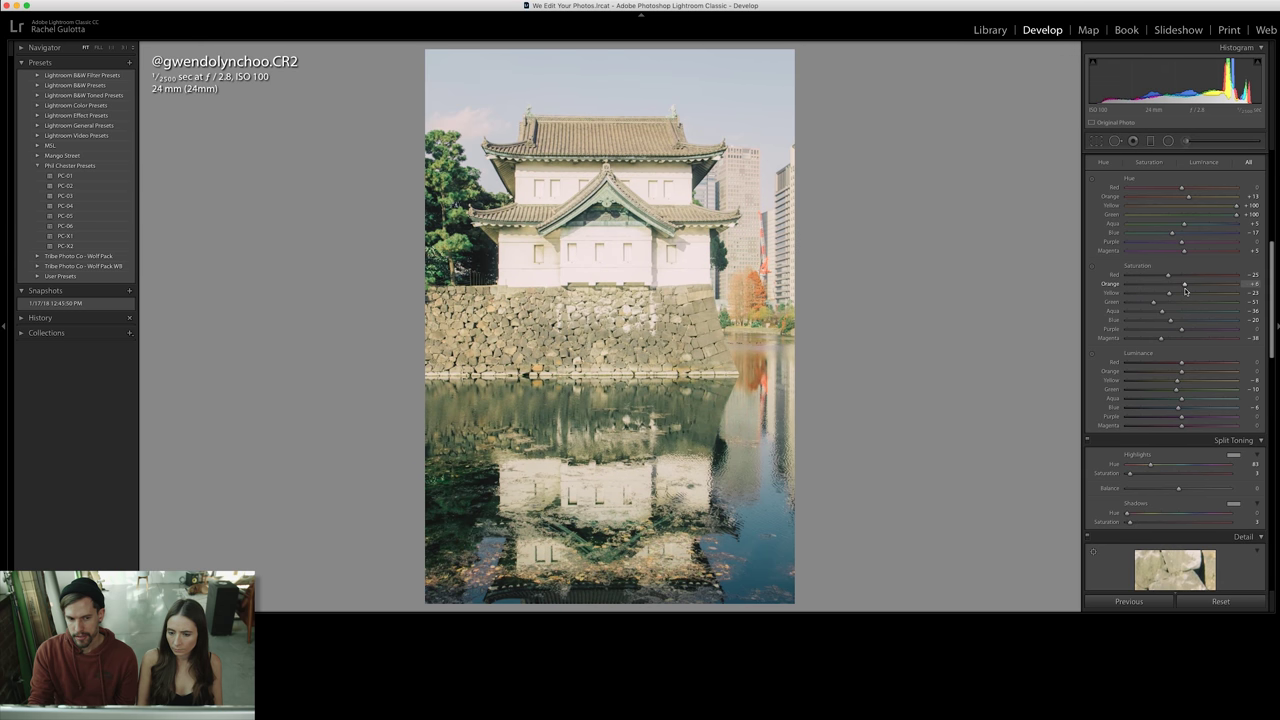
key("super+z")
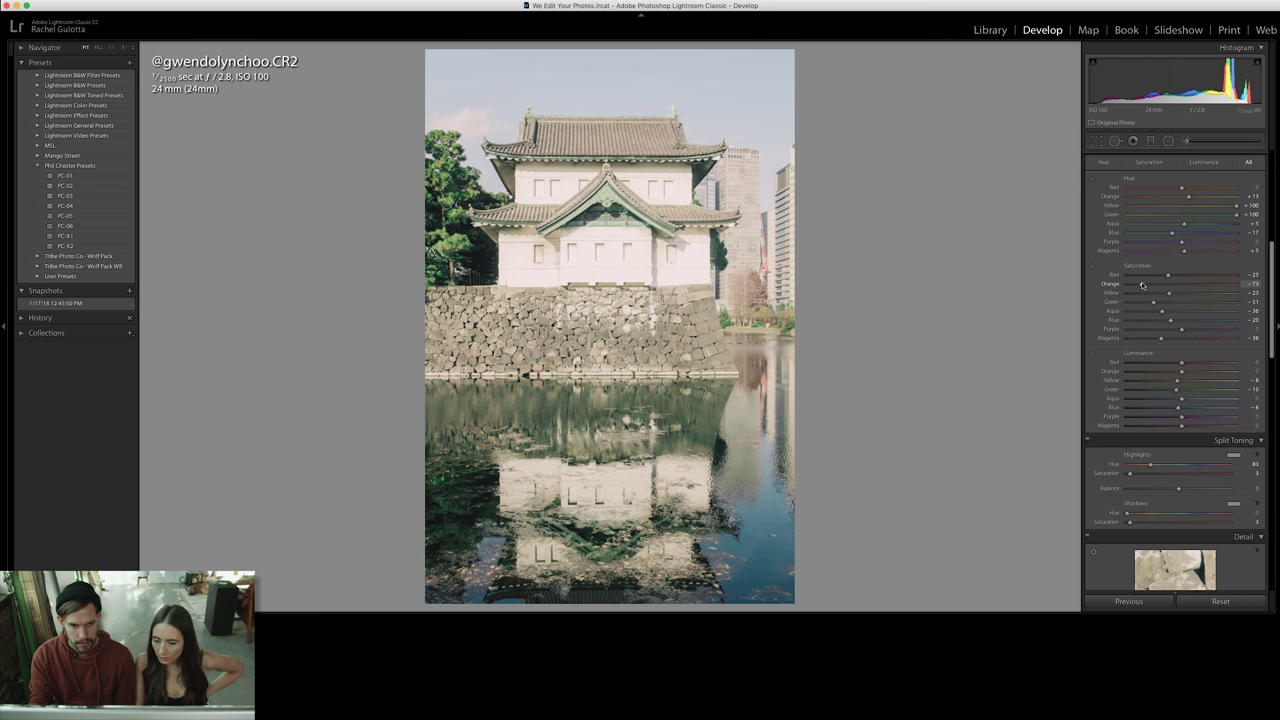
left_click_drag(1141, 284, 1144, 285)
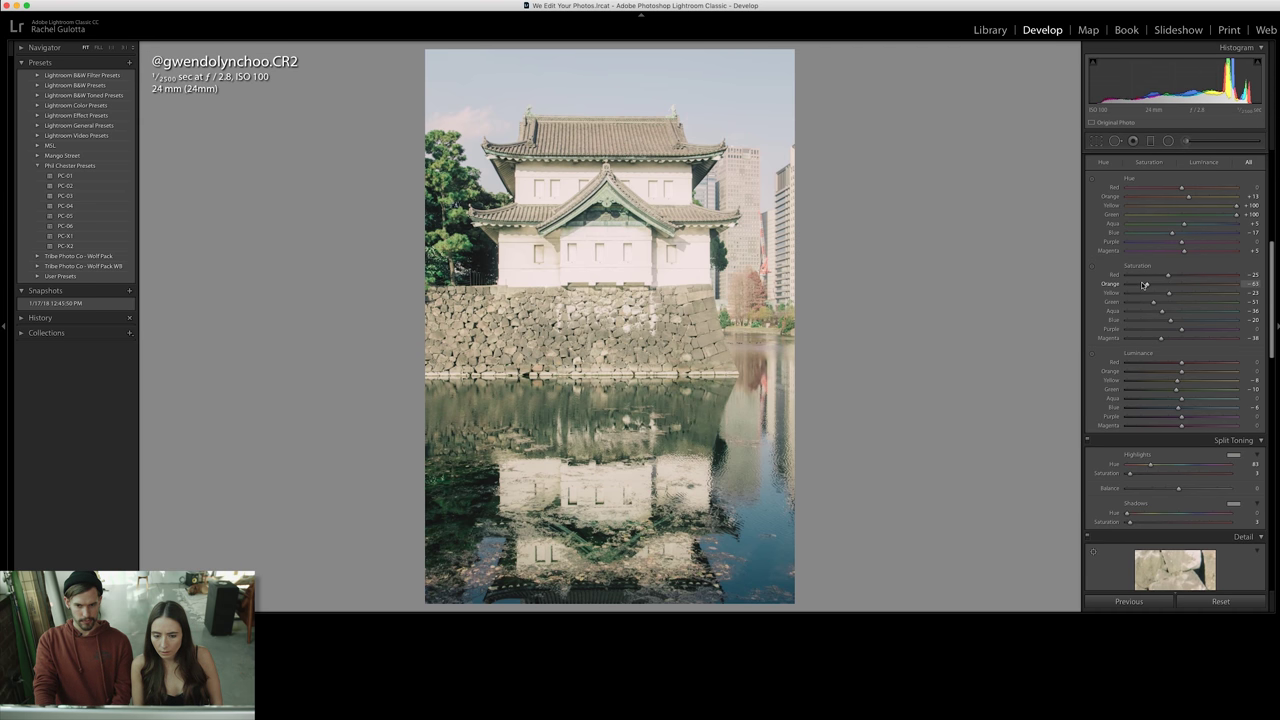
key("Up")
key("Up")
key("Up")
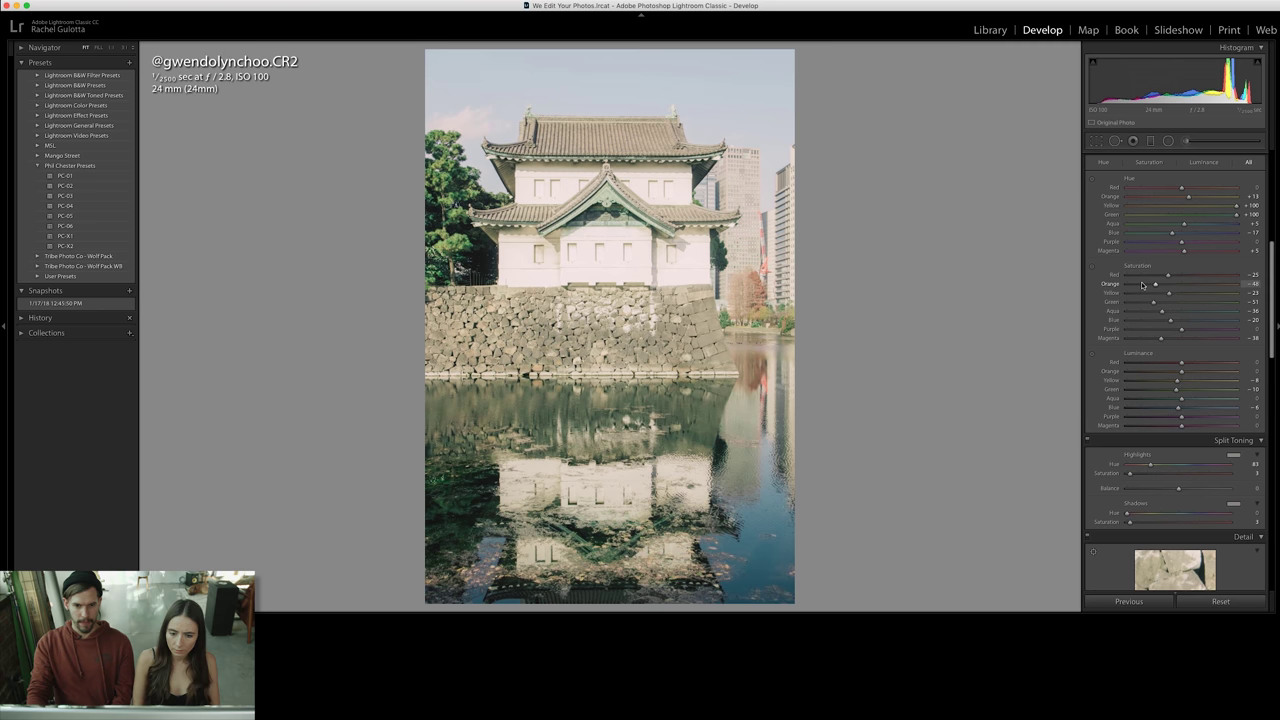
scroll(1250, 287, "down", 1)
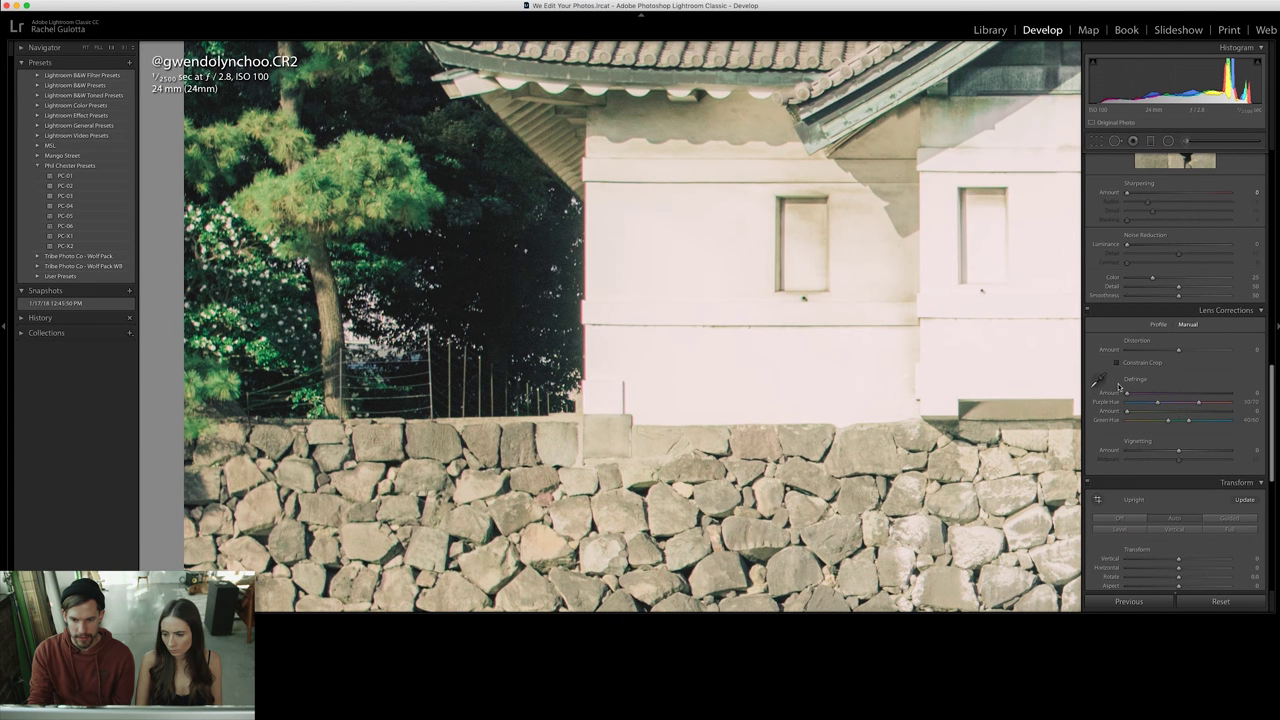
Sample the wall-edge fringe with the Defringe eyedropper and adjust the purple hue range.
left_click(1100, 373)
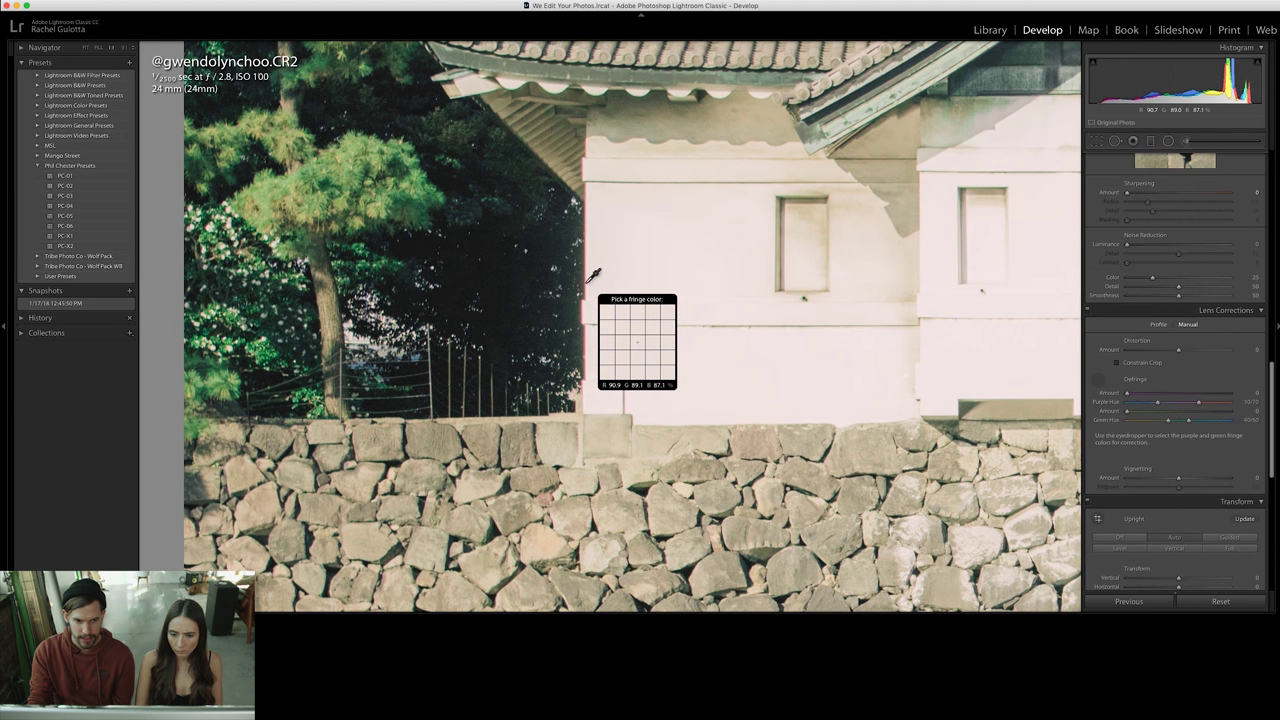
left_click(589, 280)
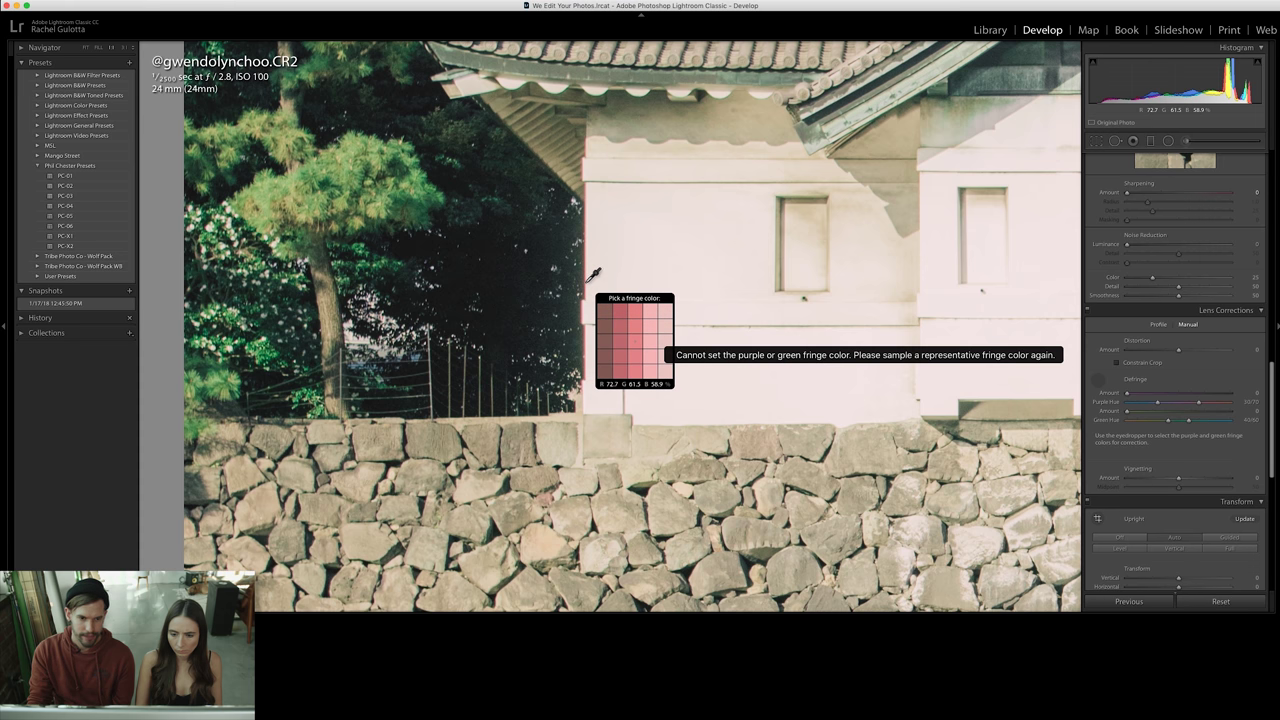
left_click(590, 282)
left_click(1099, 382)
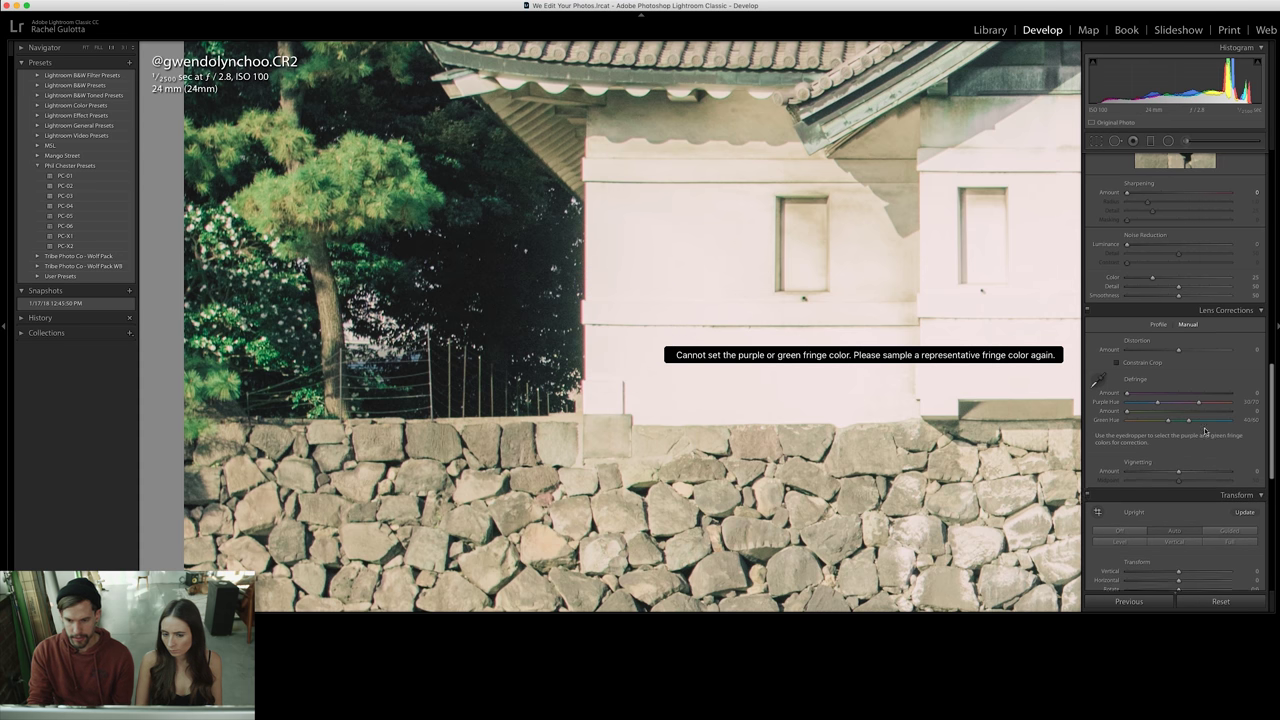
left_click_drag(1195, 402, 1211, 405)
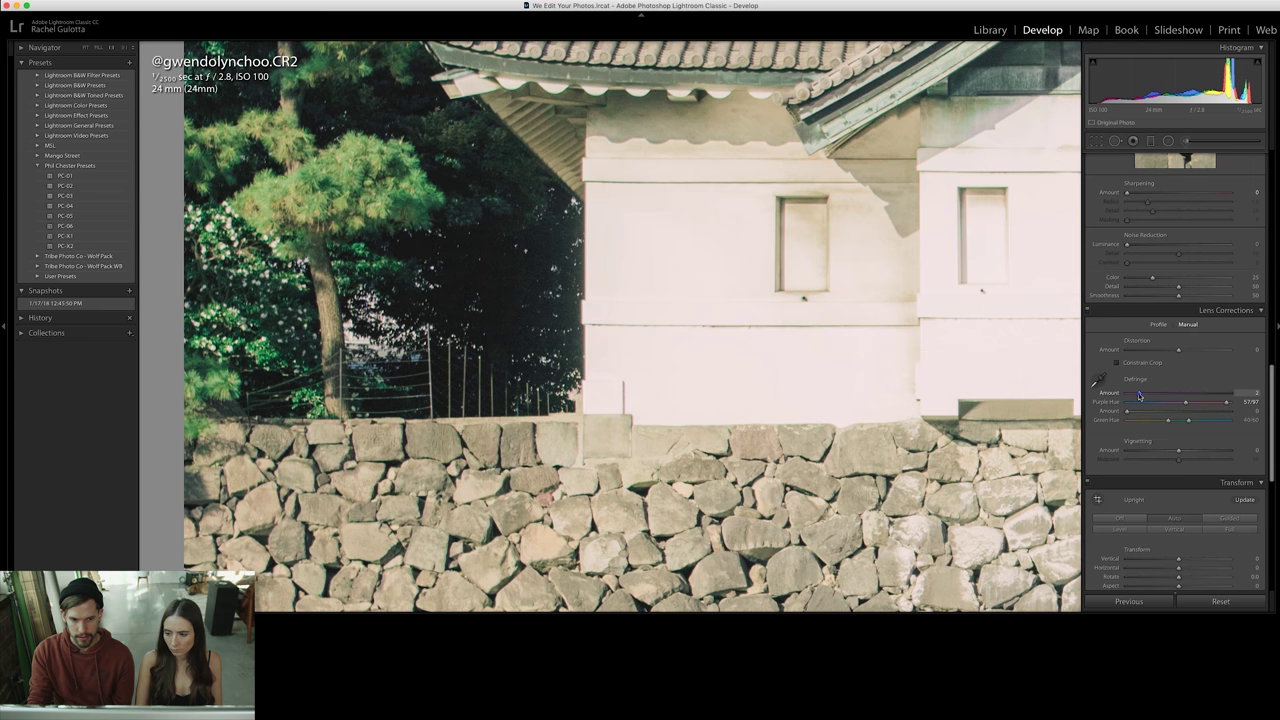
key("z")
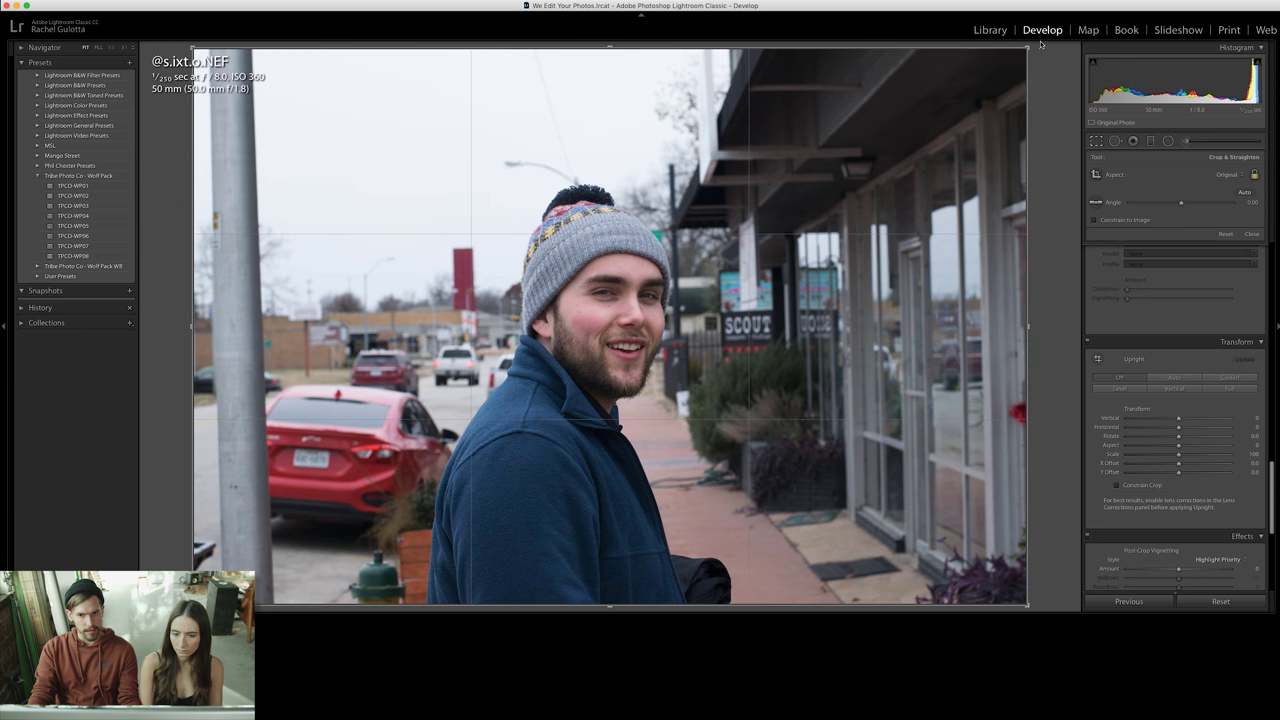
Close the crop overlay and apply Upright Auto perspective correction to the street portrait.
key("r")
left_click(1176, 287)
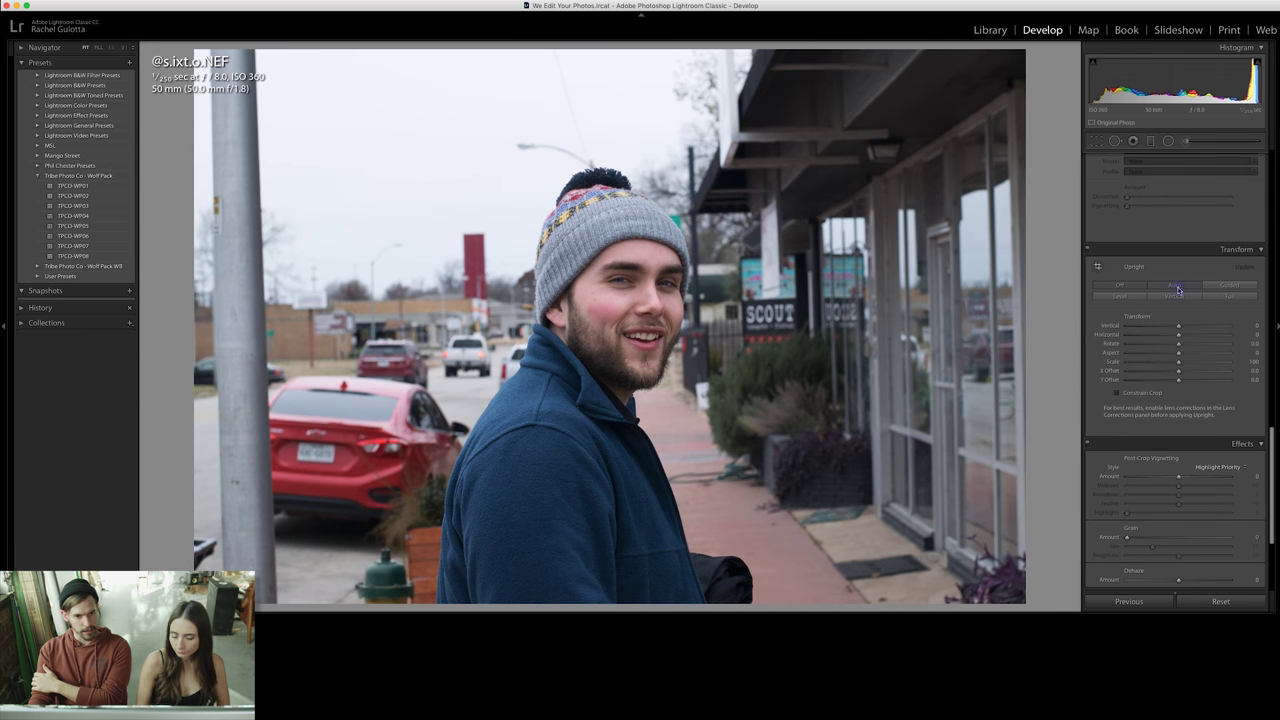
left_click(1172, 288)
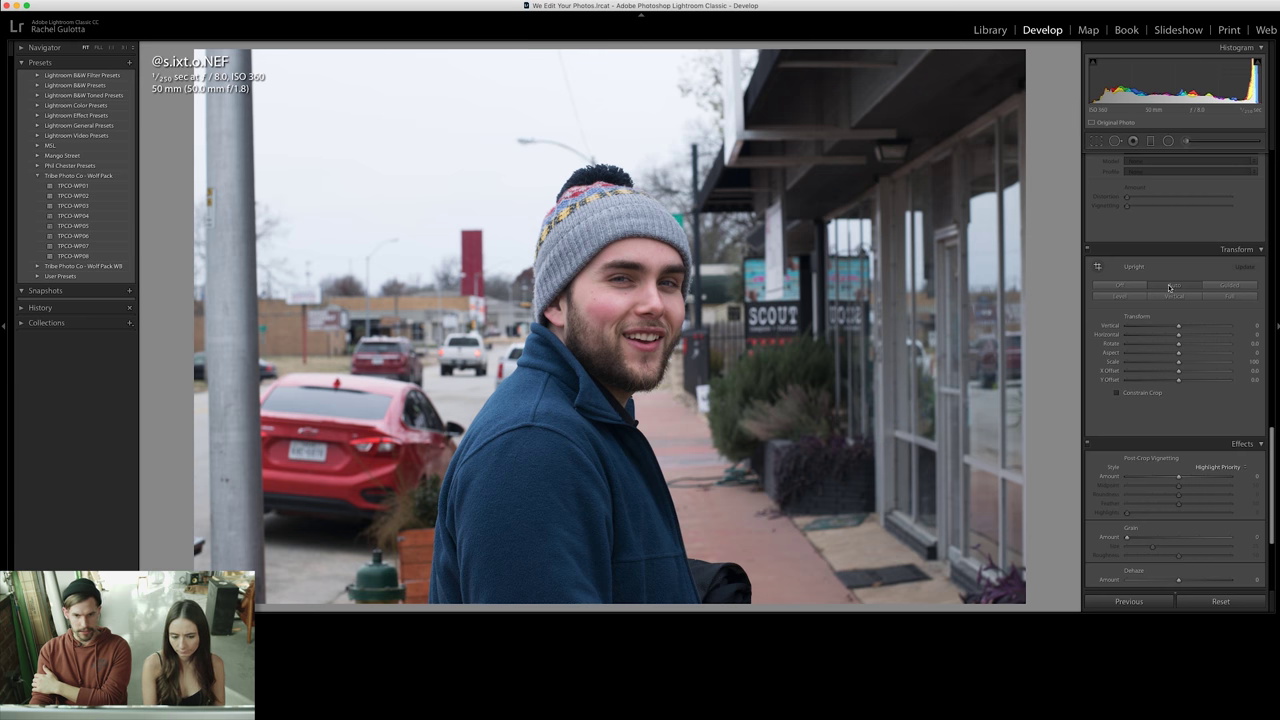
scroll(1168, 288, "up", 10)
Inspect the hat's pom-pom at 1:1, return to fit view, and add a tone-curve midpoint.
left_click(570, 163)
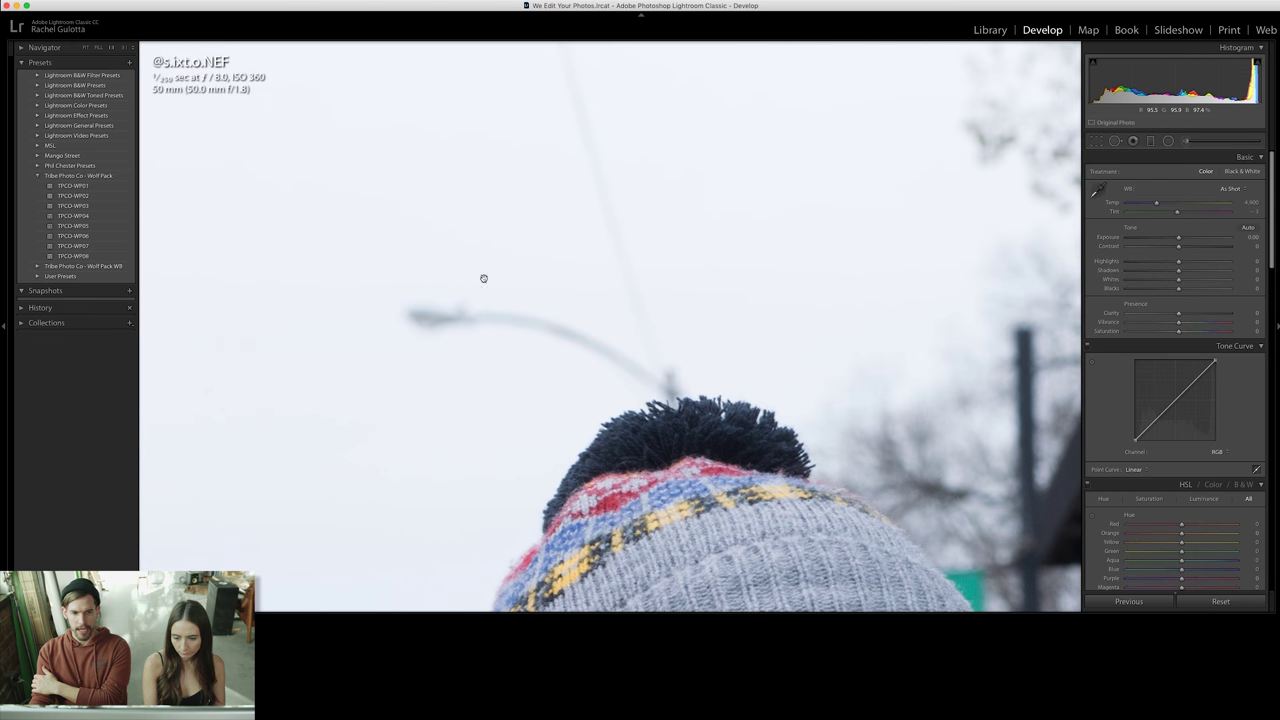
left_click(651, 392)
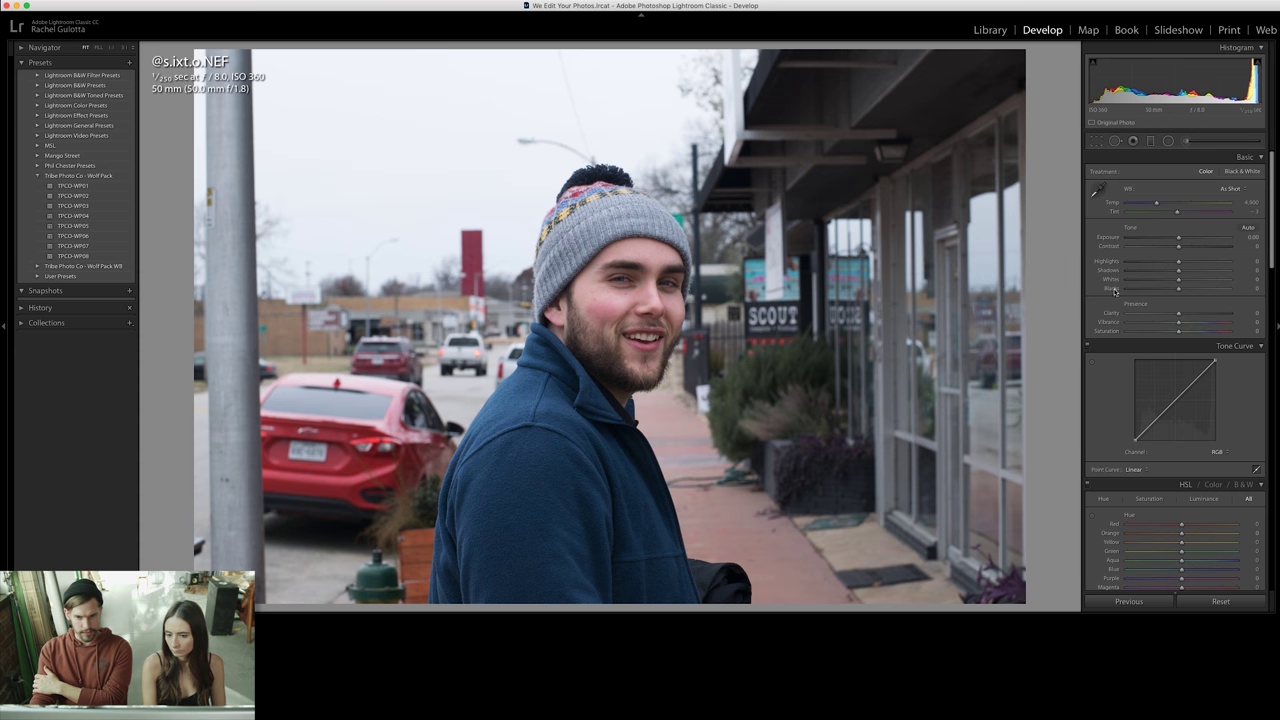
left_click(1174, 401)
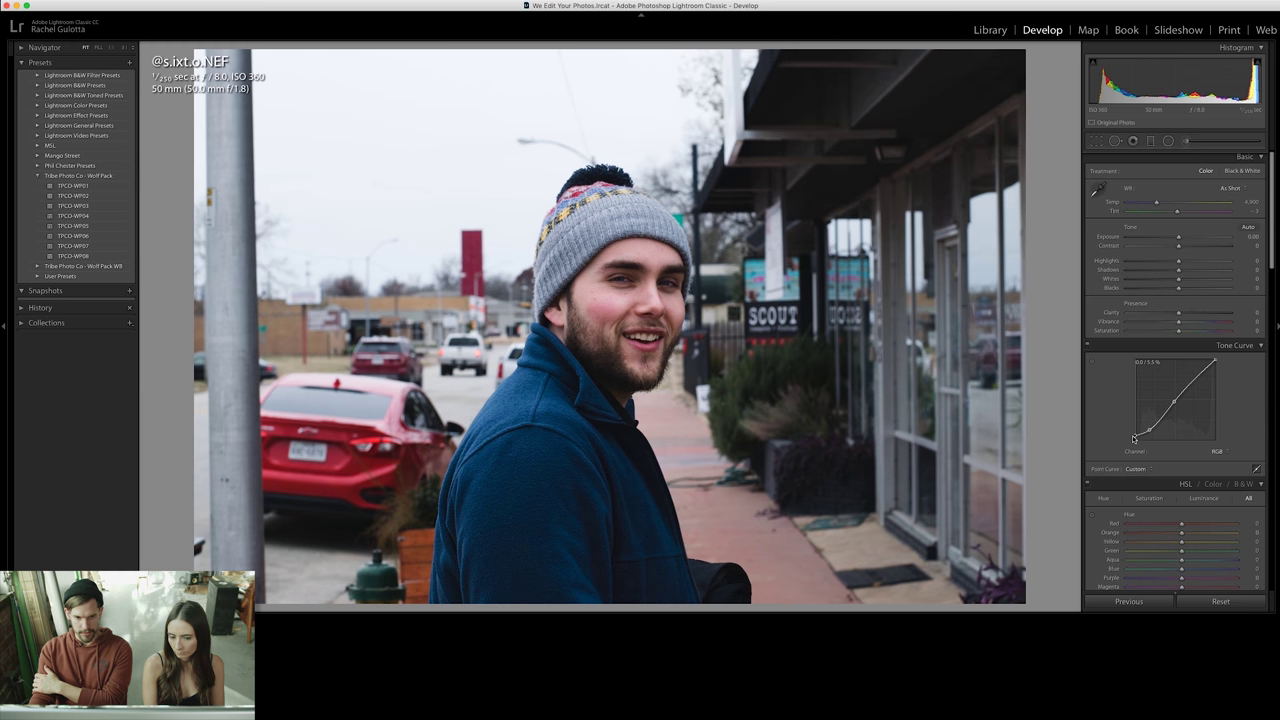
Build a faded point curve with a raised black point and set Contrast to -43.
left_click_drag(1134, 438, 1162, 420)
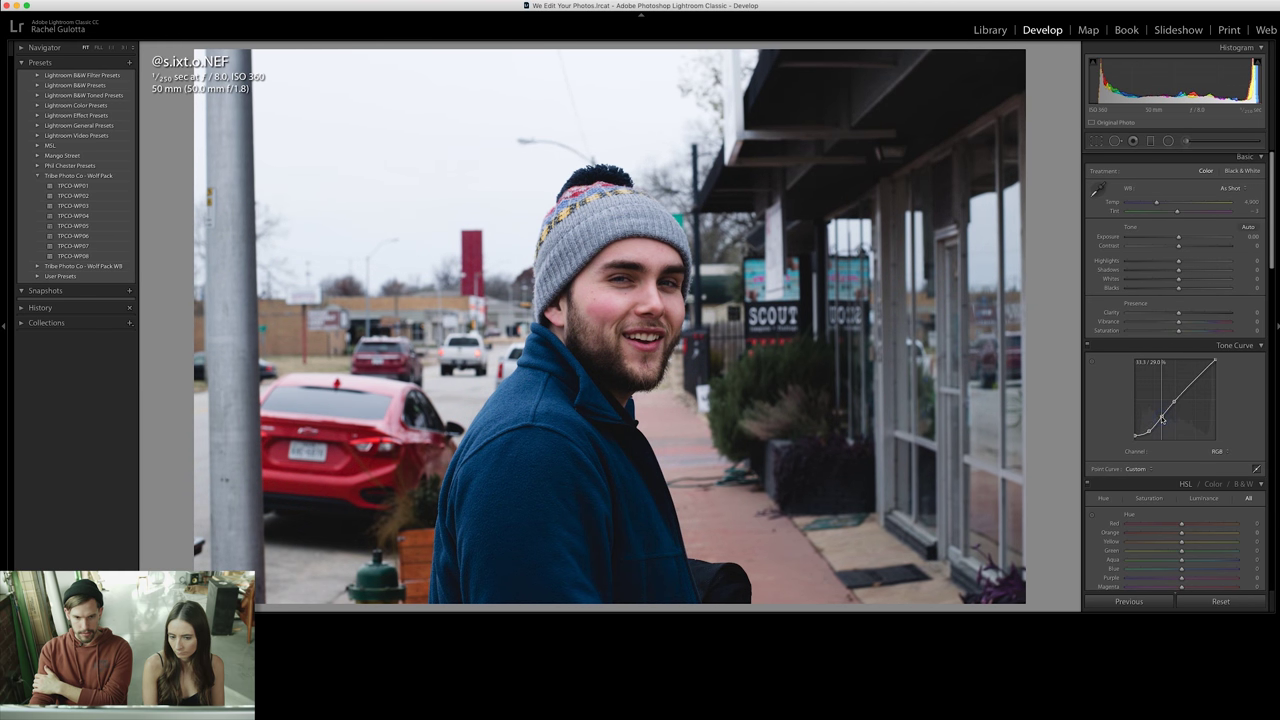
left_click_drag(1191, 379, 1216, 370)
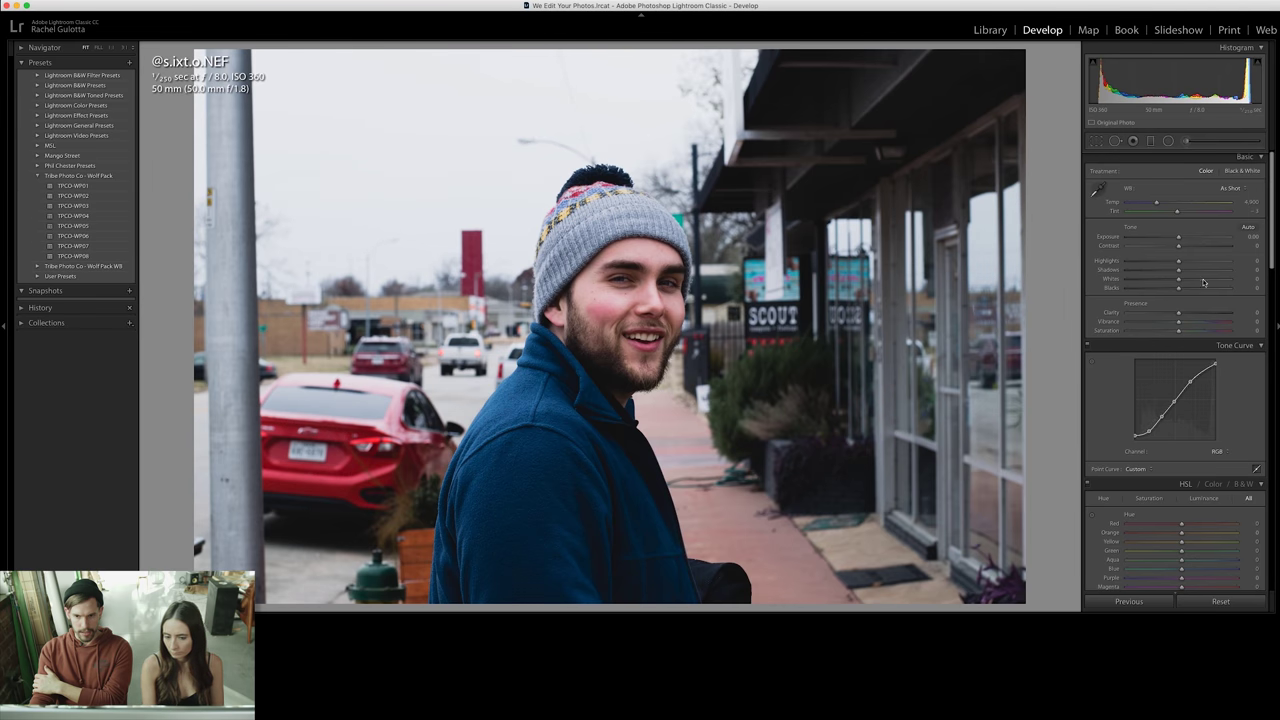
left_click_drag(1164, 247, 1153, 290)
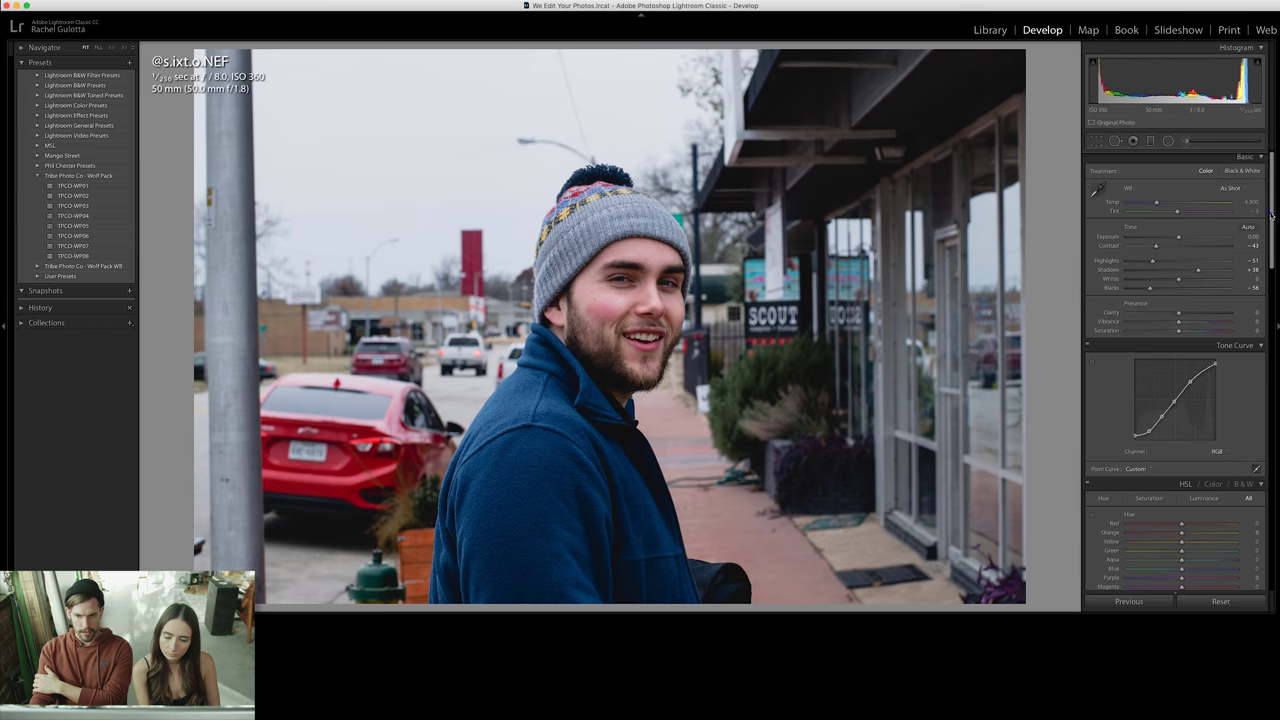
Shift the calibration colours, lower blue, yellow and orange saturation, and raise Temp to 5,300.
scroll(1175, 400, "down", 5)
left_click_drag(1178, 578, 1182, 503)
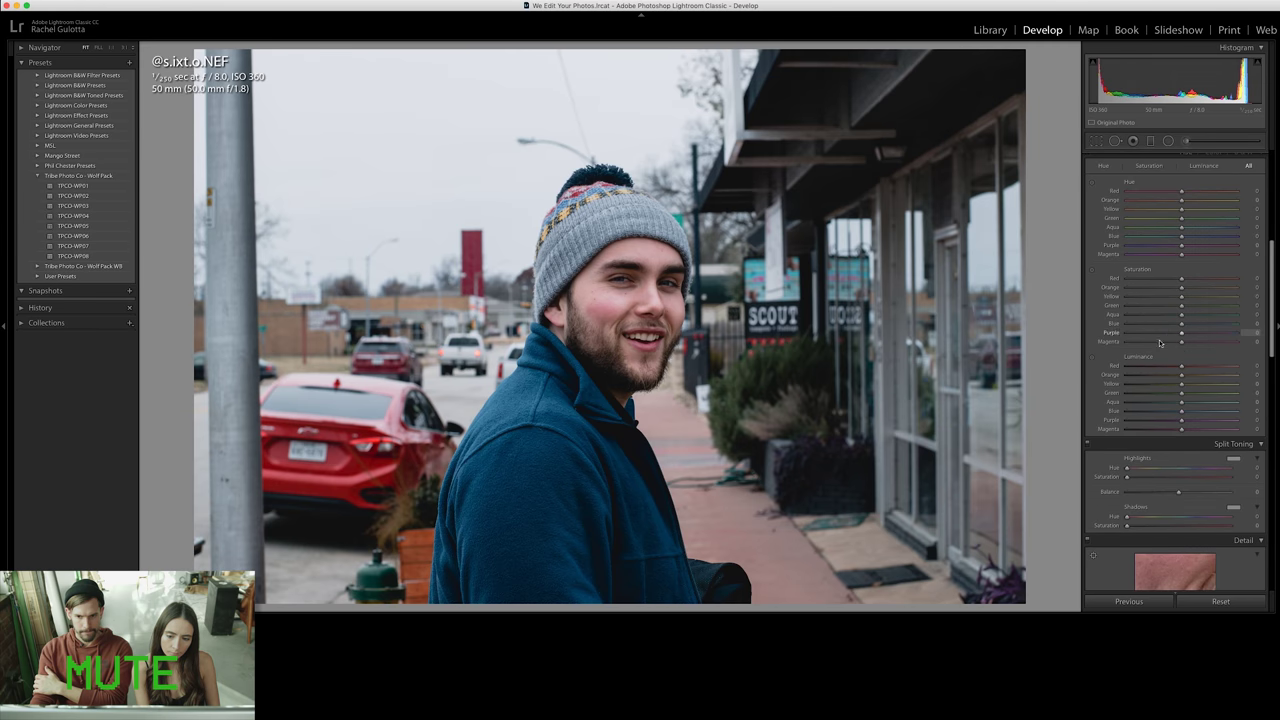
left_click_drag(1181, 323, 1175, 287)
mouse_move(1181, 278)
left_mouse_down()
mouse_move(1165, 281)
mouse_move(1174, 297)
mouse_move(1181, 279)
left_mouse_up()
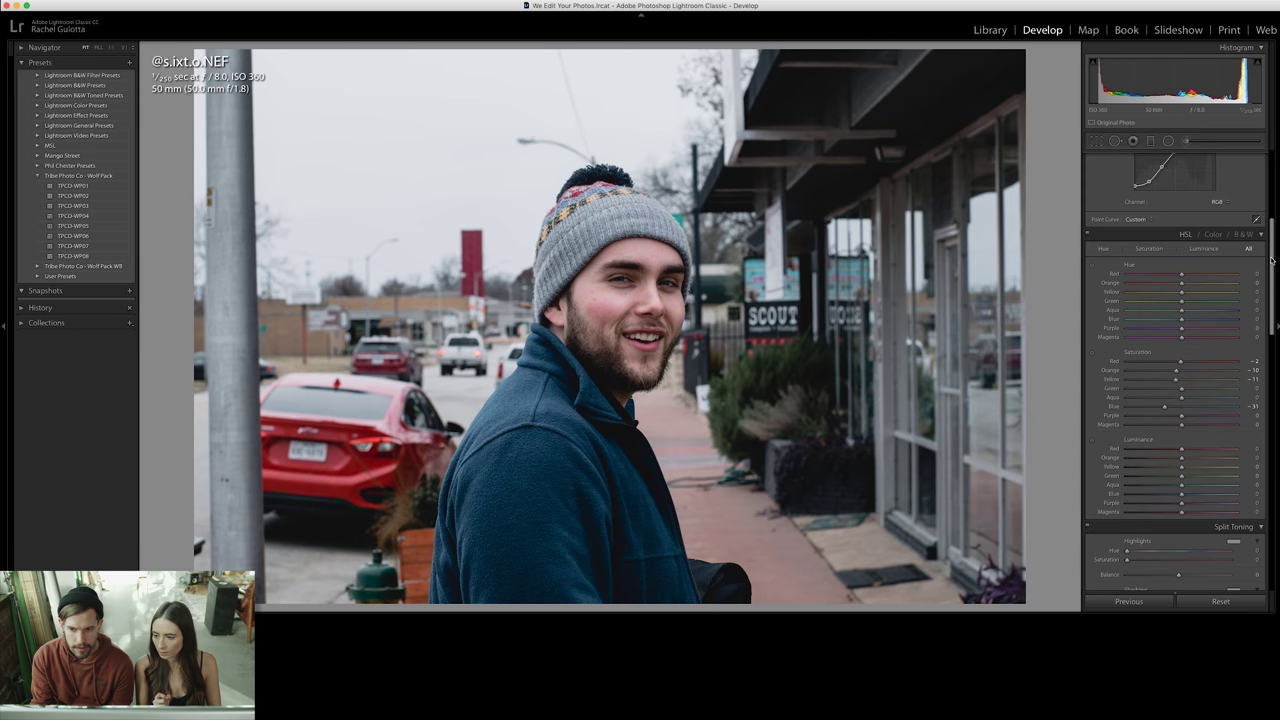
left_click_drag(1272, 260, 1272, 190)
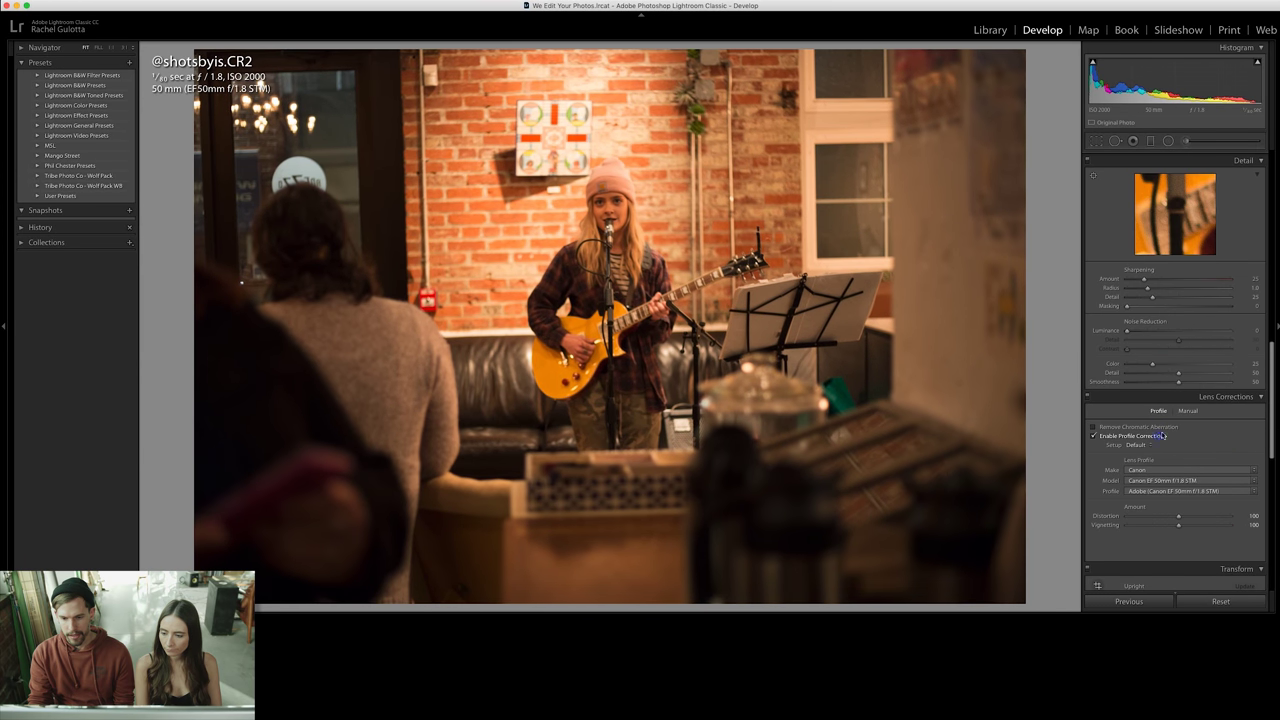
Set lens Vignetting to 53, apply Upright Auto, and cool the white balance.
scroll(1268, 370, "down", 5)
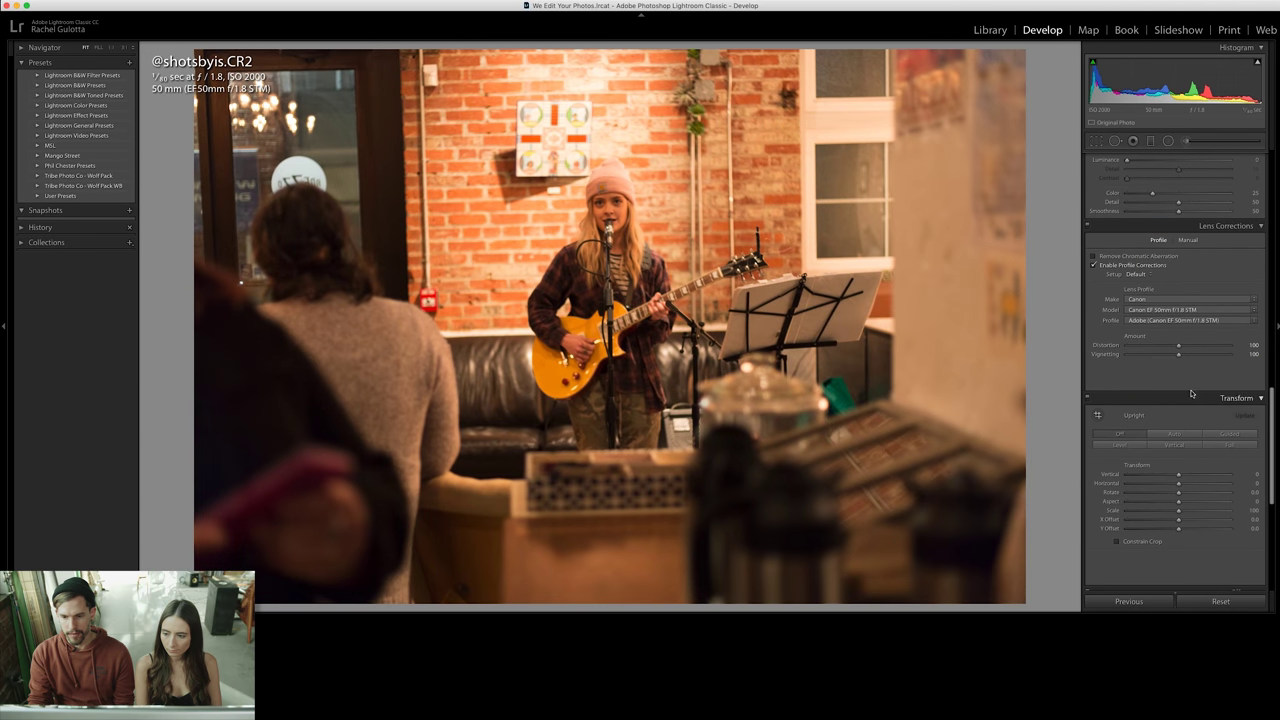
left_click(1152, 354)
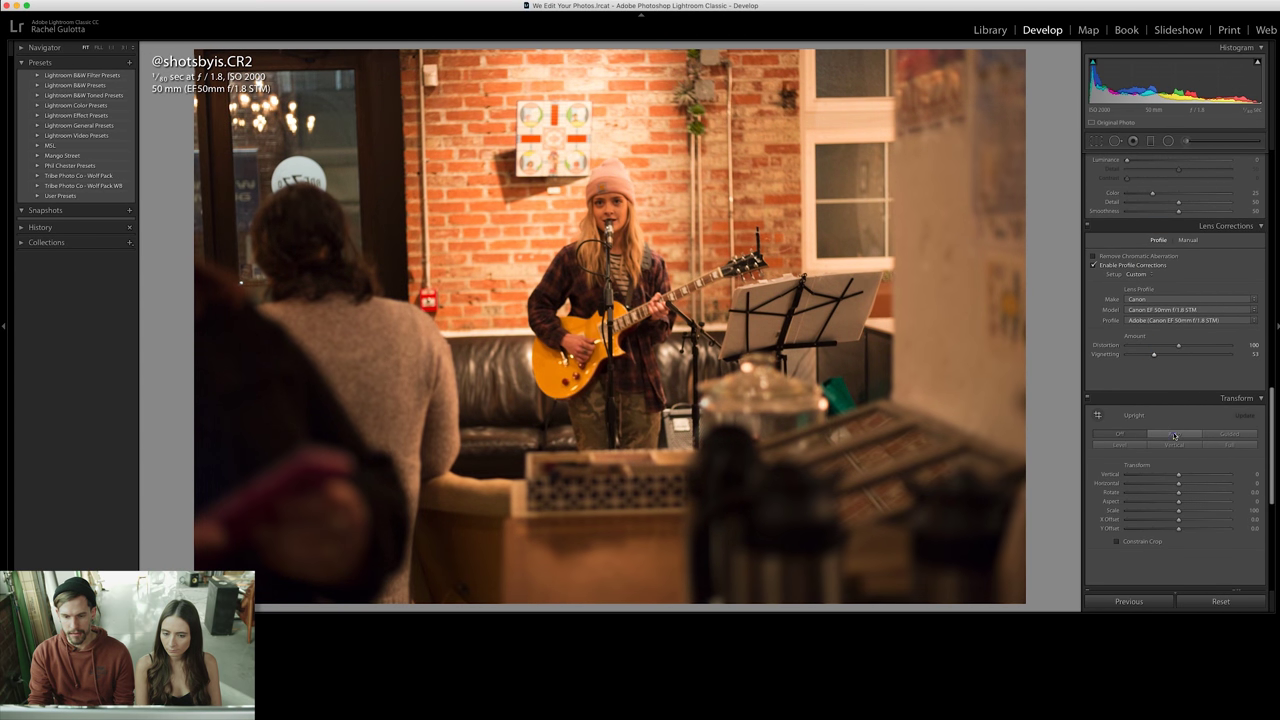
left_click(1174, 434)
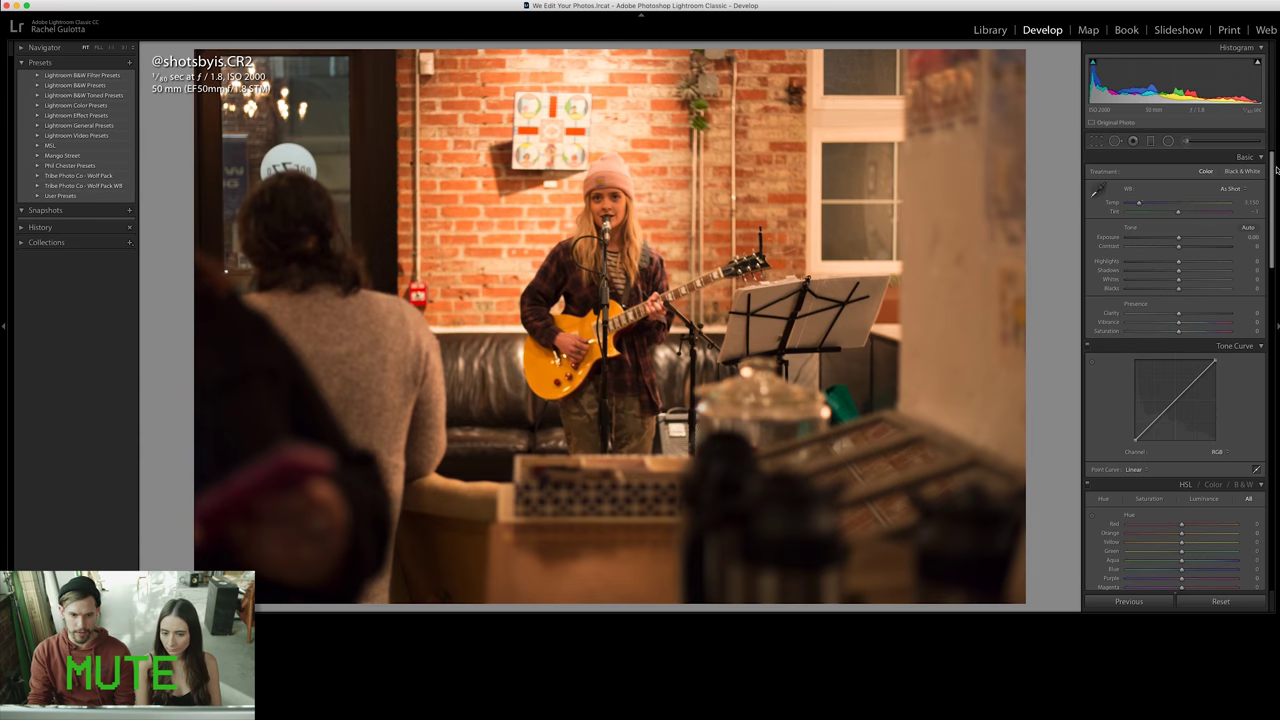
left_click_drag(1140, 204, 1136, 204)
key("z")
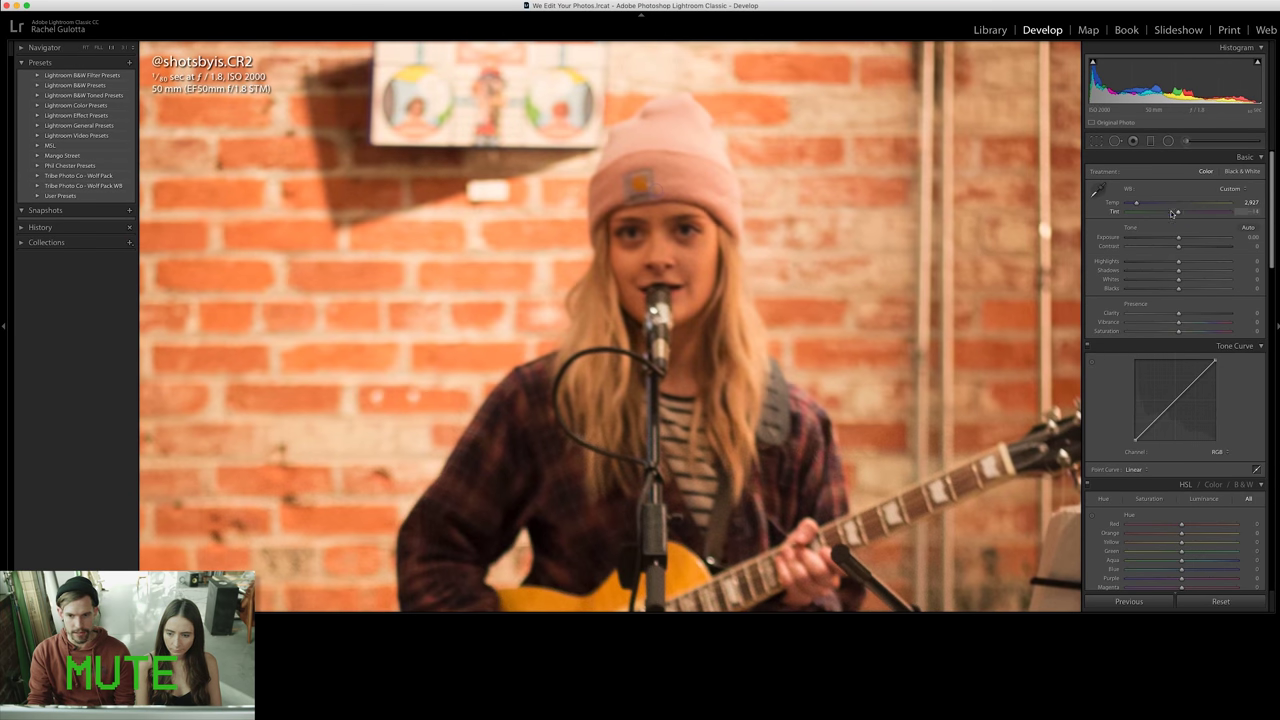
left_click(966, 230)
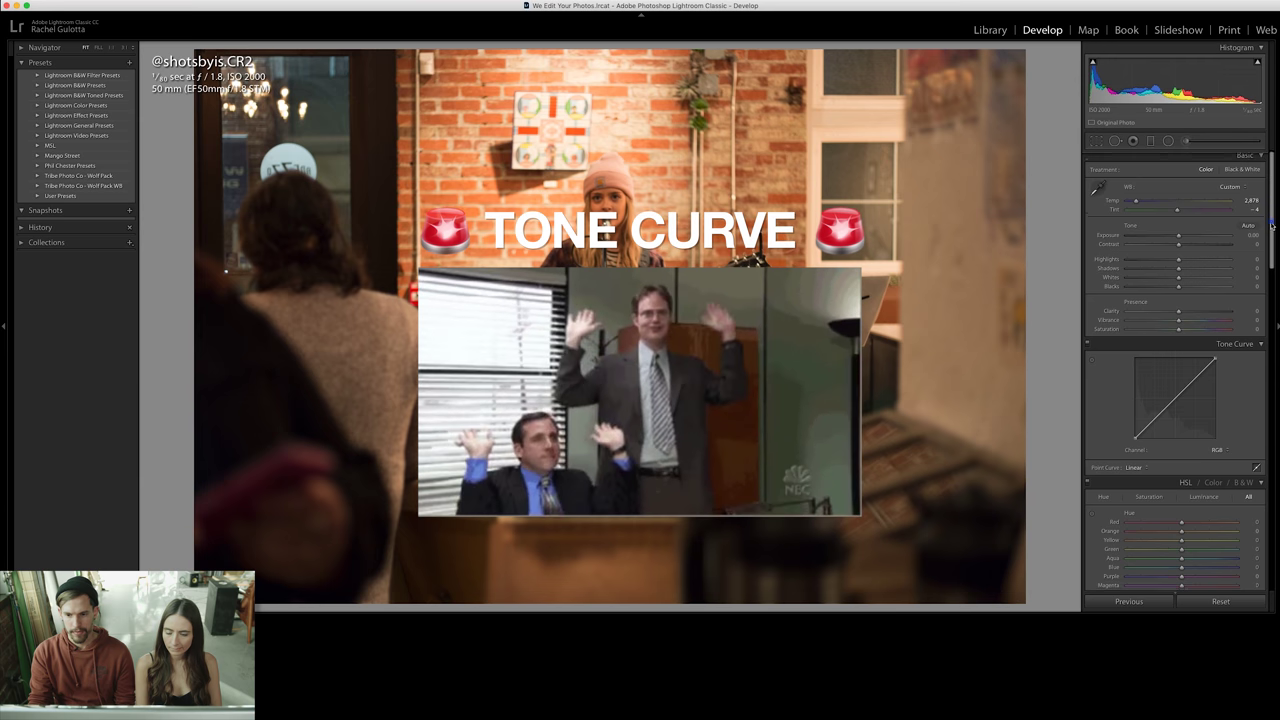
Fade the blacks with a custom tone curve and set Highlights to -17.
scroll(1175, 311, "down", 3)
left_click(1175, 311)
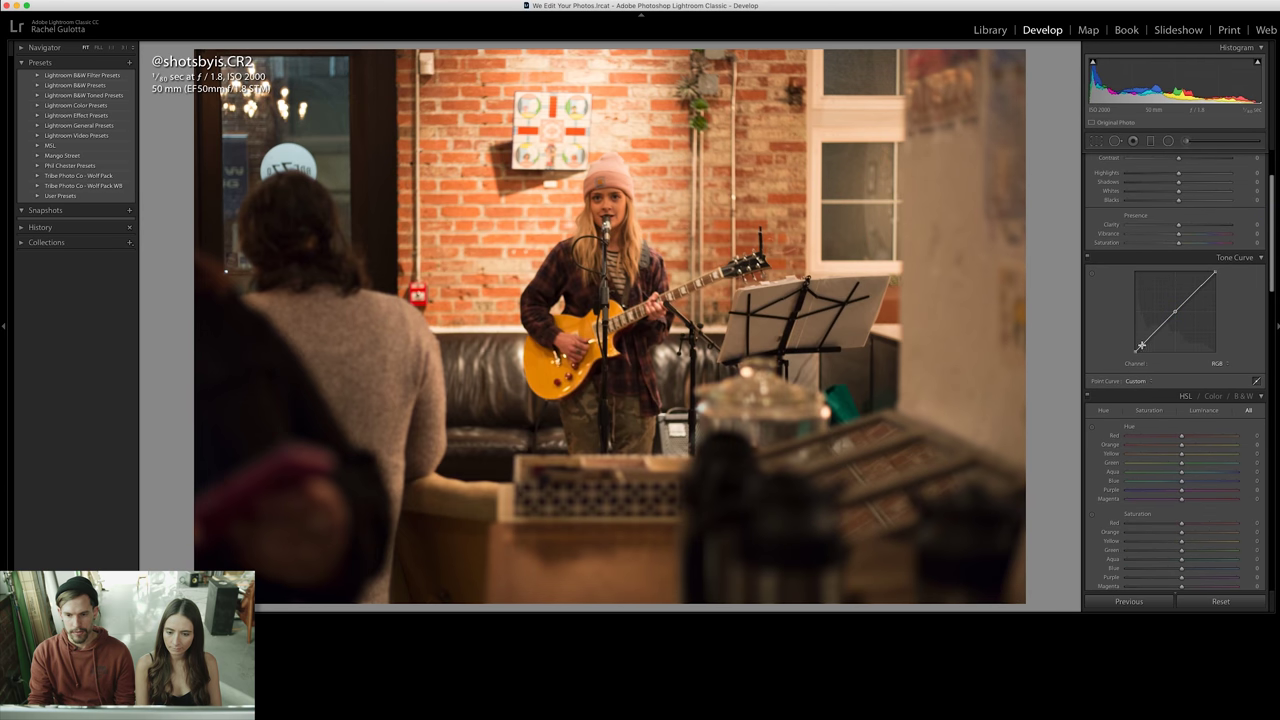
left_click_drag(1135, 350, 1146, 346)
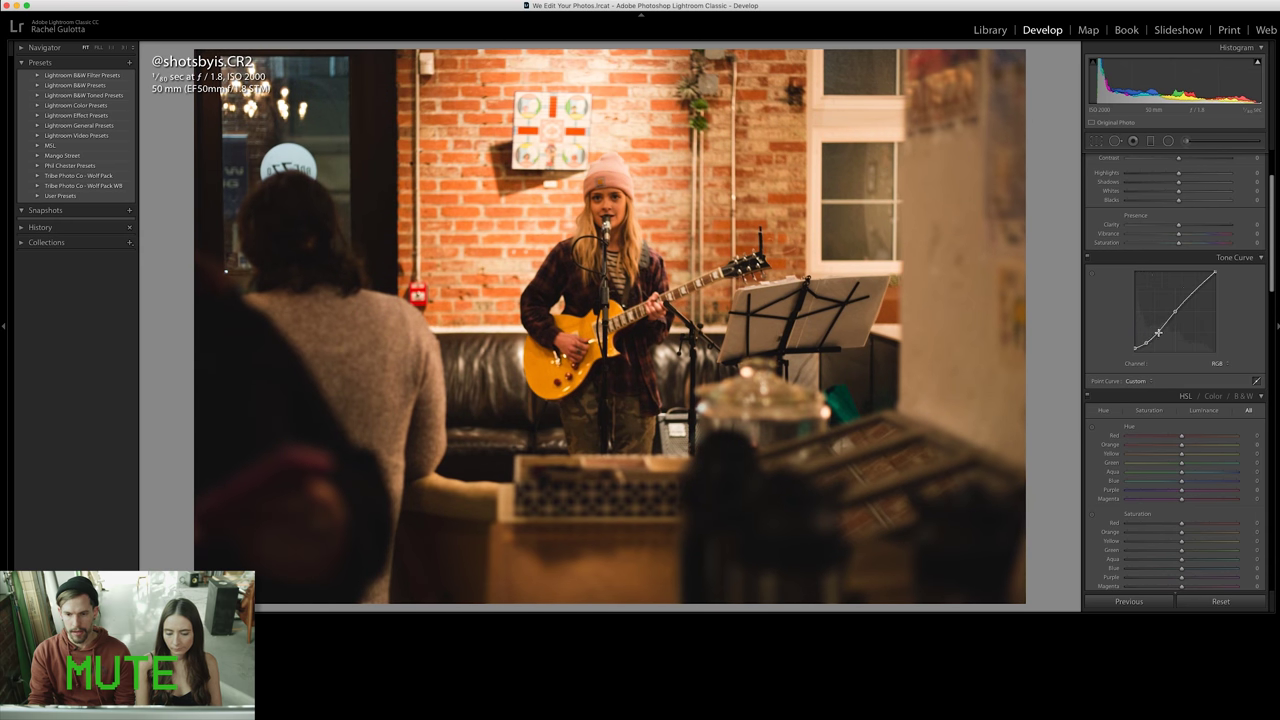
left_click(1194, 292)
scroll(1275, 173, "up", 3)
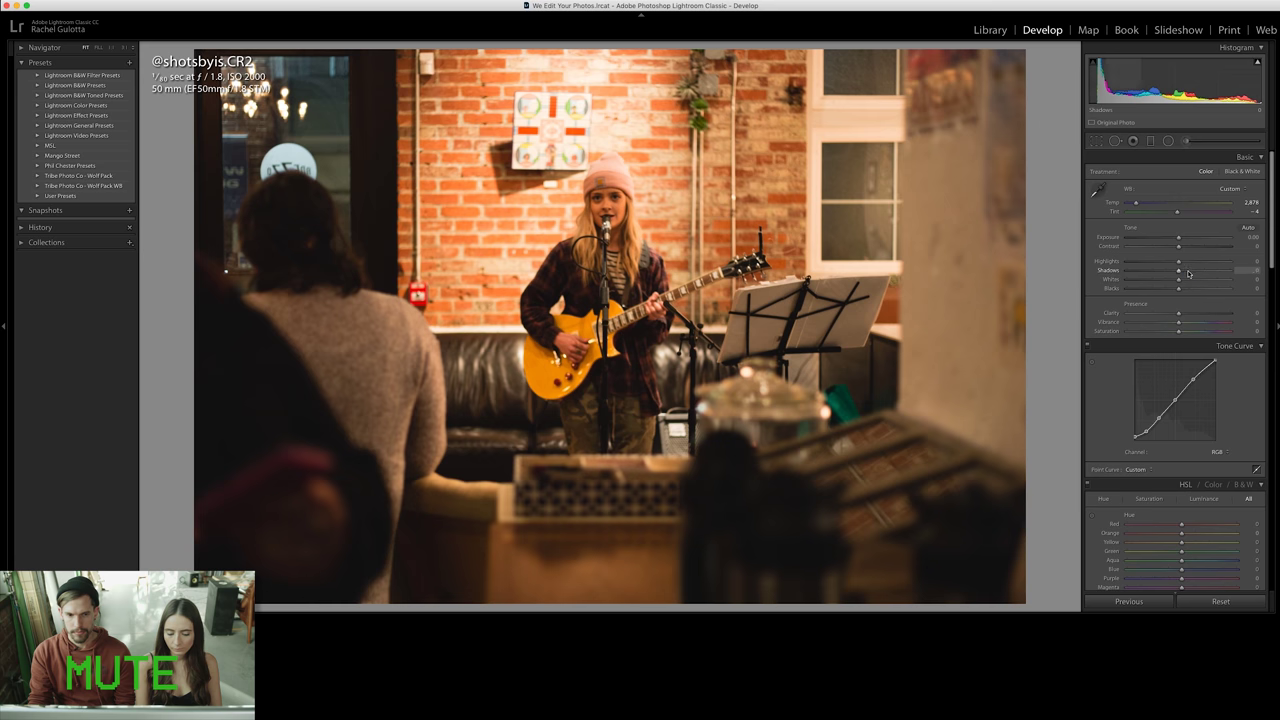
mouse_move(1178, 262)
left_mouse_down()
mouse_move(1166, 263)
mouse_move(1169, 288)
mouse_move(1159, 248)
left_mouse_up()
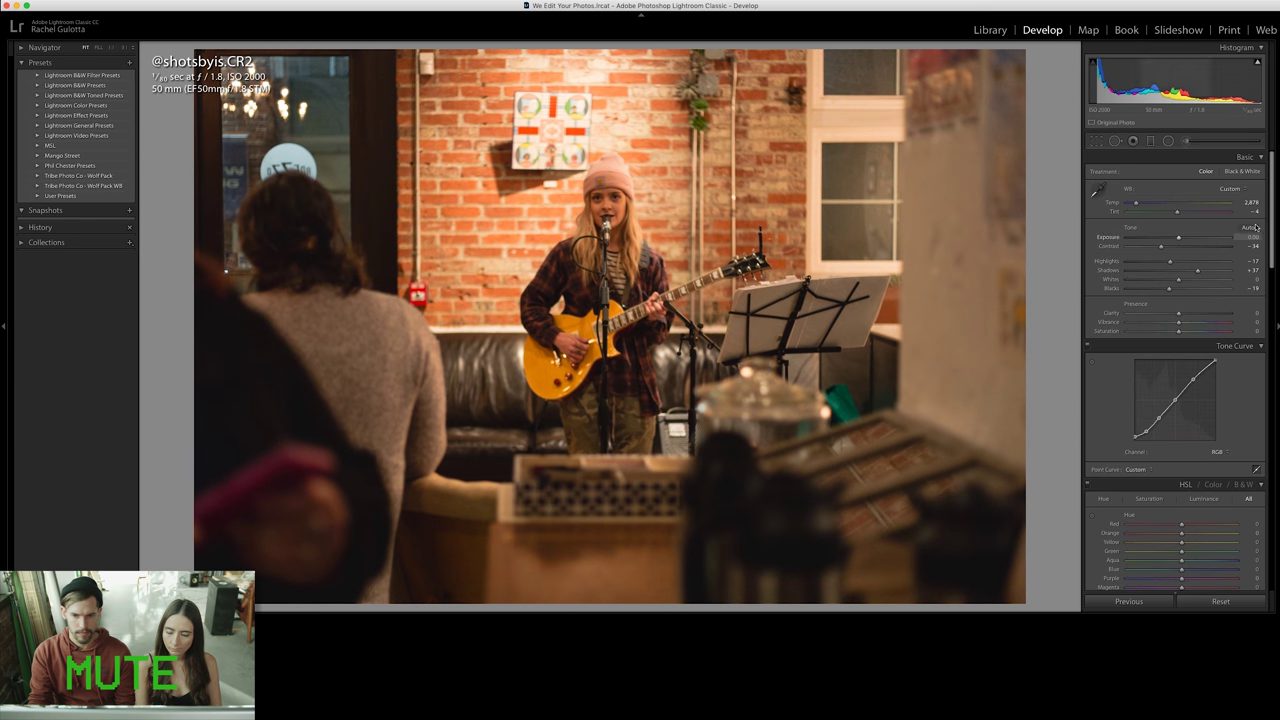
Lower Blue Primary saturation to -22 and Red Primary saturation to -15 in Camera Calibration.
scroll(1159, 248, "down", 15)
left_click(1163, 580)
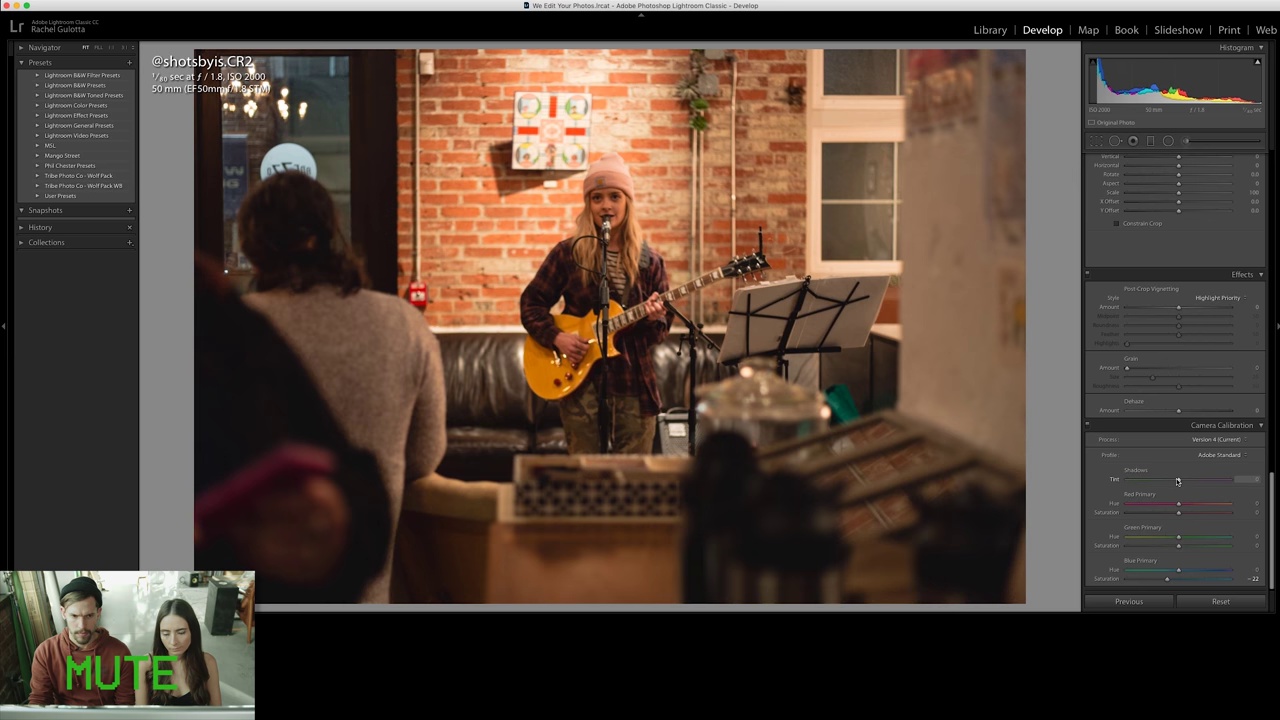
left_click_drag(1178, 513, 1171, 515)
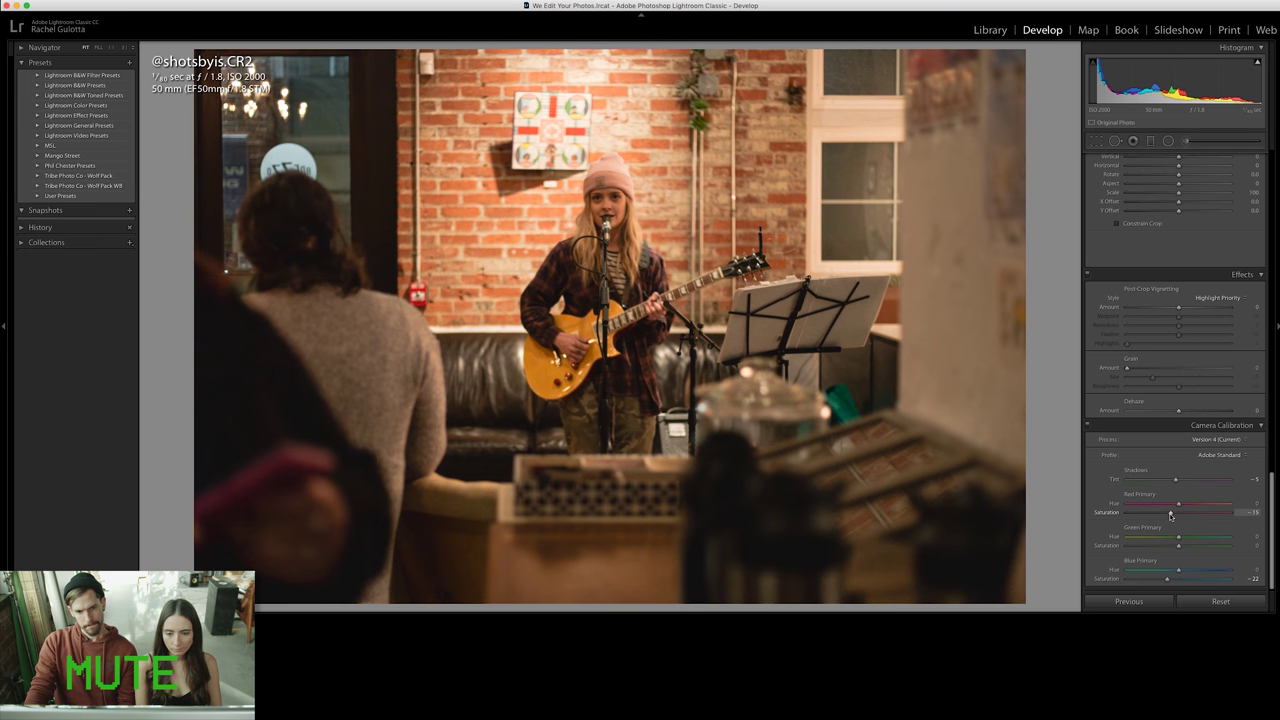
left_click(628, 197)
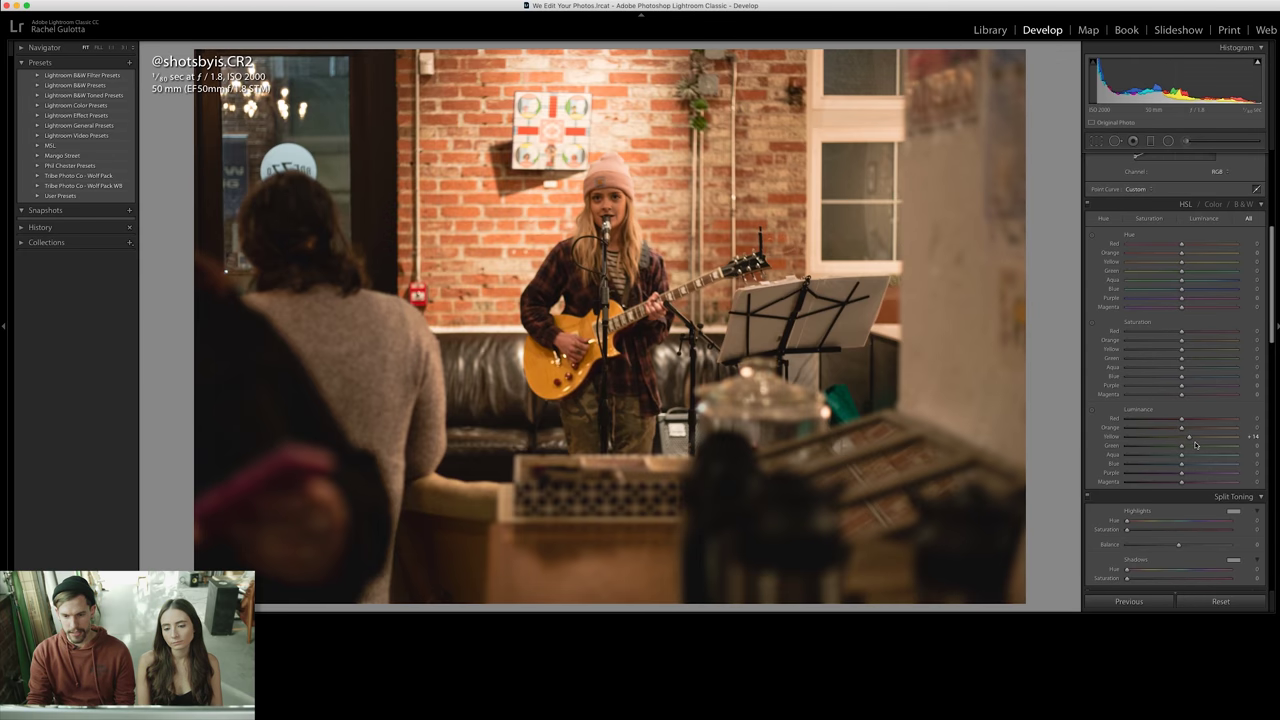
Raise orange luminance to +14, lower yellow saturation to -13, and cut blue saturation.
left_click_drag(1184, 431, 1193, 431)
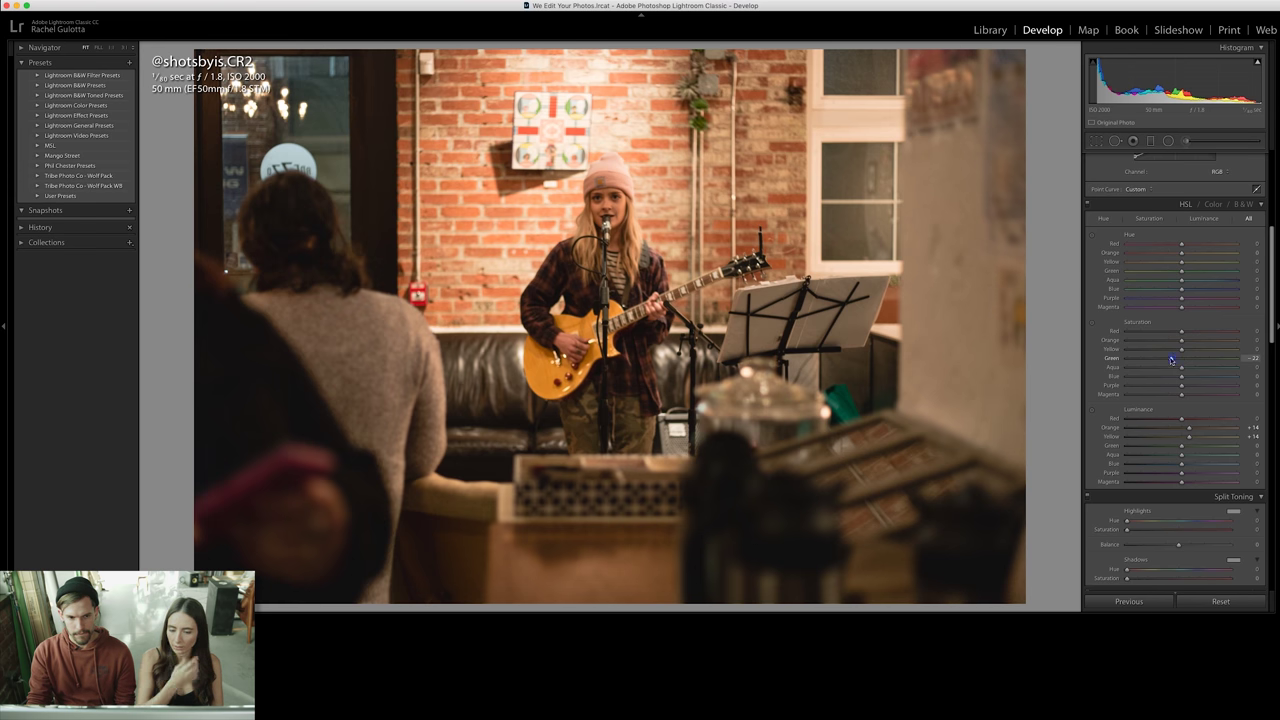
left_click_drag(1181, 349, 1174, 349)
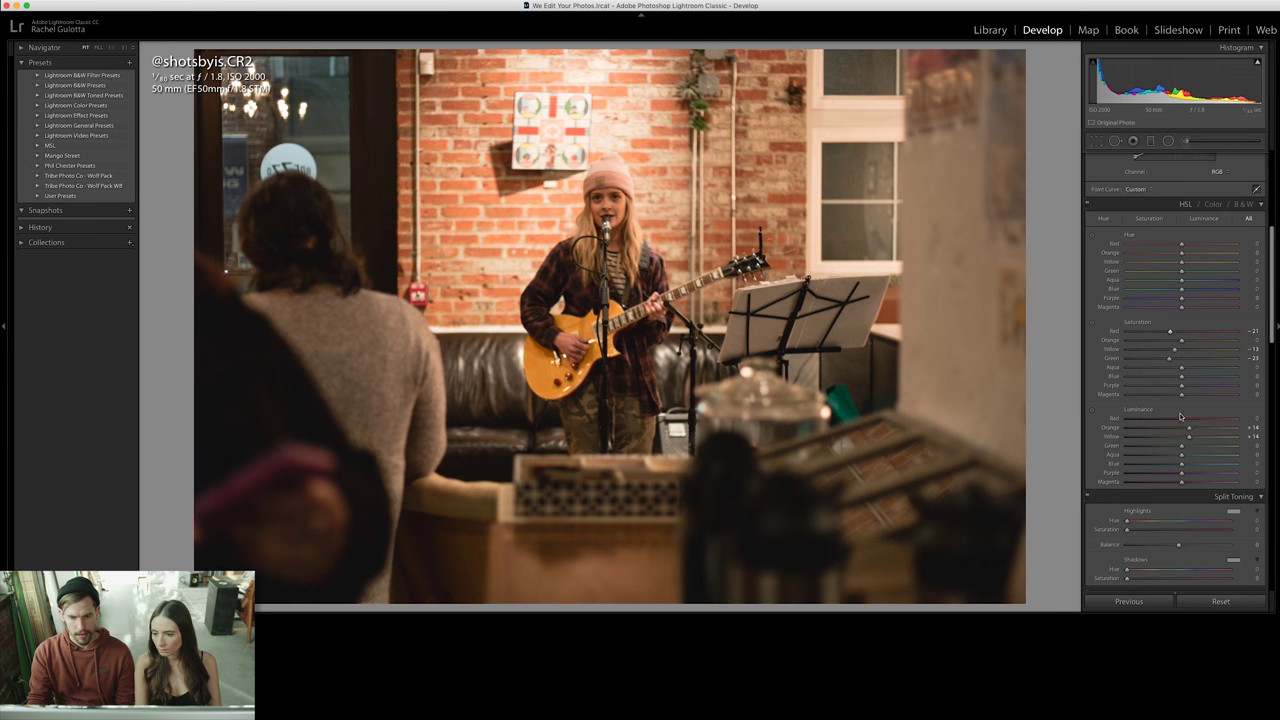
left_click_drag(1181, 375, 1151, 377)
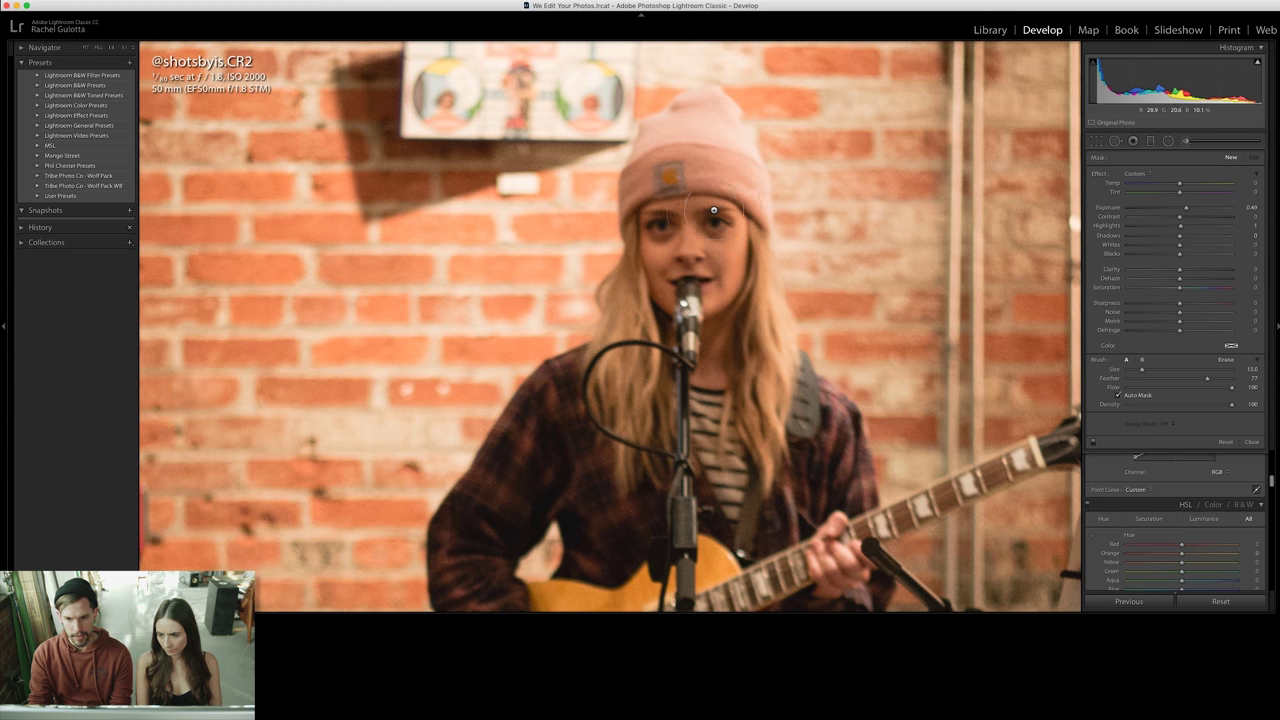
mouse_move(713, 222)
left_mouse_down()
mouse_move(670, 228)
mouse_move(657, 300)
mouse_move(693, 287)
left_mouse_up()
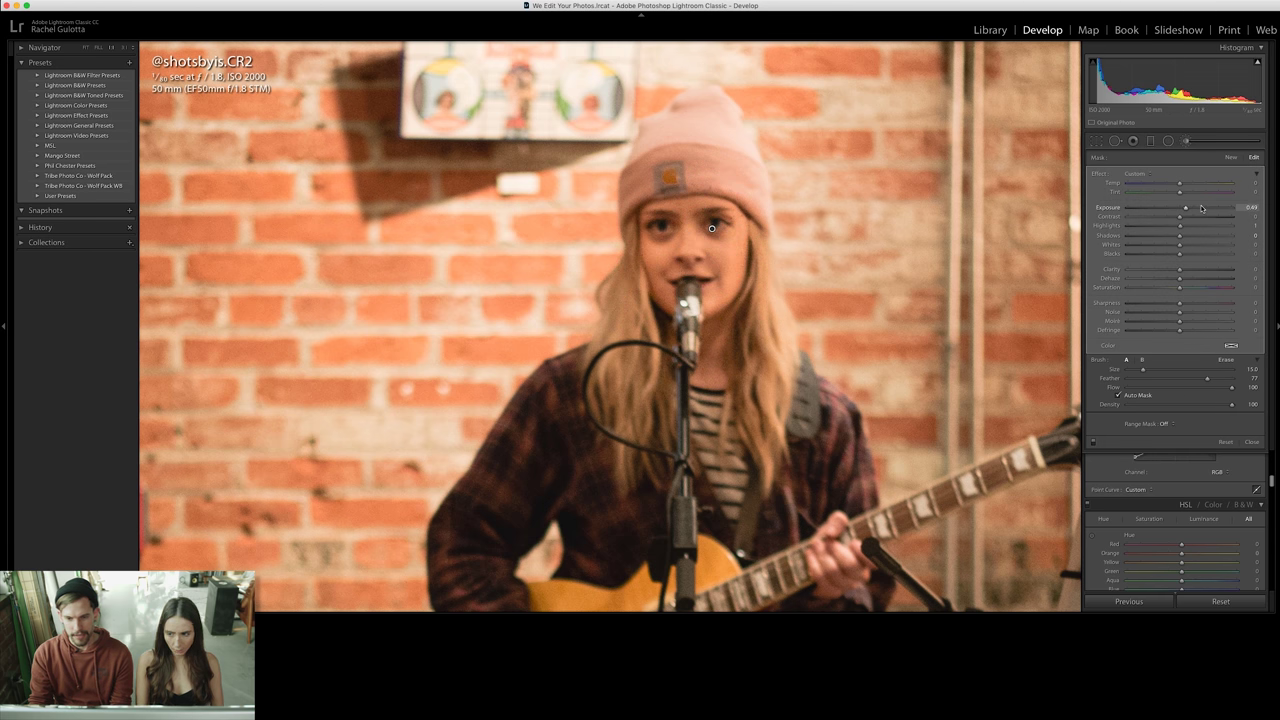
key("Down")
key("Down")
key("Down")
key("Down")
key("Down")
key("Down")
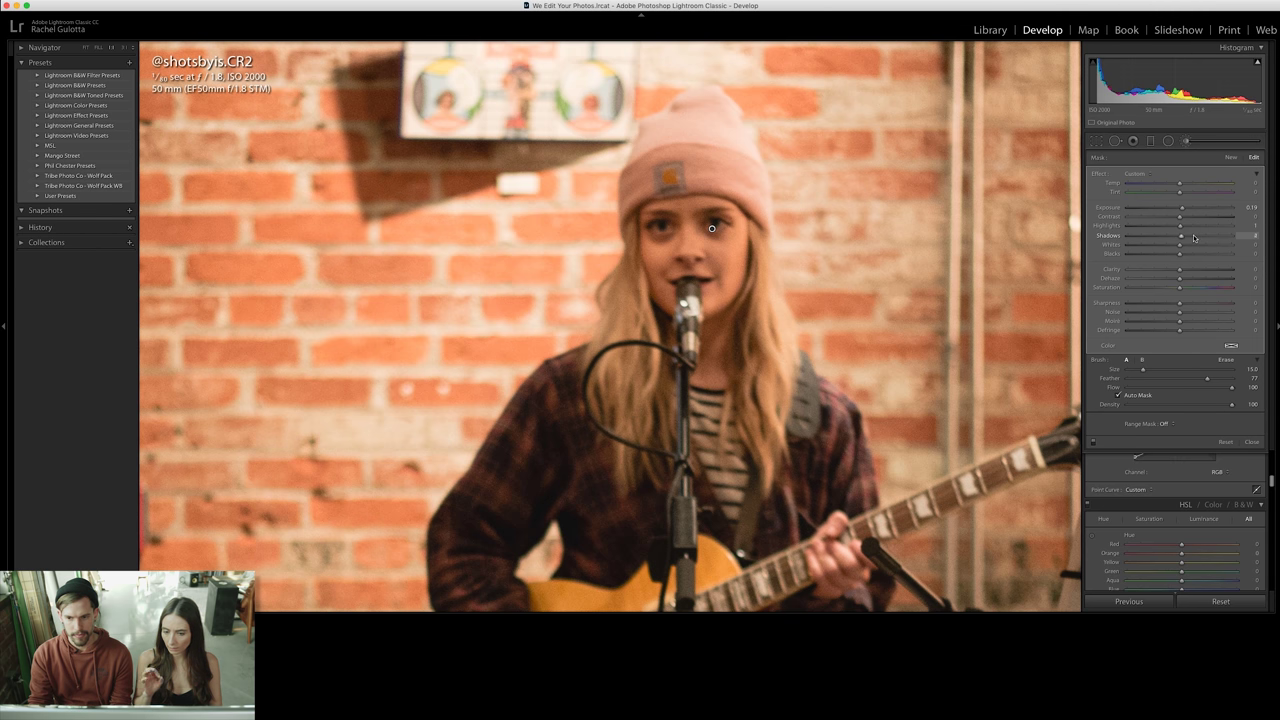
left_click(1185, 225)
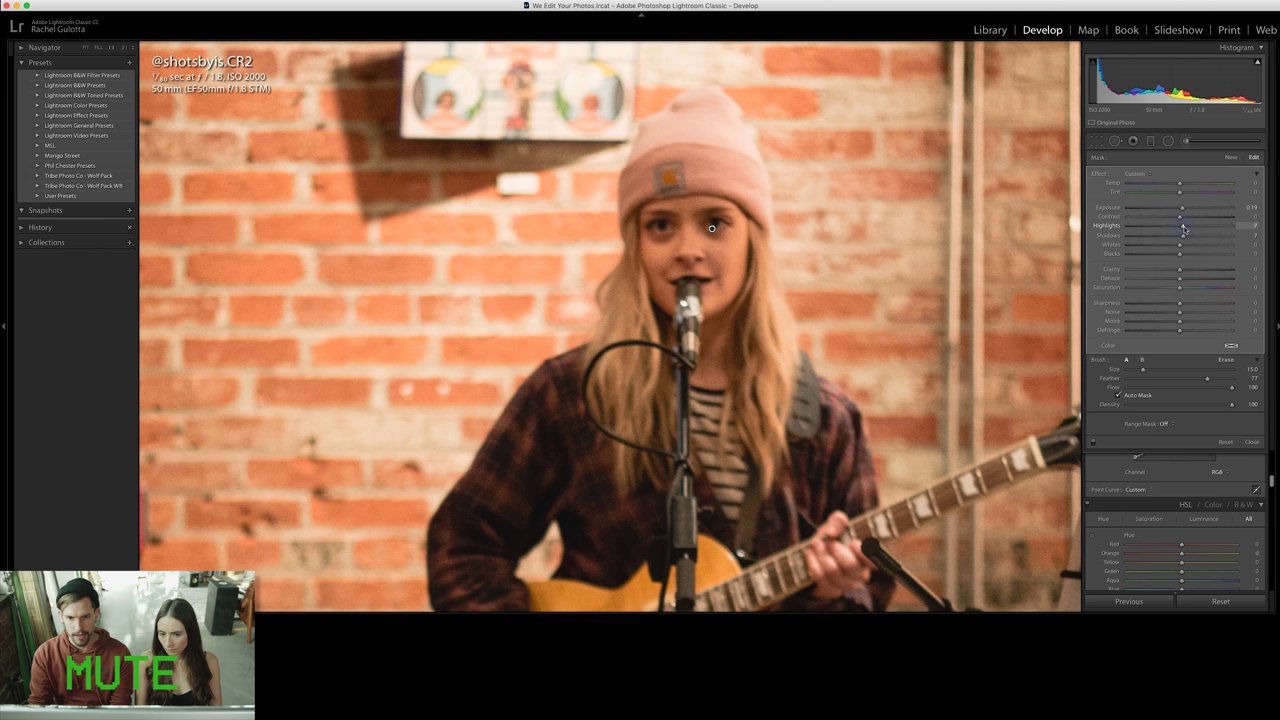
key("k")
key("super+Right")
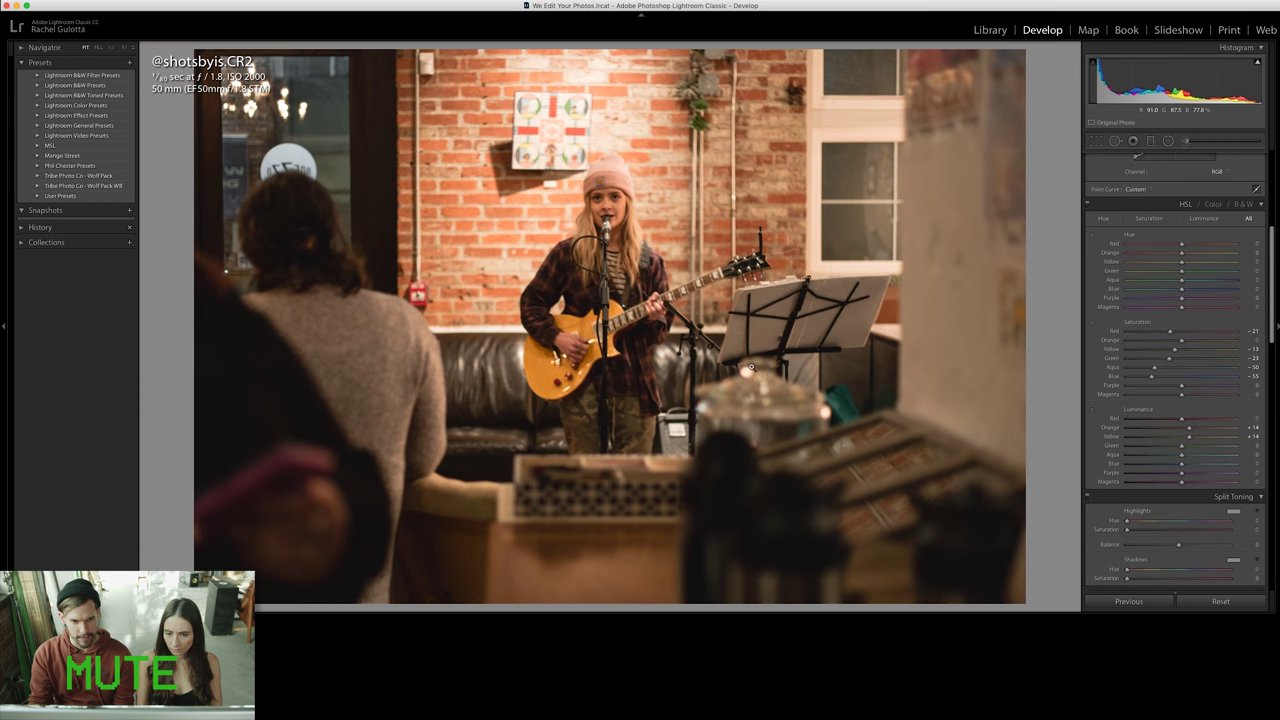
scroll(1171, 545, "down", 3)
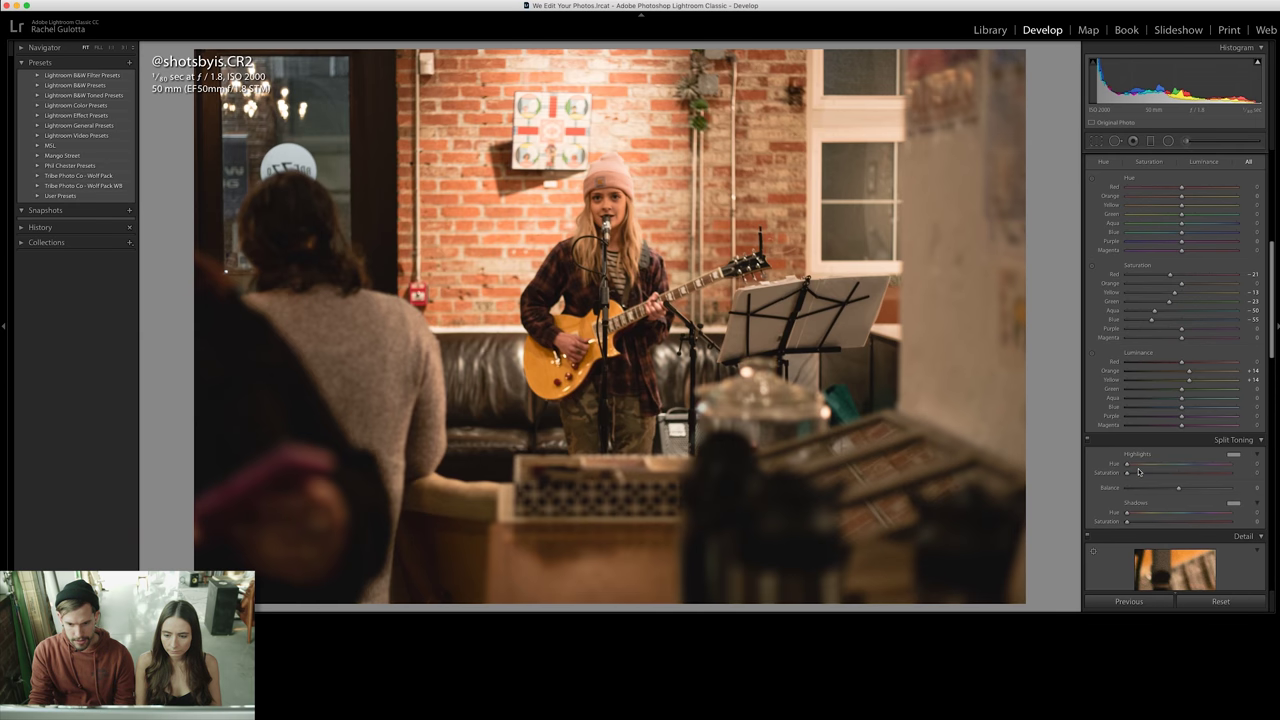
Tint the concert photo's highlights with Split Toning and compare Before/After.
mouse_move(1127, 472)
left_mouse_down()
mouse_move(1176, 465)
mouse_move(1135, 475)
left_mouse_up()
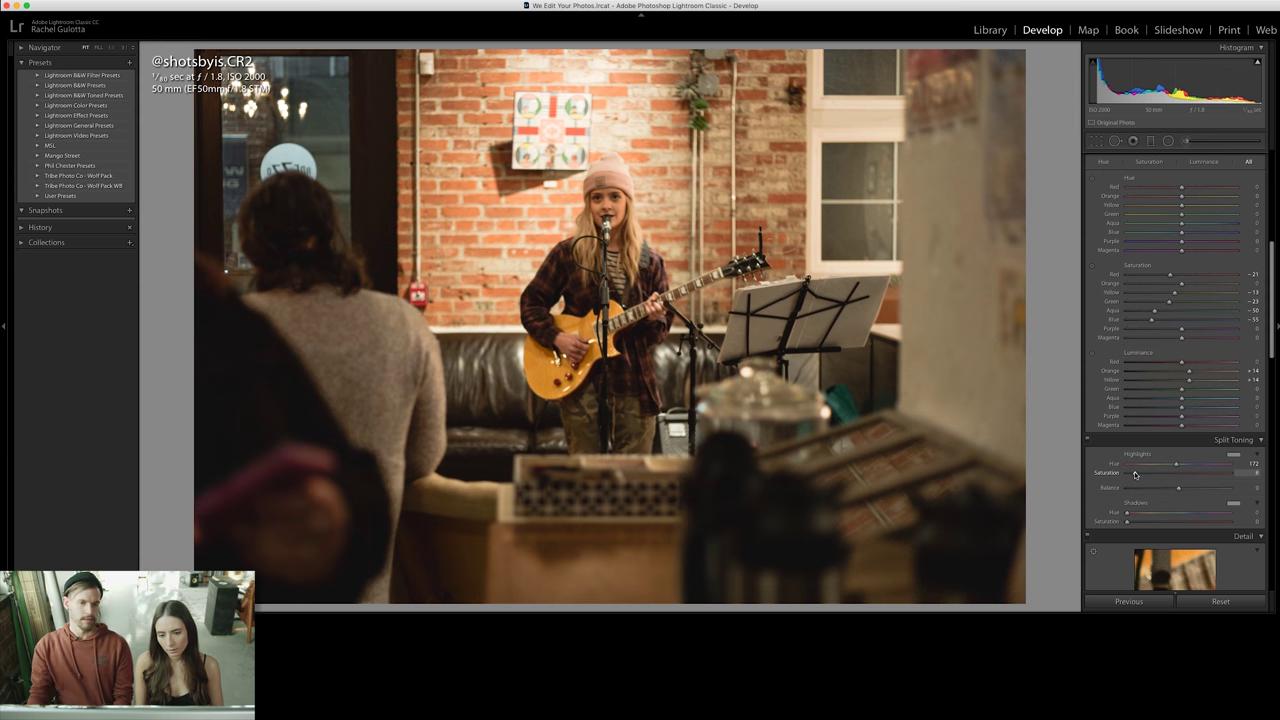
key("backslash")
key("backslash")
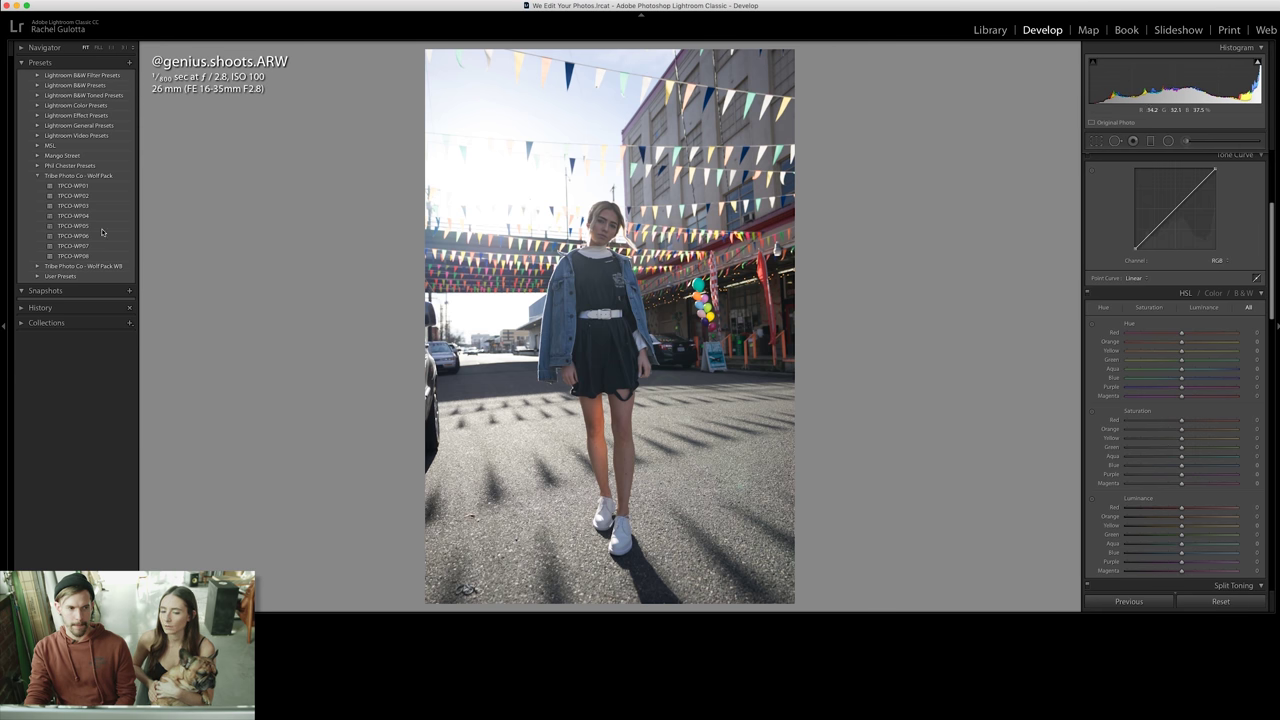
Apply Mango Street Travel and collapse the Wolf Pack and Mango Street preset groups.
left_click(37, 176)
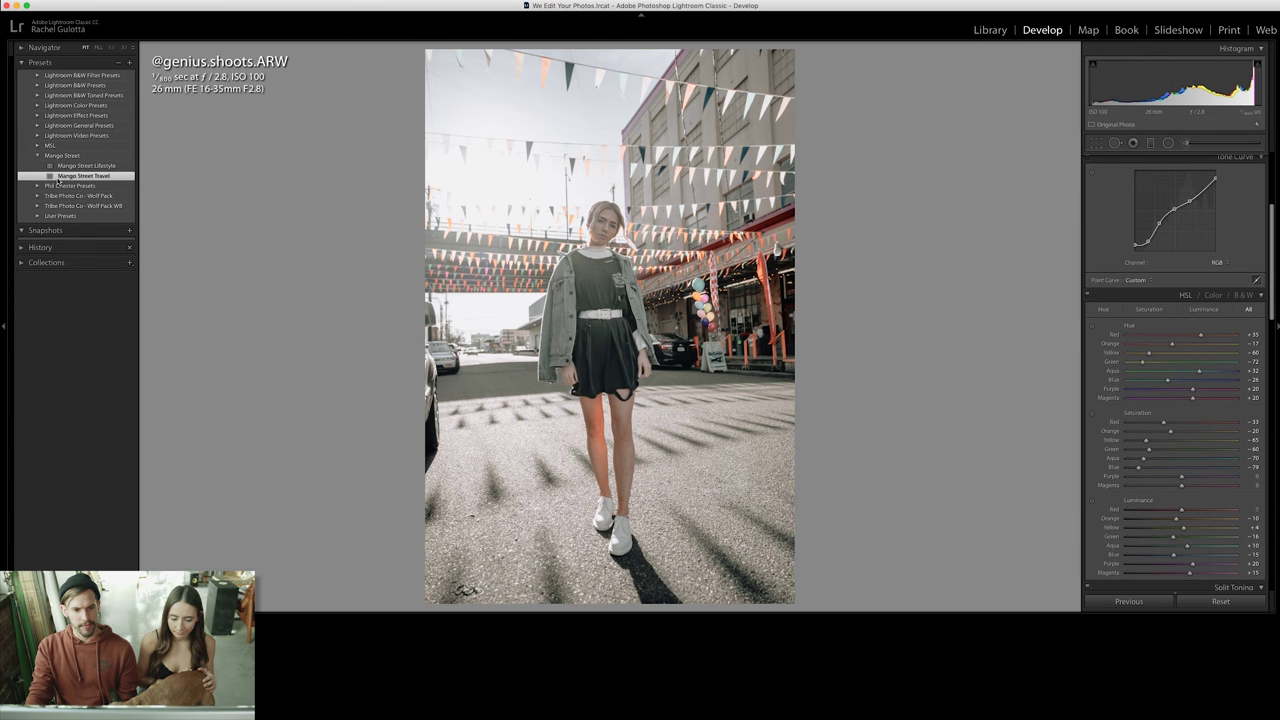
left_click(44, 155)
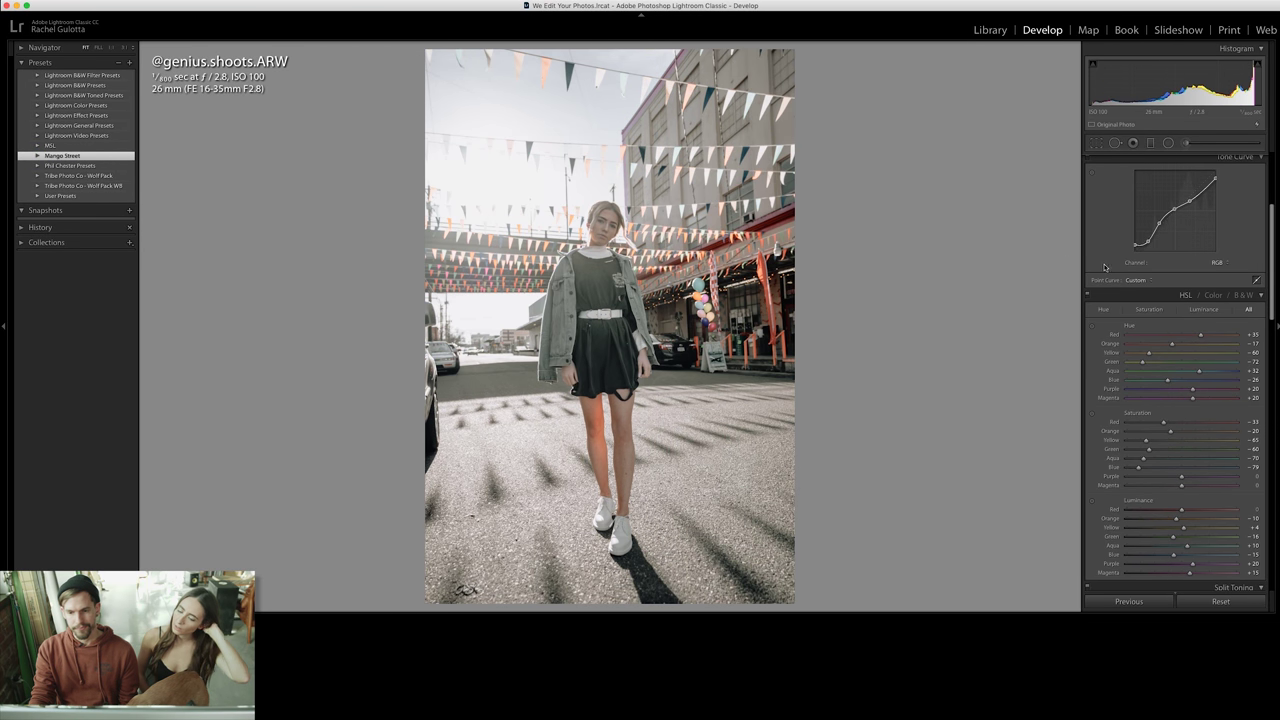
scroll(1096, 444, "down", 2)
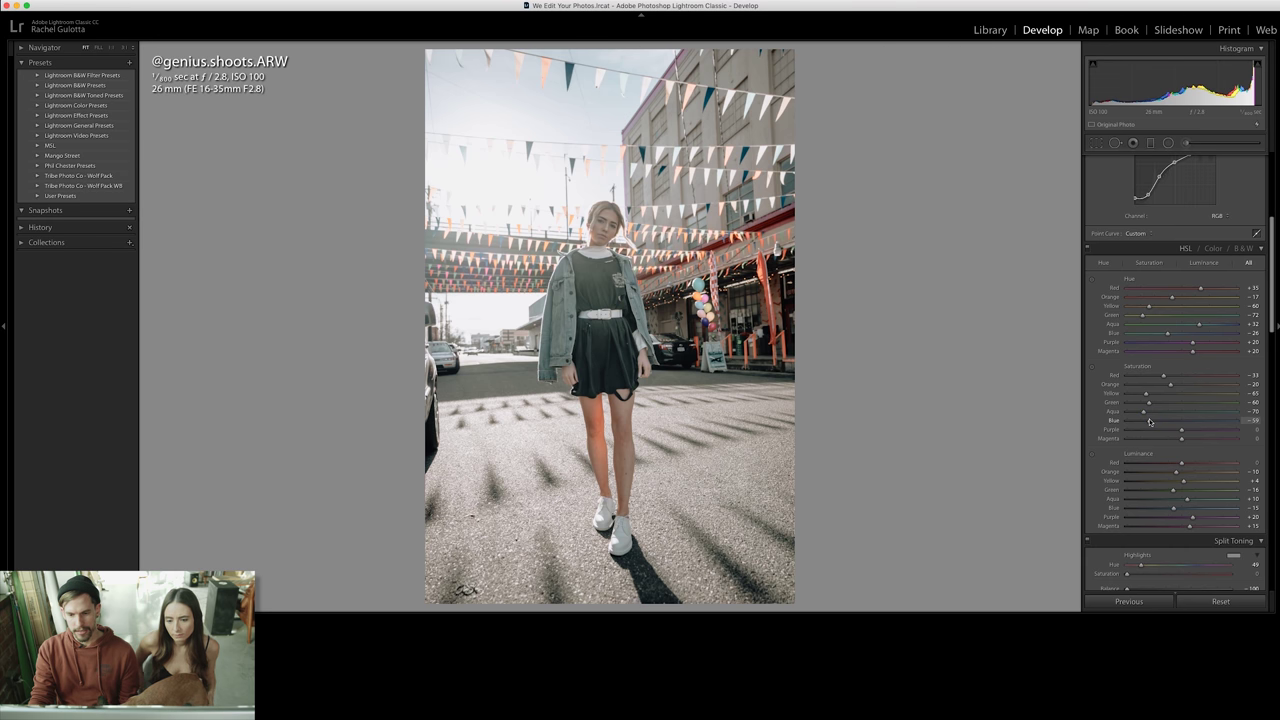
scroll(1150, 422, "up", 5)
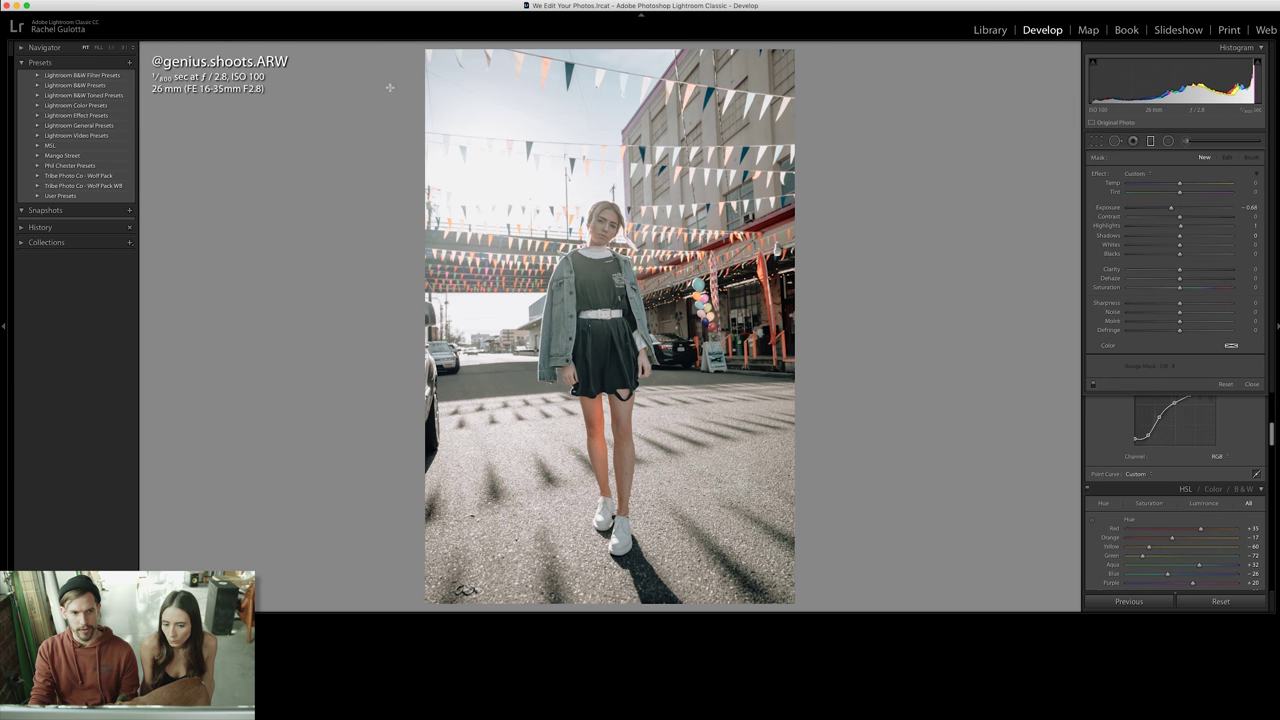
Add a darkening graduated filter across the top, straighten the photo, and lower Blacks to -12.
left_click_drag(389, 88, 667, 166)
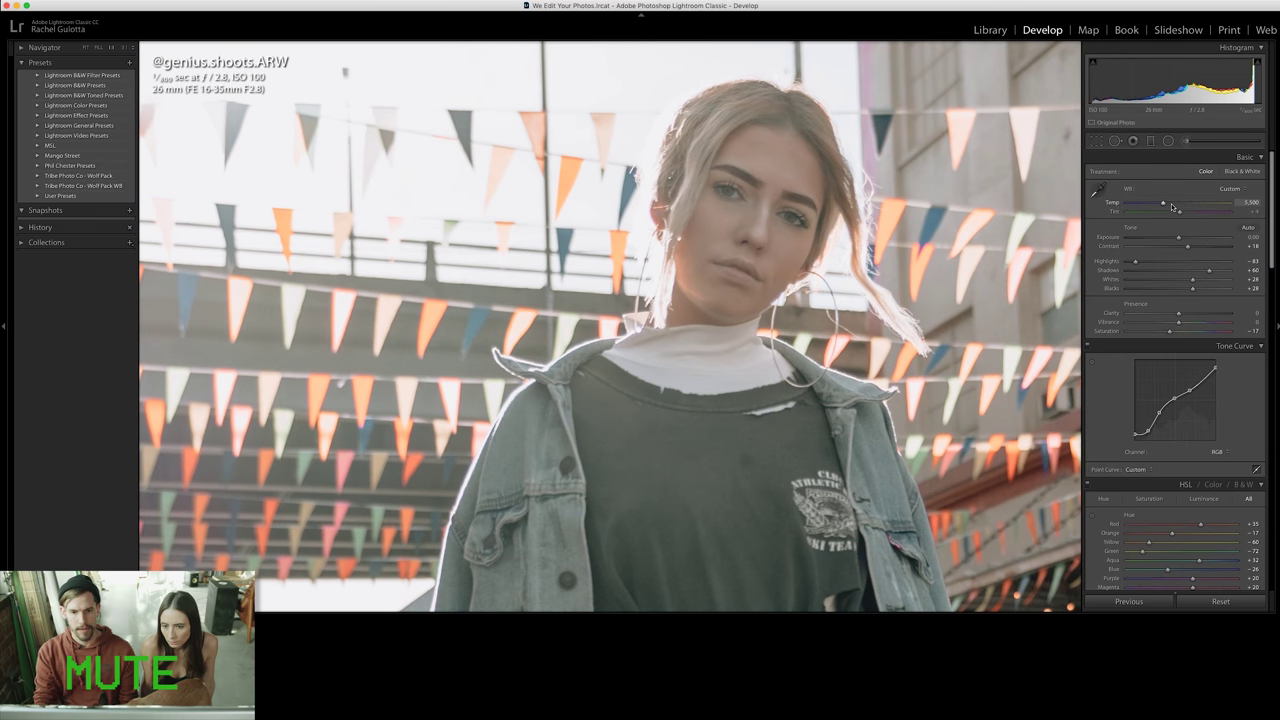
left_click(879, 243)
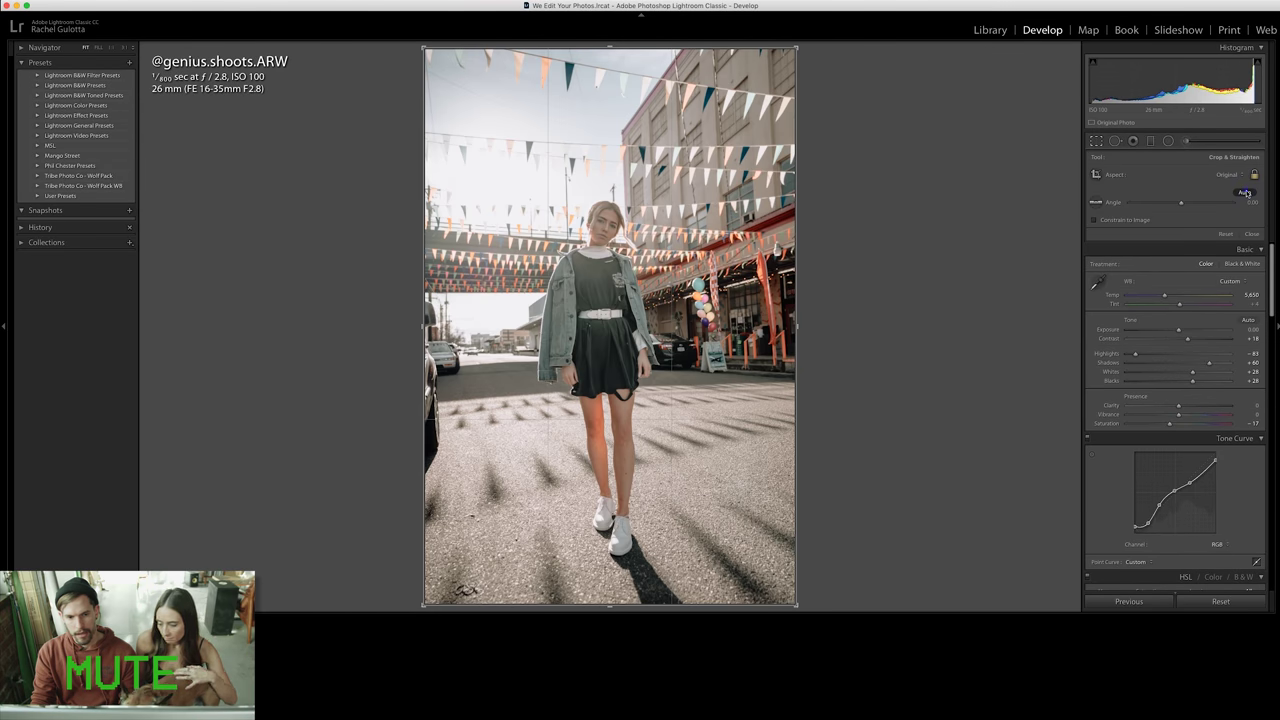
key("r")
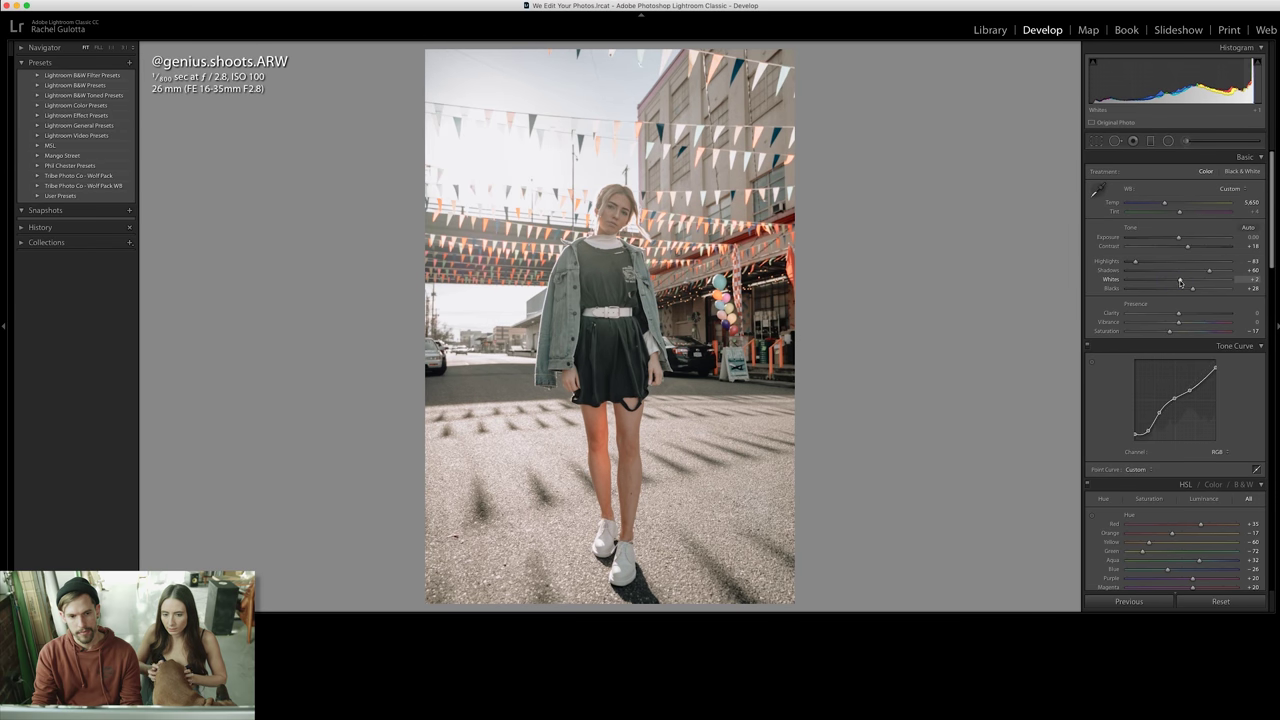
left_click_drag(1175, 290, 1172, 290)
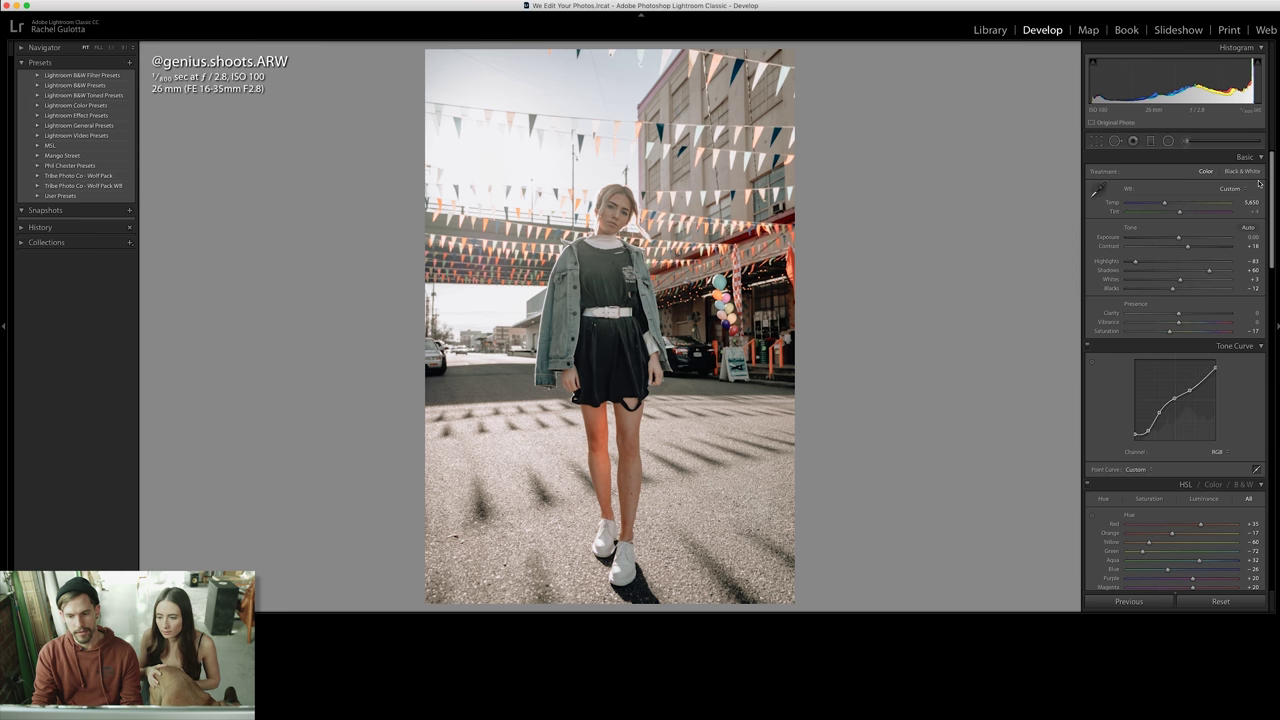
Add a little Dehaze to the bunting street photo.
scroll(1255, 400, "down", 15)
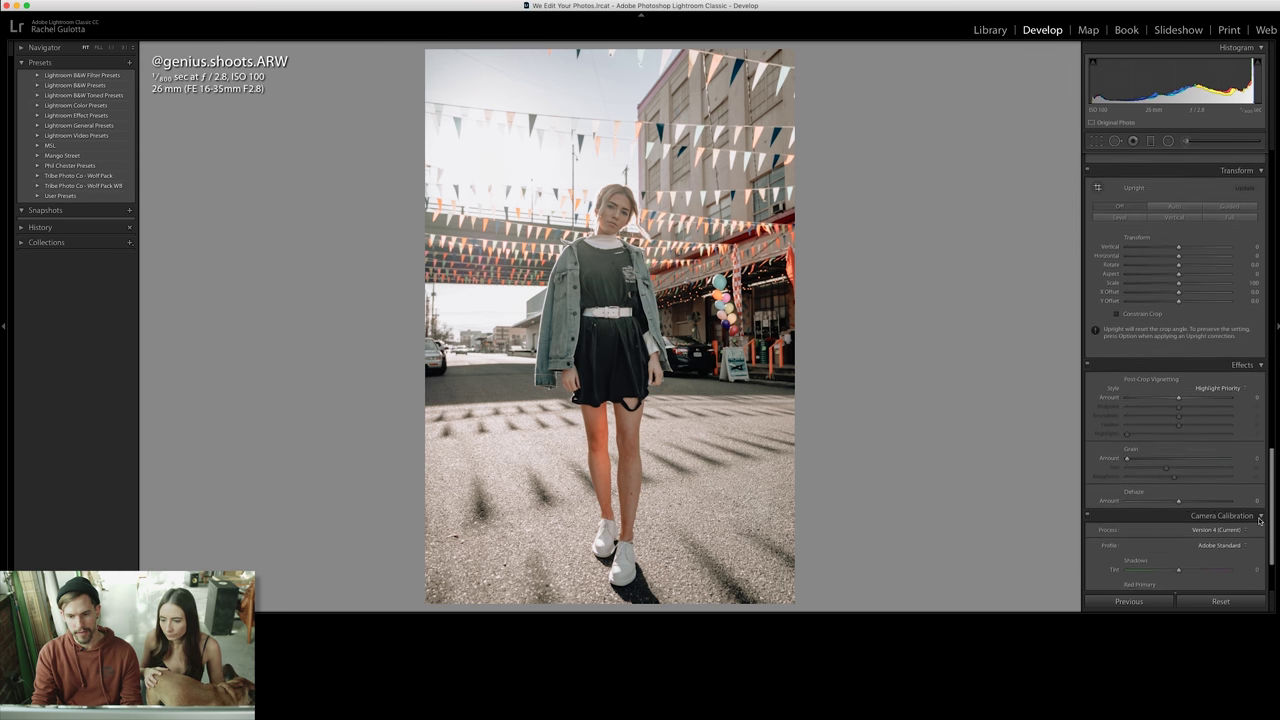
scroll(1255, 500, "down", 2)
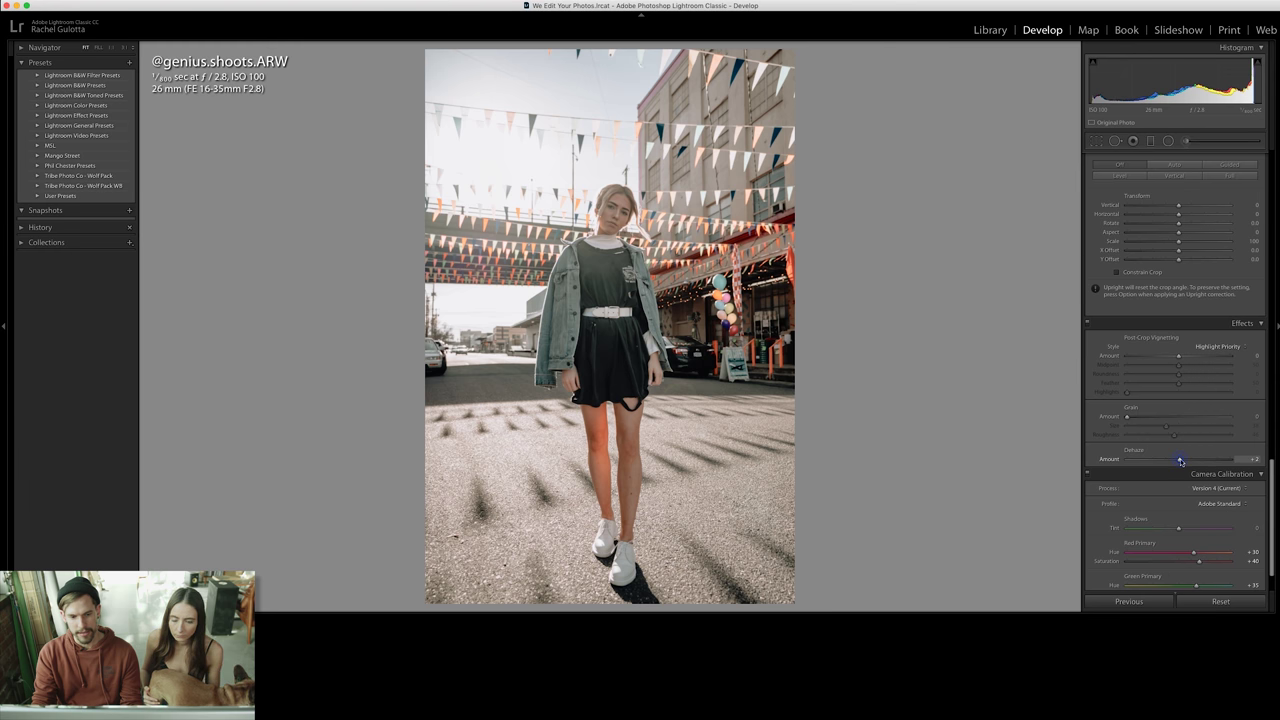
left_click_drag(1180, 460, 1188, 461)
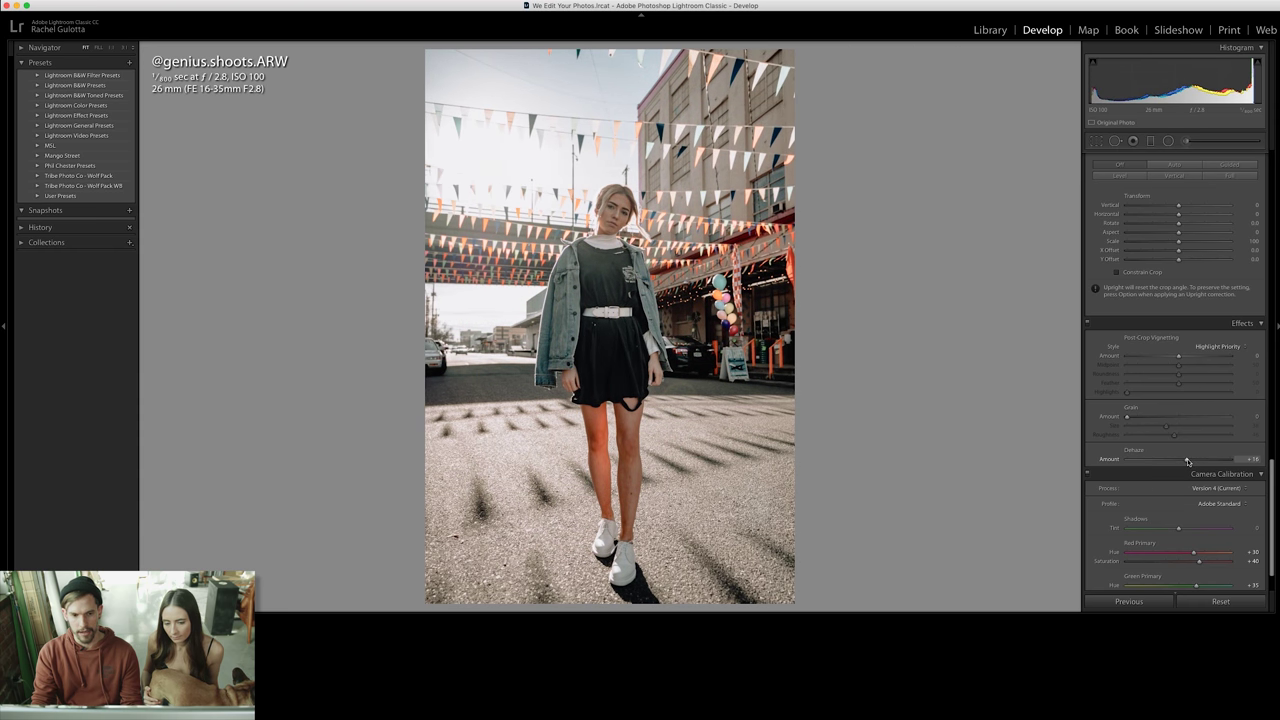
Darken the blacks further and cut red and orange saturation to -42 and -28.
left_click(606, 452)
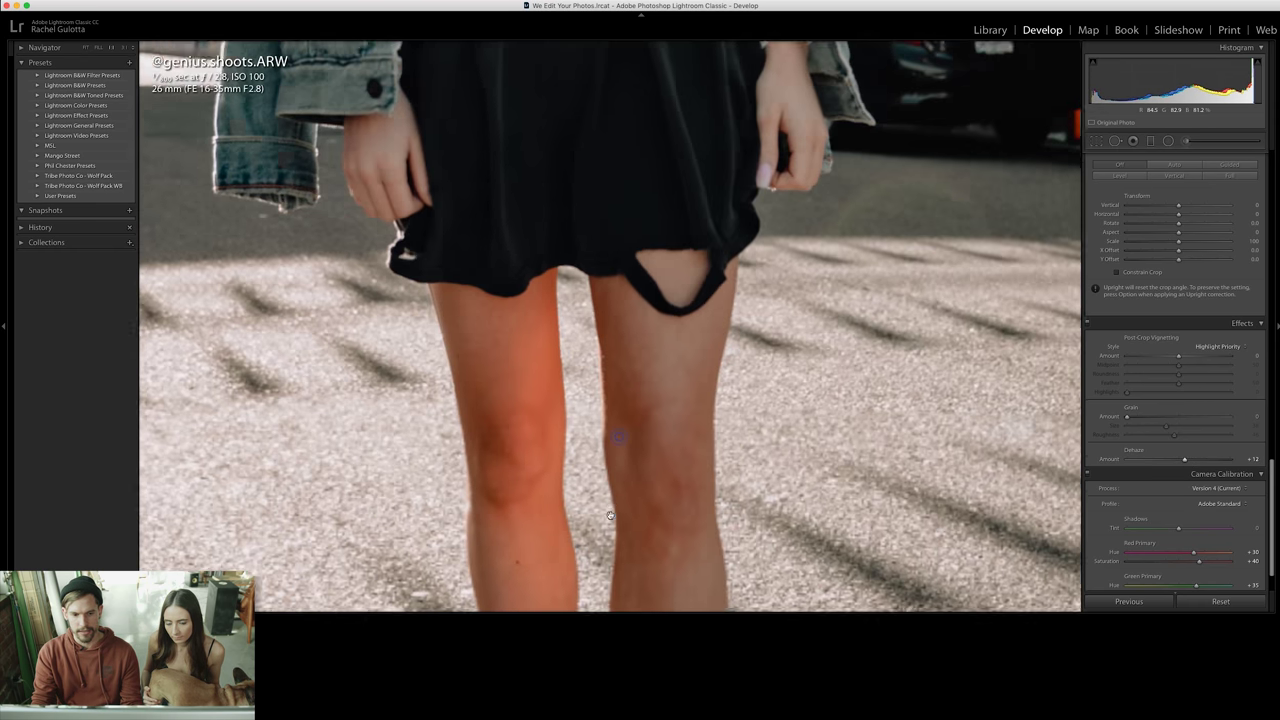
left_click_drag(606, 452, 631, 245)
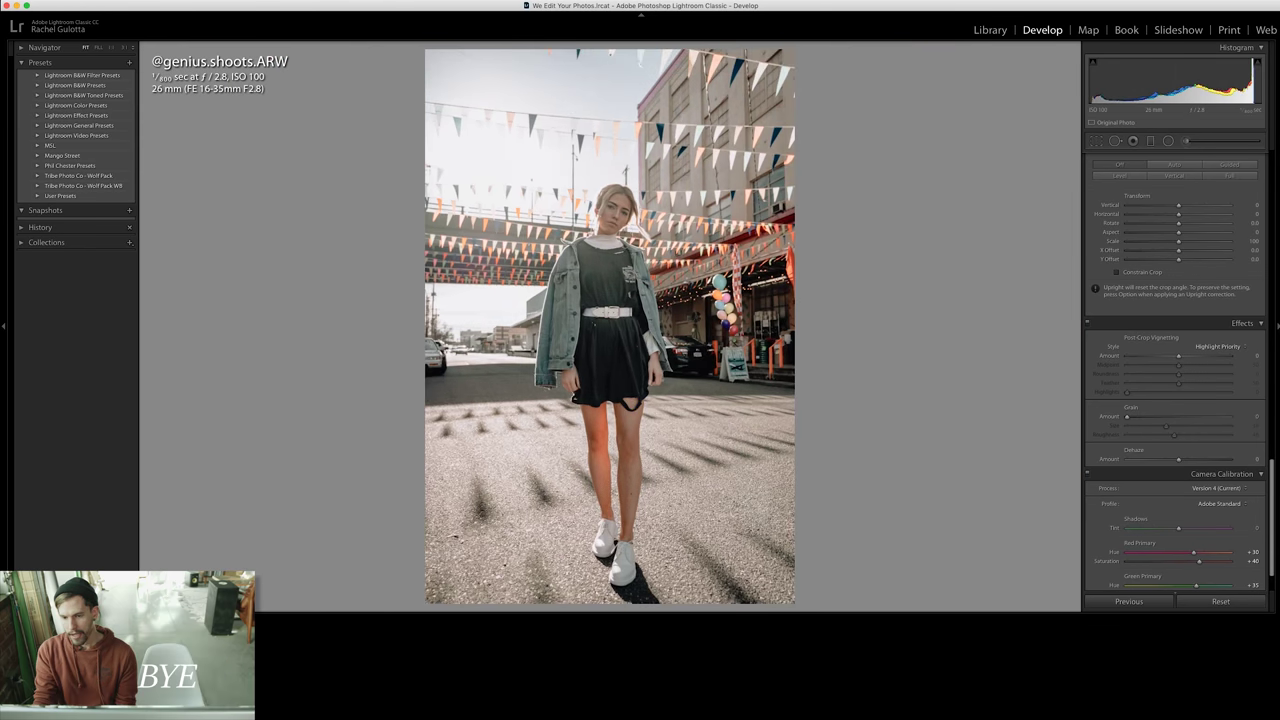
scroll(1274, 476, "up", 15)
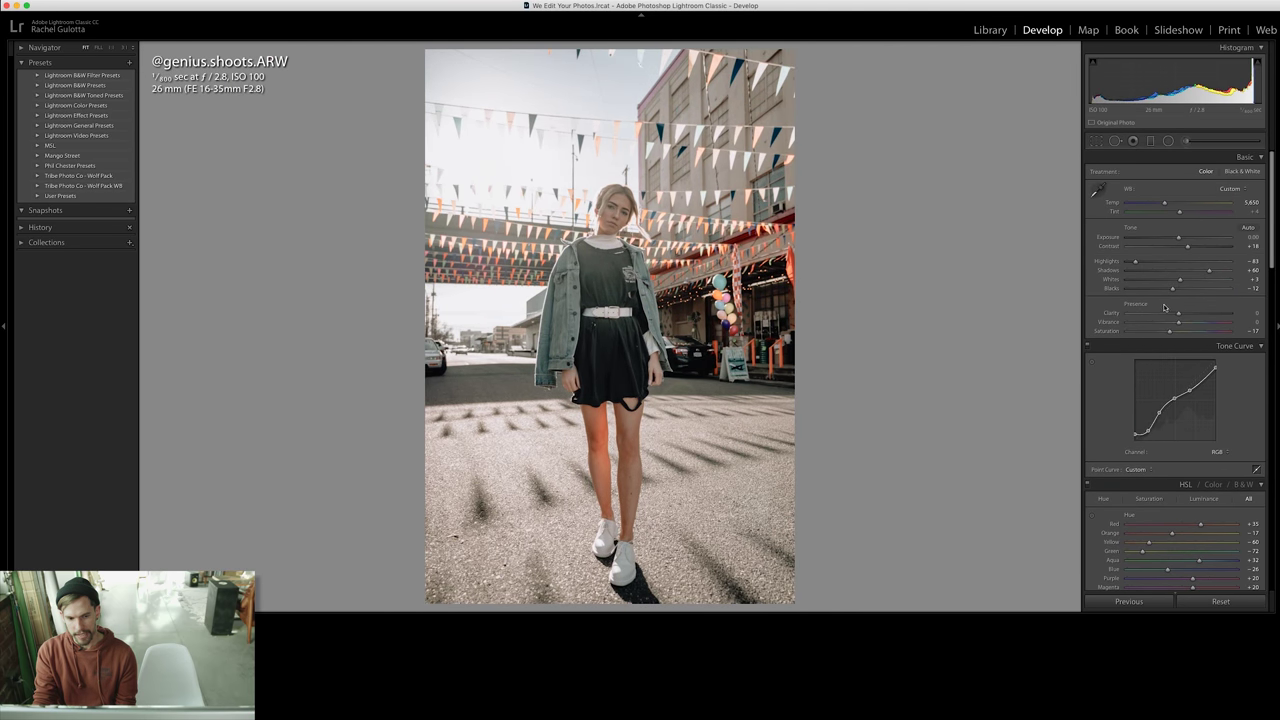
left_click_drag(1170, 289, 1160, 290)
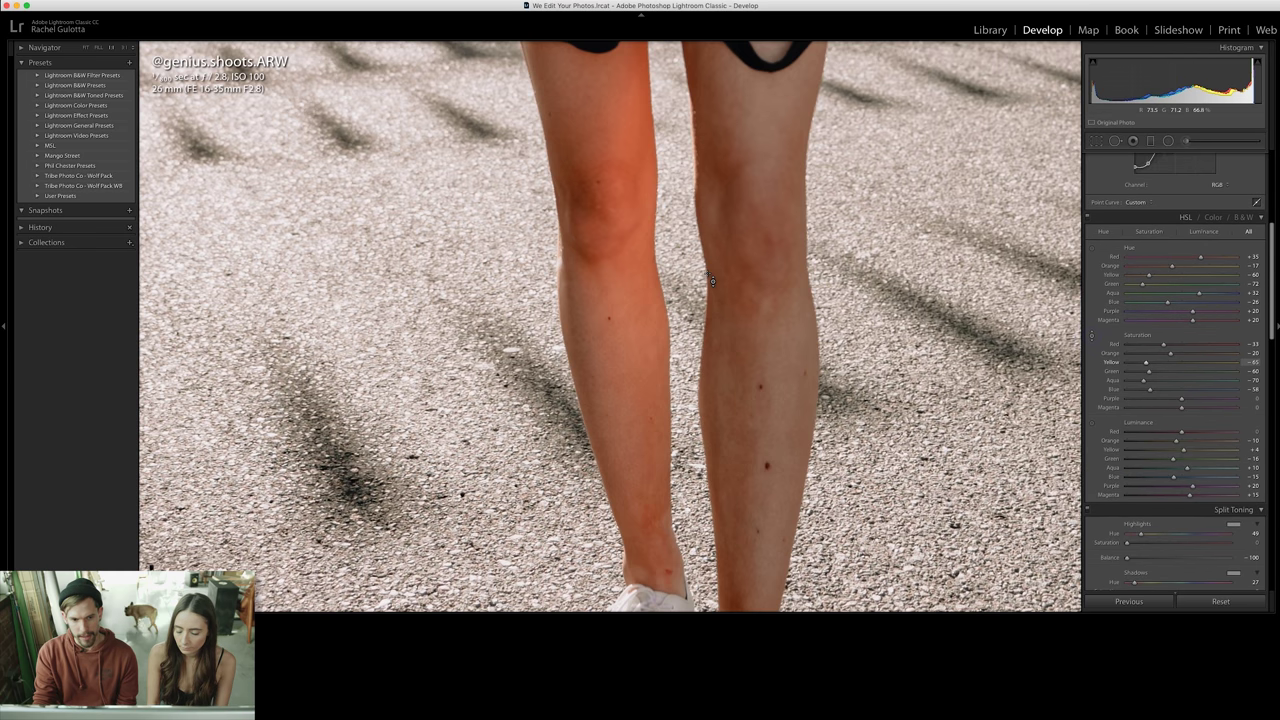
left_click_drag(937, 329, 639, 248)
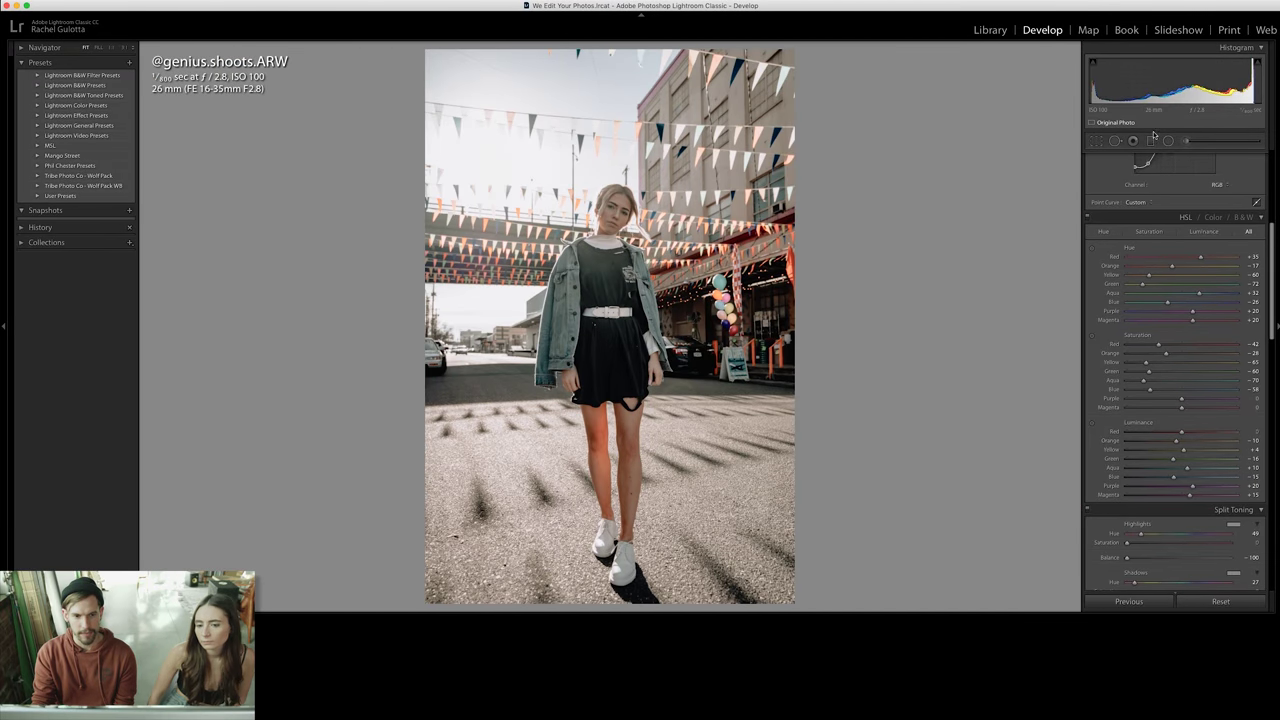
key("z")
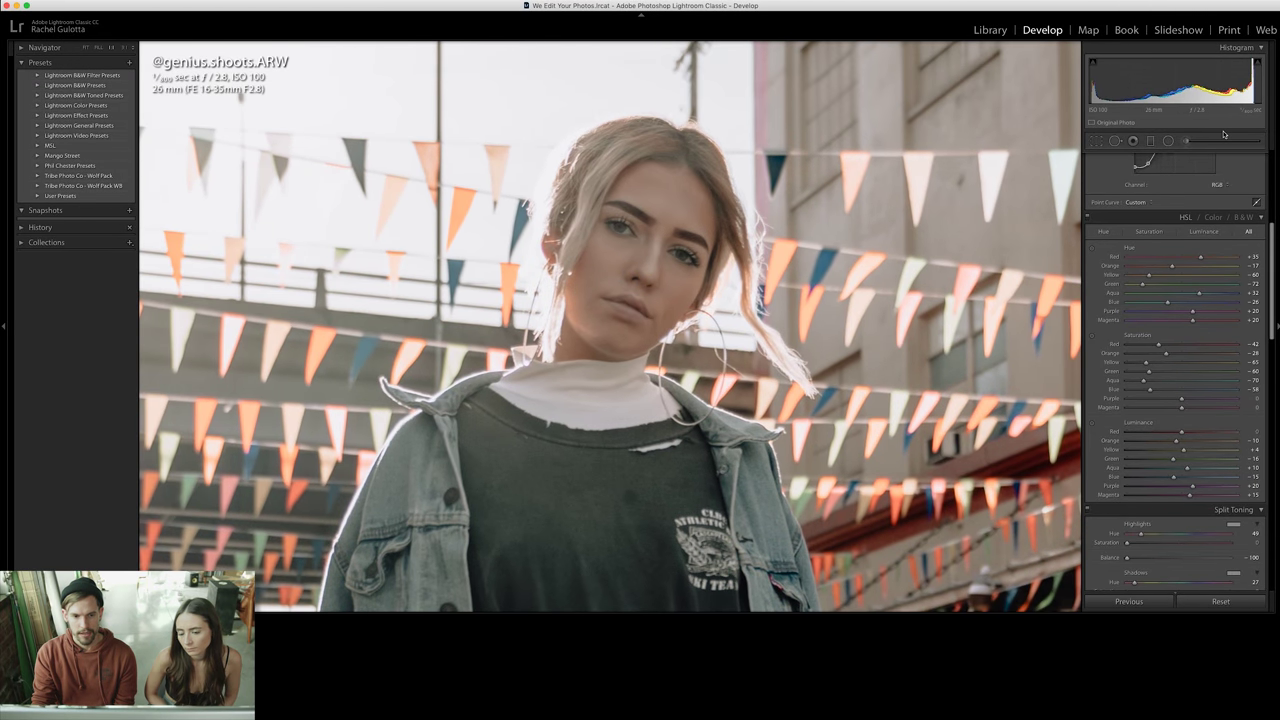
Brush a local adjustment over the face with Exposure 0 and Saturation about 17.
key("k")
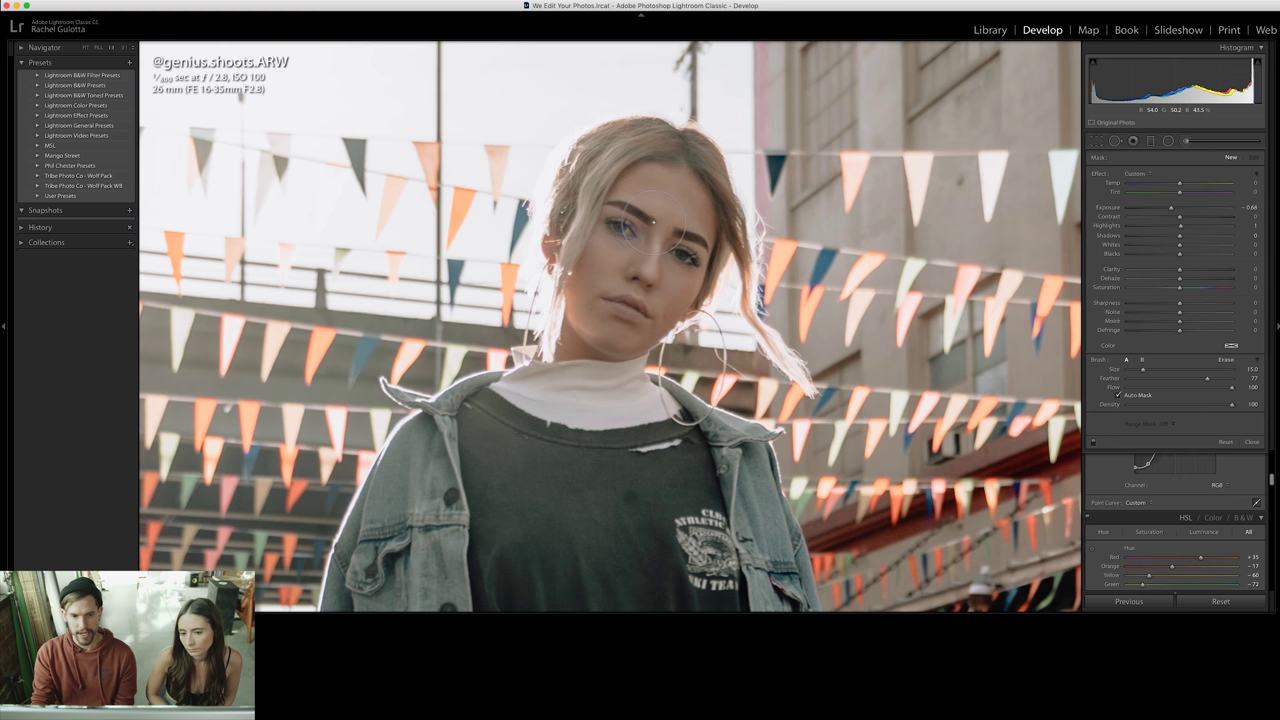
mouse_move(640, 235)
left_mouse_down()
mouse_move(622, 343)
mouse_move(667, 235)
mouse_move(647, 178)
mouse_move(592, 330)
mouse_move(628, 188)
mouse_move(655, 140)
left_mouse_up()
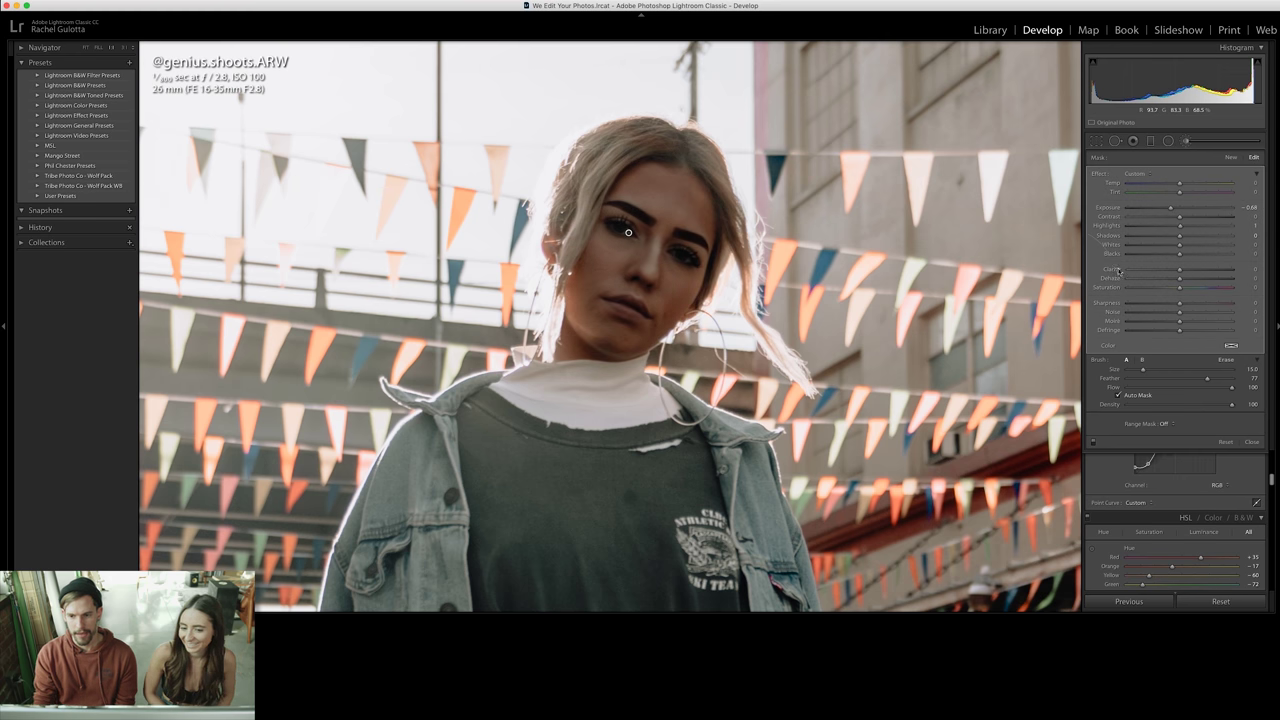
left_click(1251, 207)
type("0")
key("Tab")
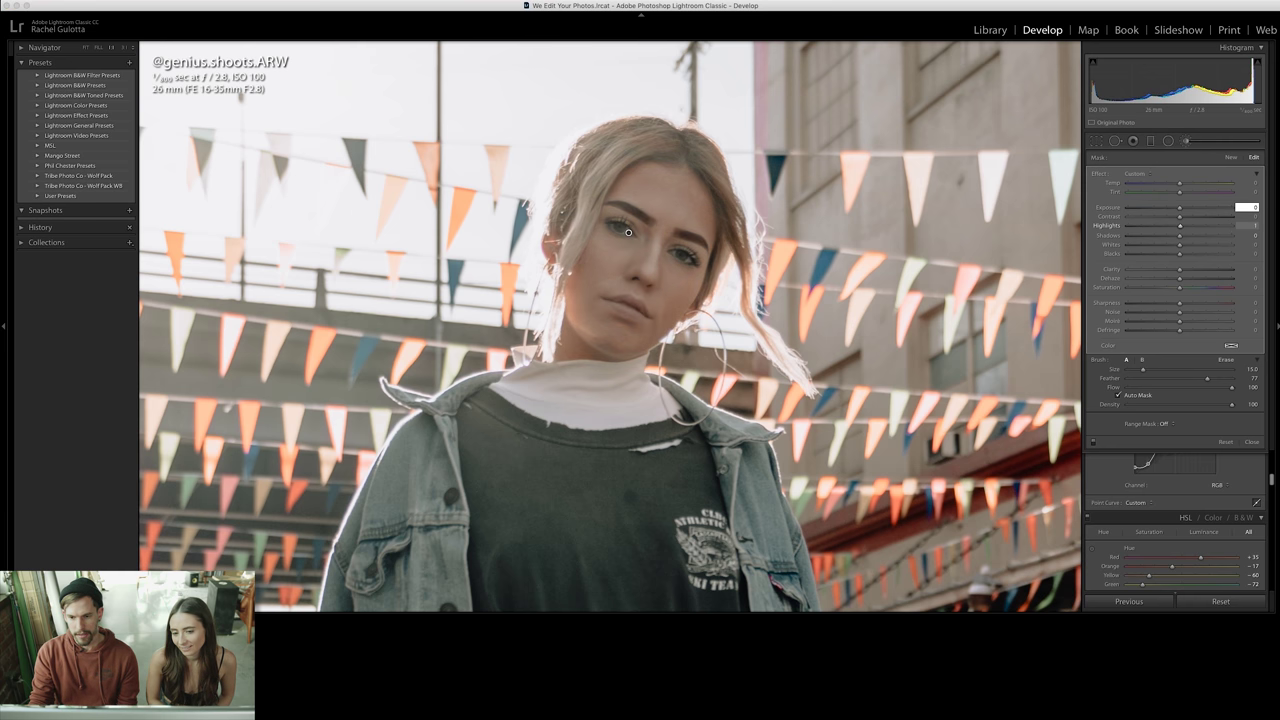
left_click_drag(1180, 288, 1188, 289)
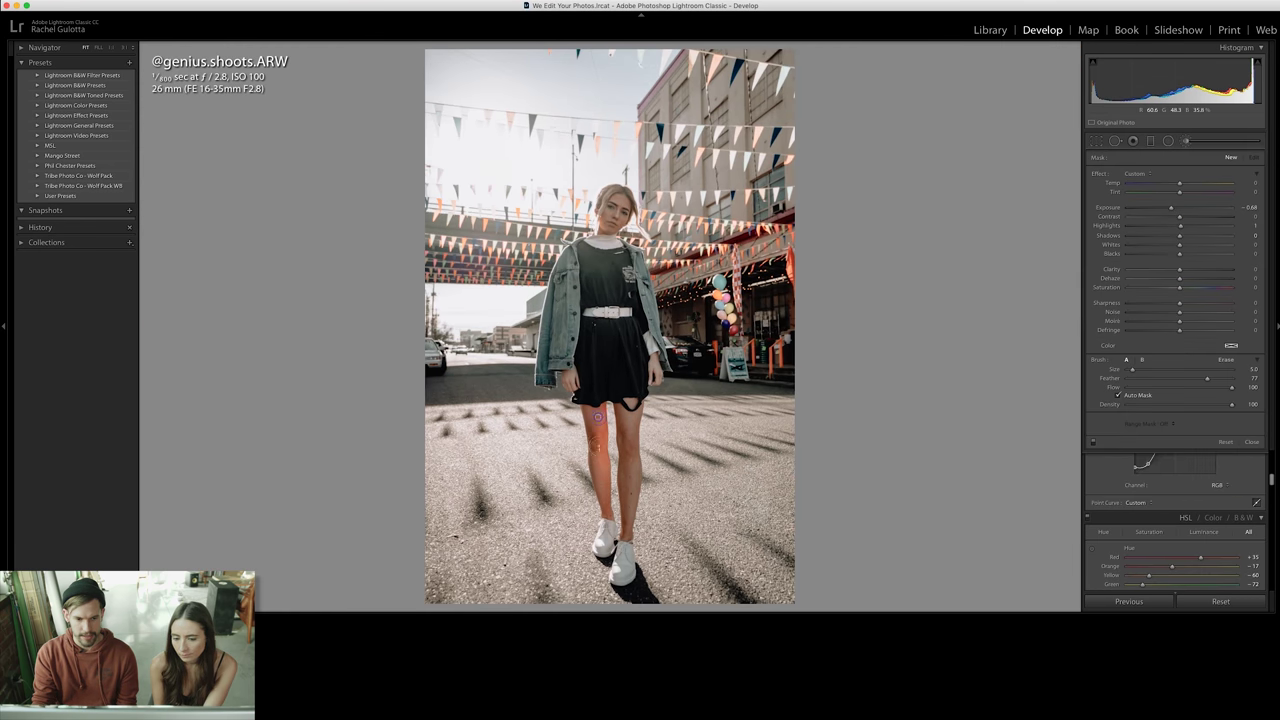
Adjust the leg brush pin, undo the last change, and exit the Adjustment Brush.
left_click(597, 416)
key("ctrl+z")
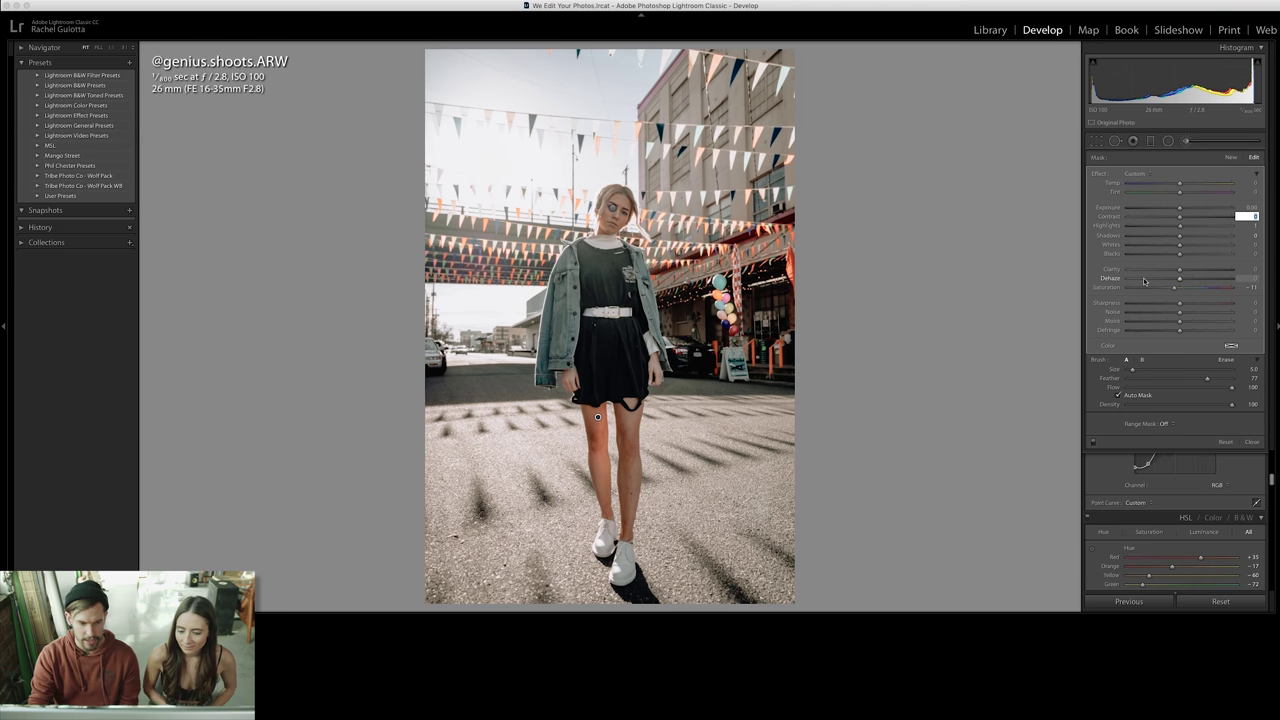
key("Escape")
key("Escape")
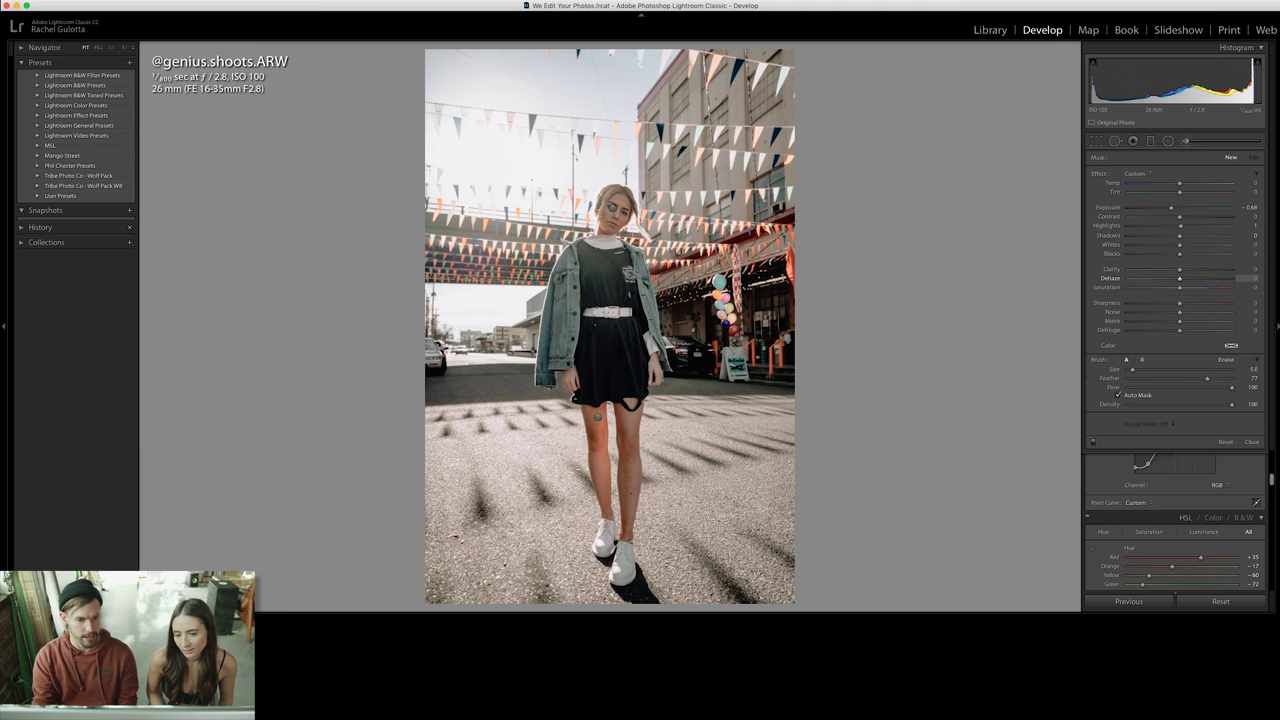
key("k")
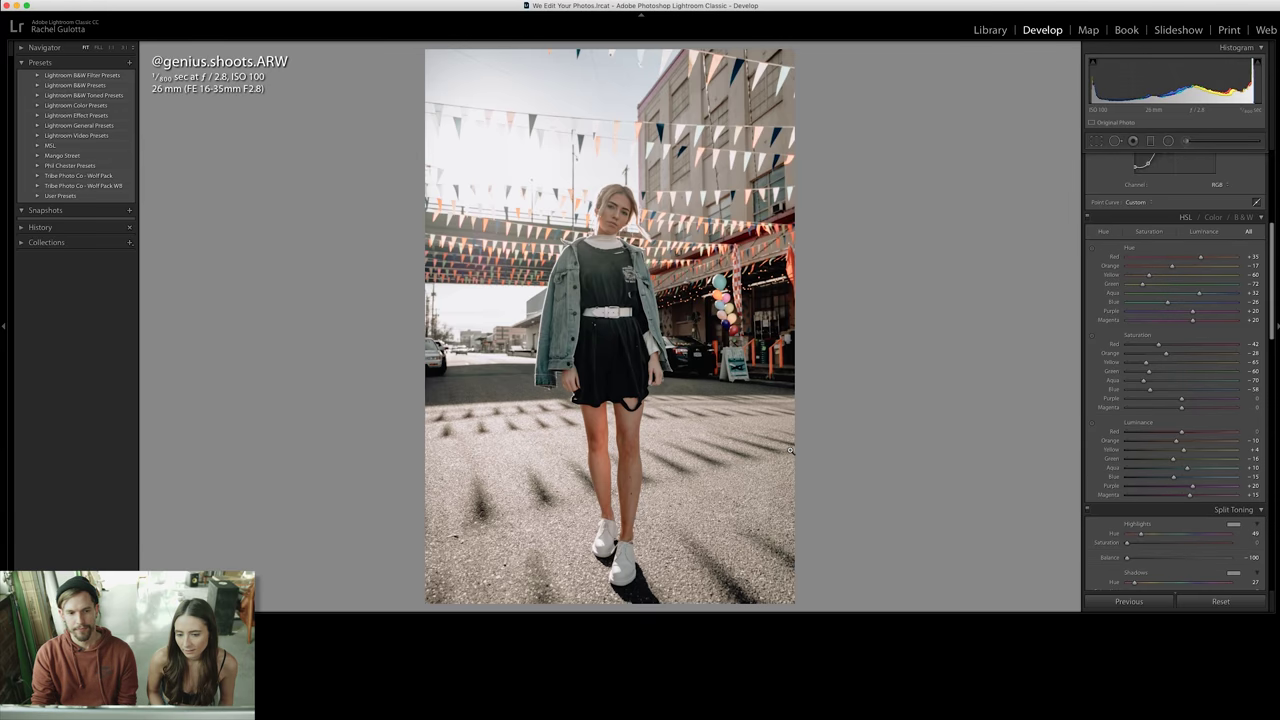